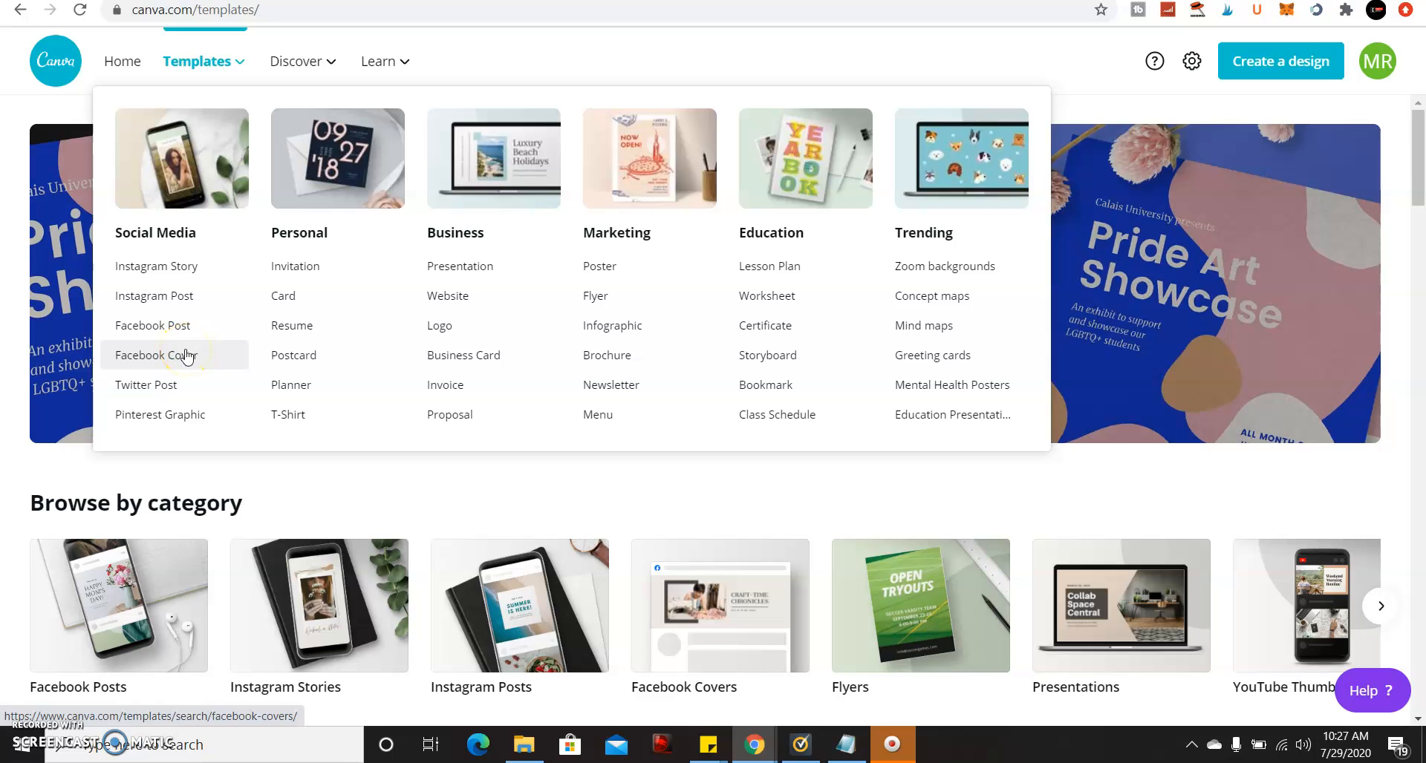
Browse Canva's Facebook Cover templates and open the list of design types to create.
{"action": "left_click", "coordinate": [187, 356]}
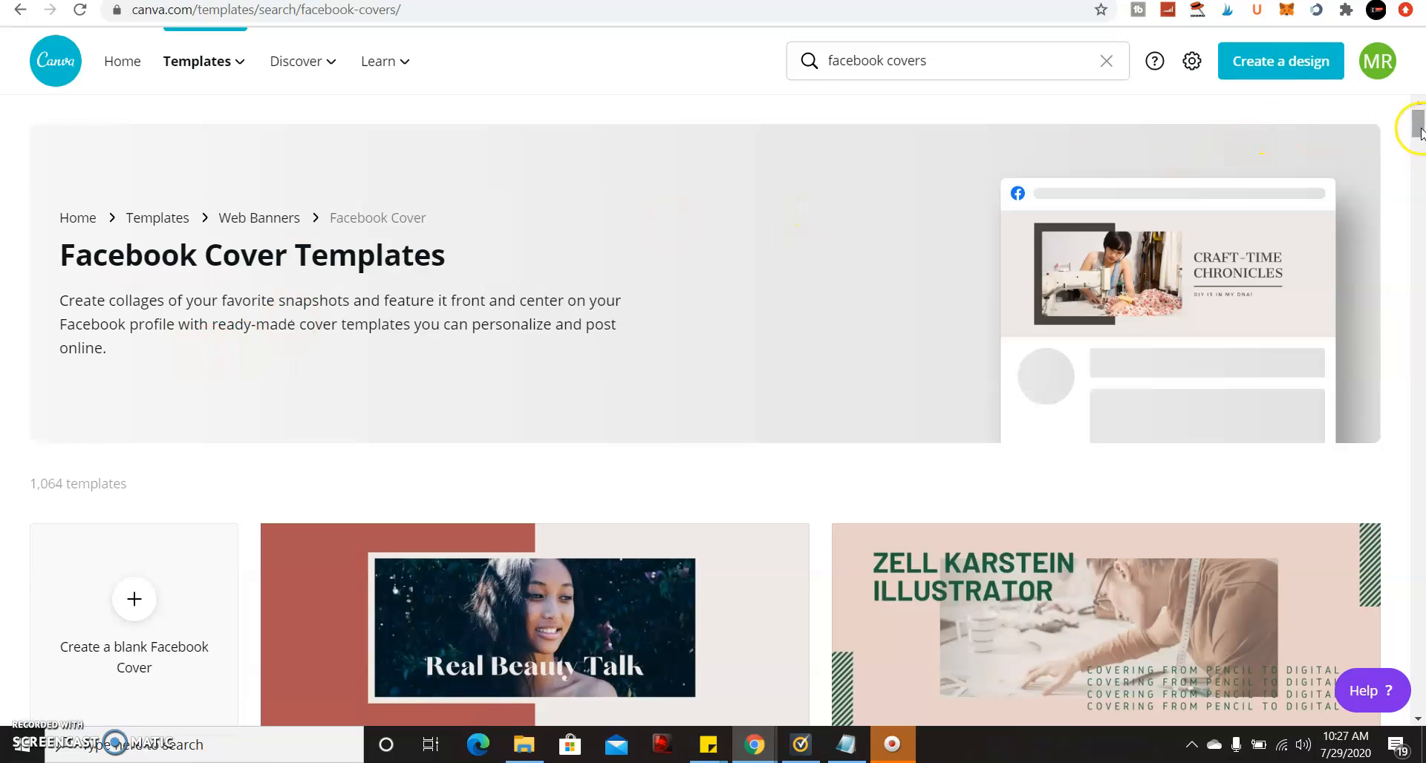
{"action": "left_click", "coordinate": [1300, 74]}
Start a blank Facebook Cover design with a black background and show the uploaded images.
{"action": "left_click", "coordinate": [1182, 208]}
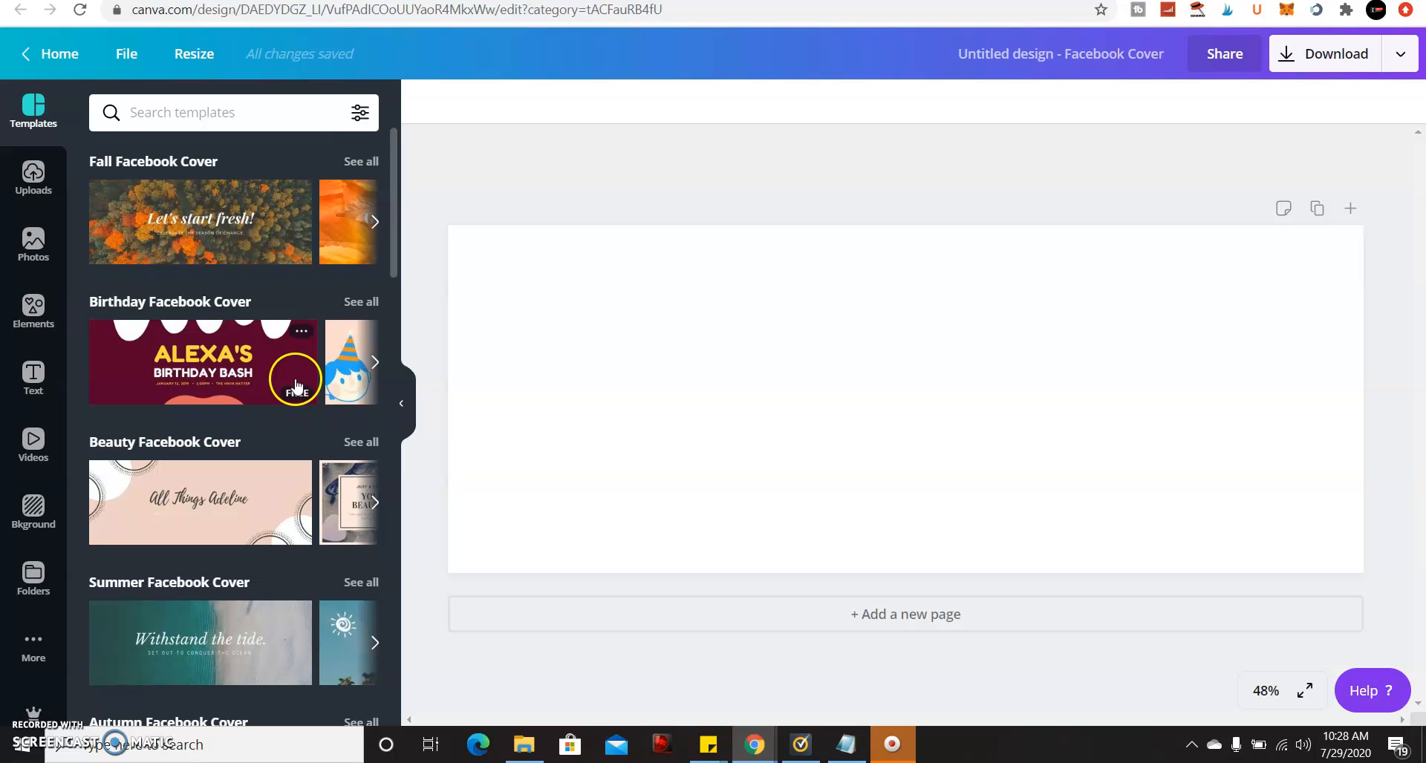
{"action": "left_click", "coordinate": [95, 310]}
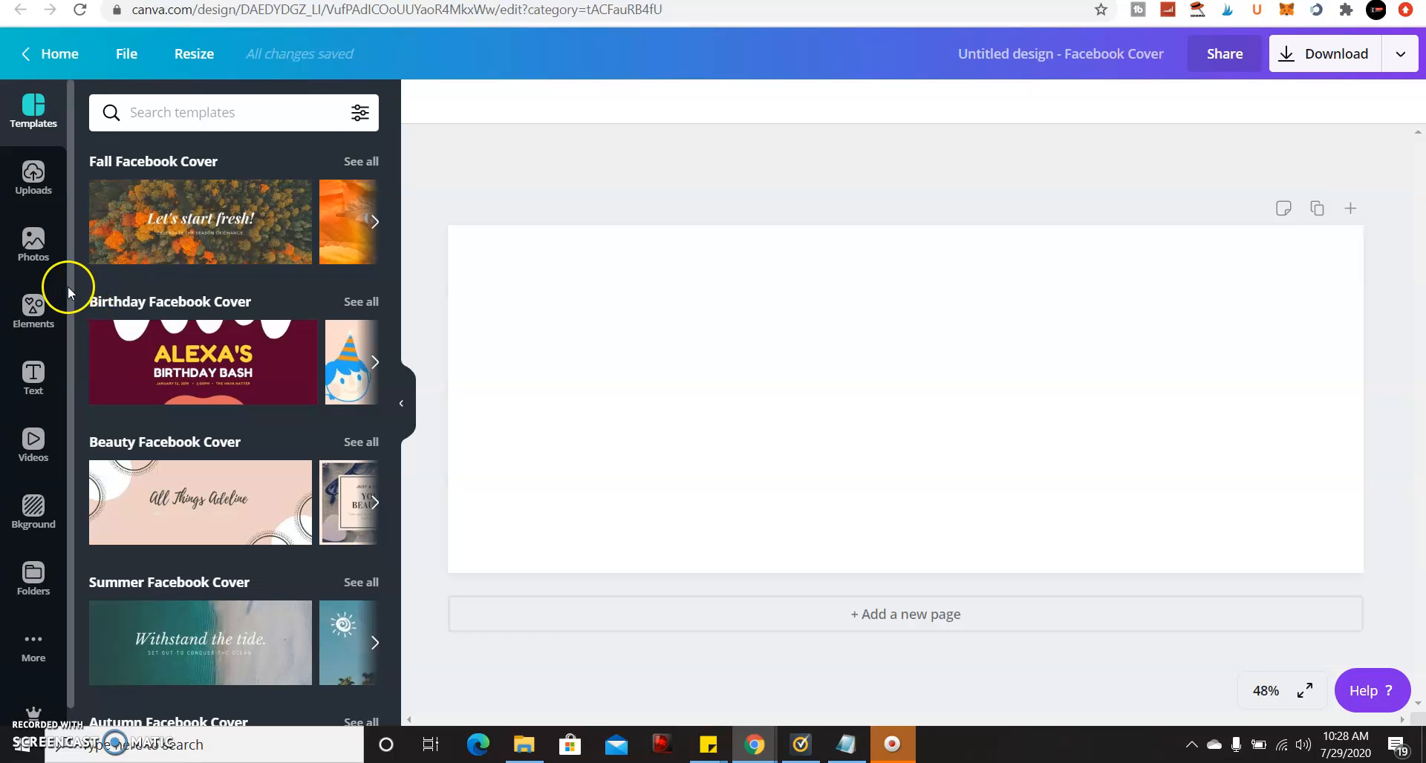
{"action": "left_click", "coordinate": [703, 363]}
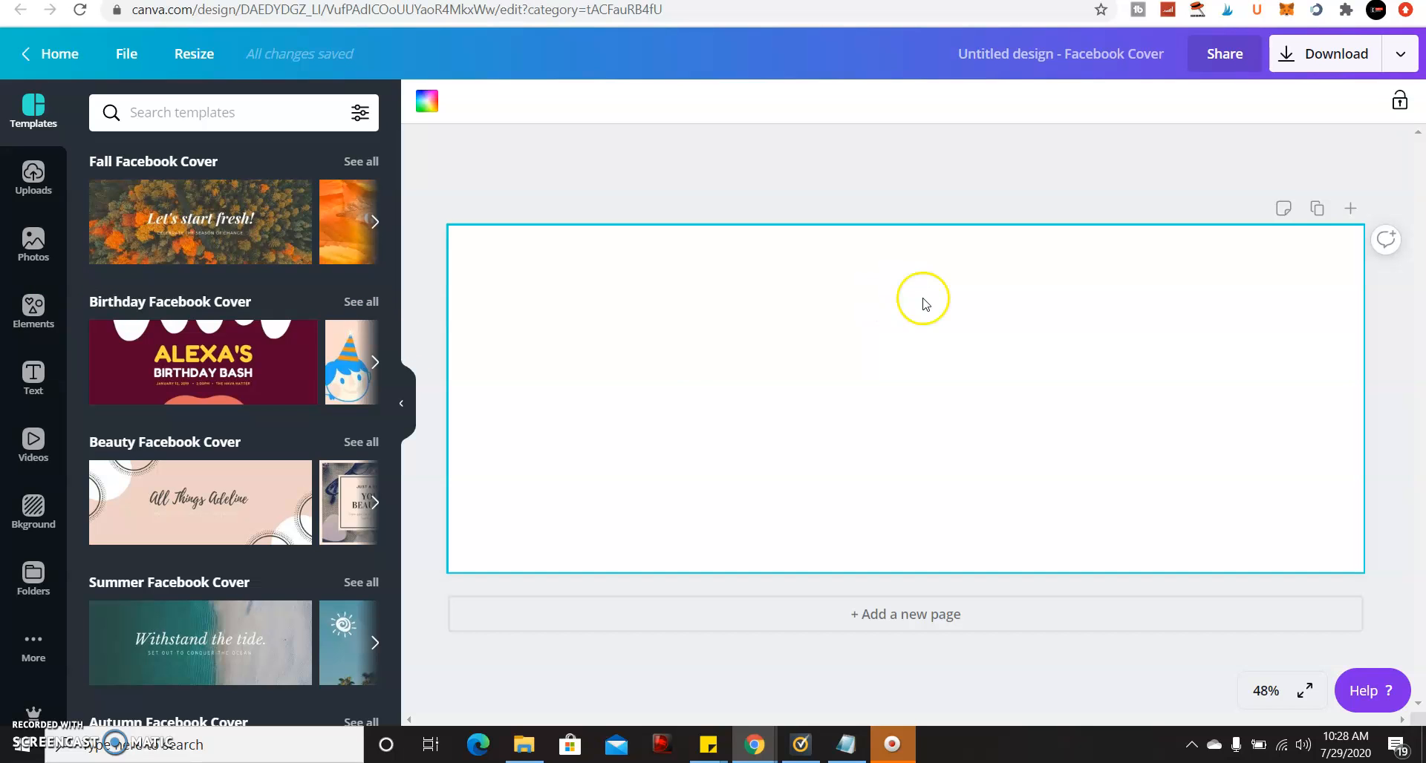
{"action": "left_click", "coordinate": [427, 99]}
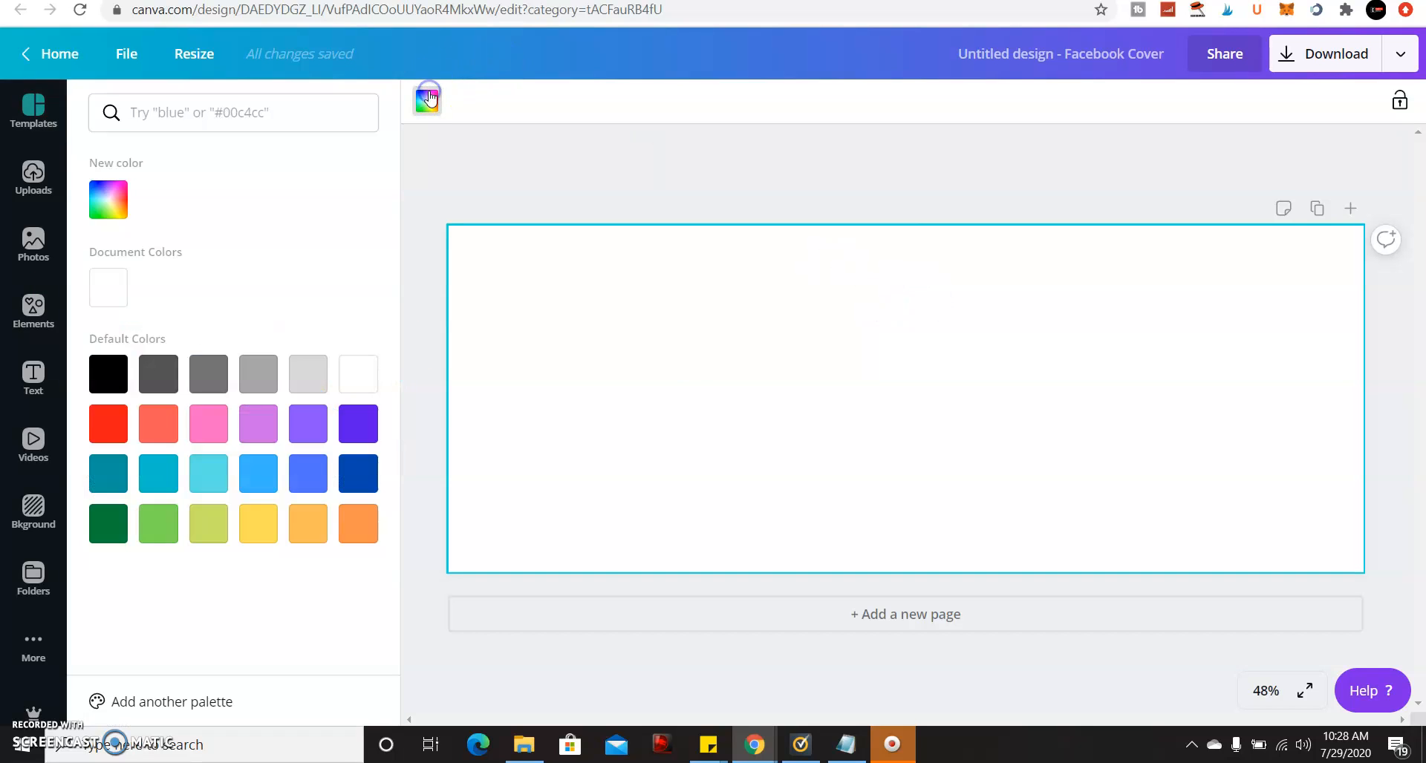
{"action": "left_click", "coordinate": [107, 372]}
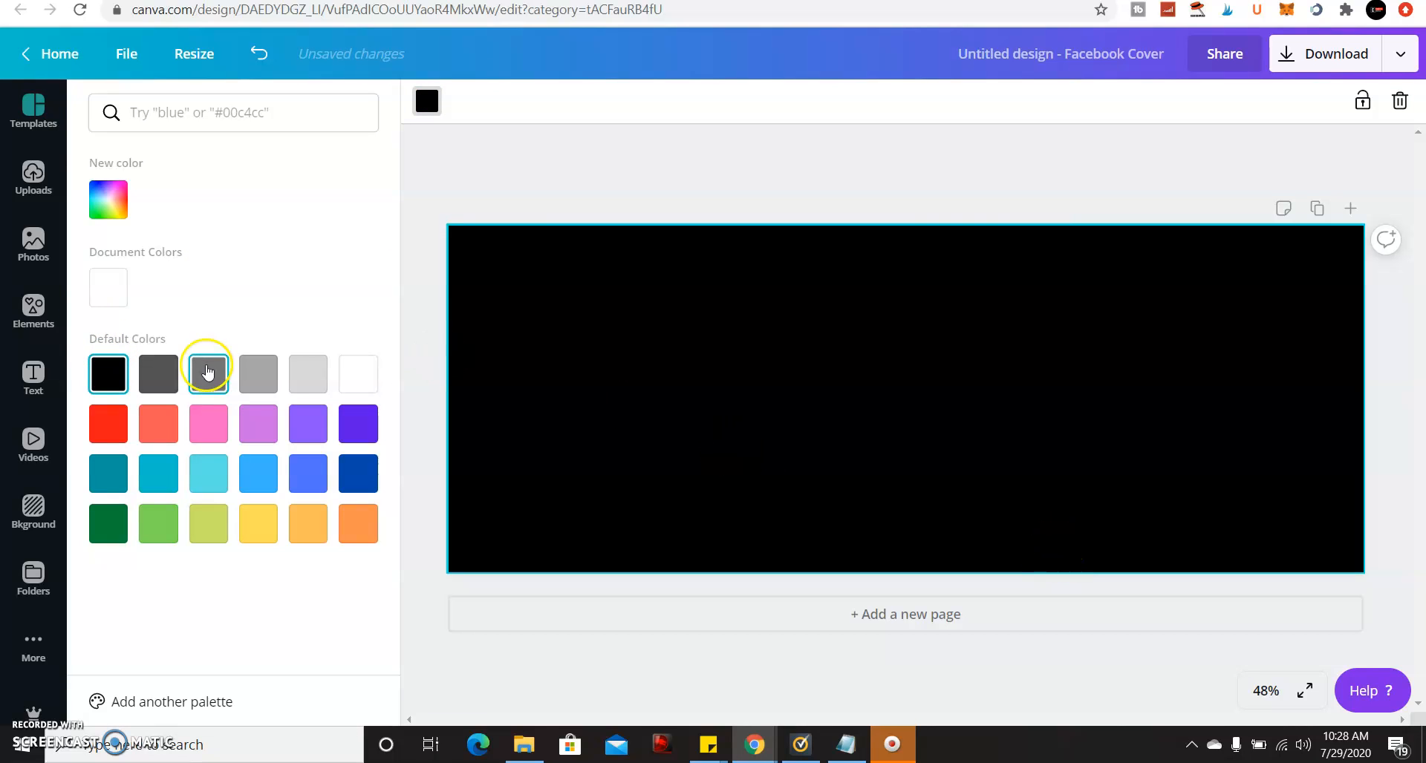
{"action": "left_click", "coordinate": [29, 173]}
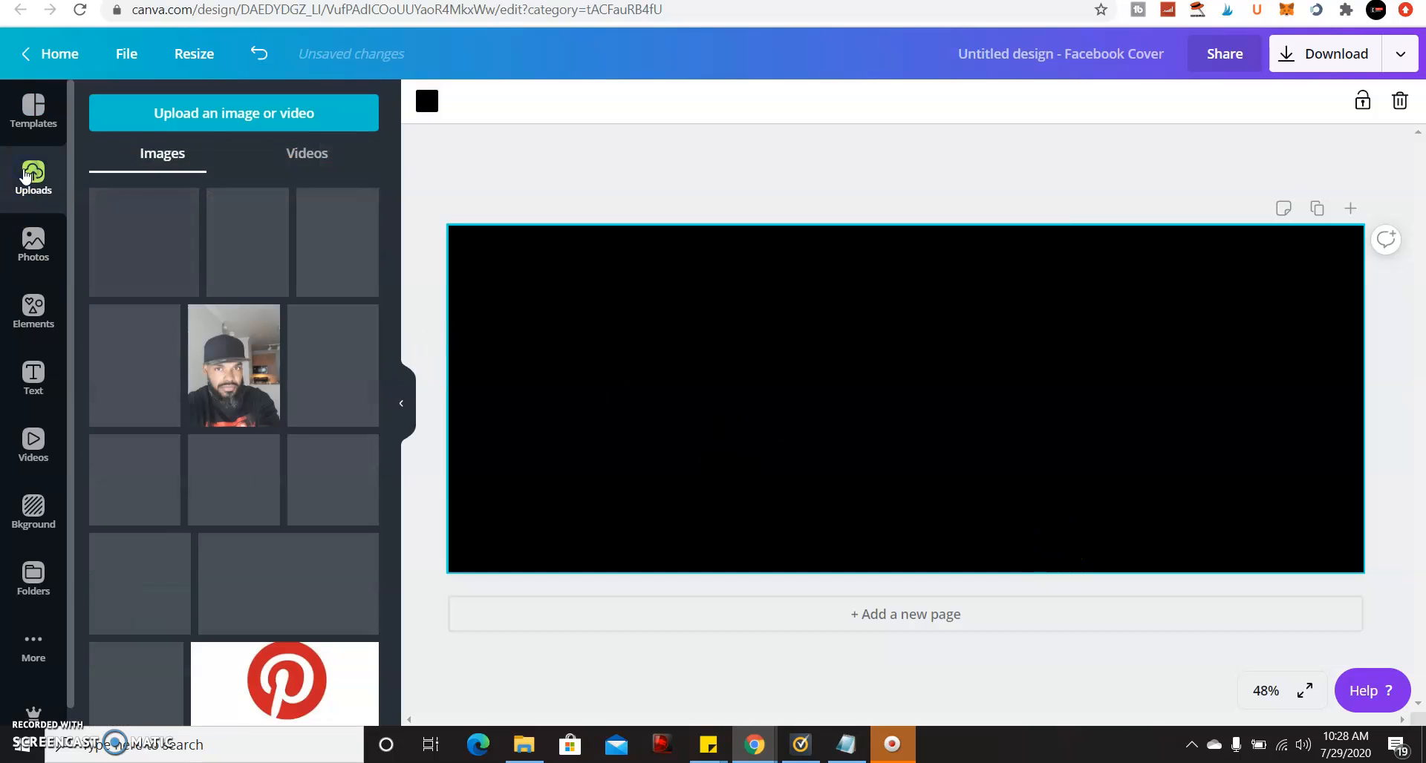
Upload the JB Just Over Broke logo, add it, and stretch it wider across the centre.
{"action": "left_click", "coordinate": [161, 108]}
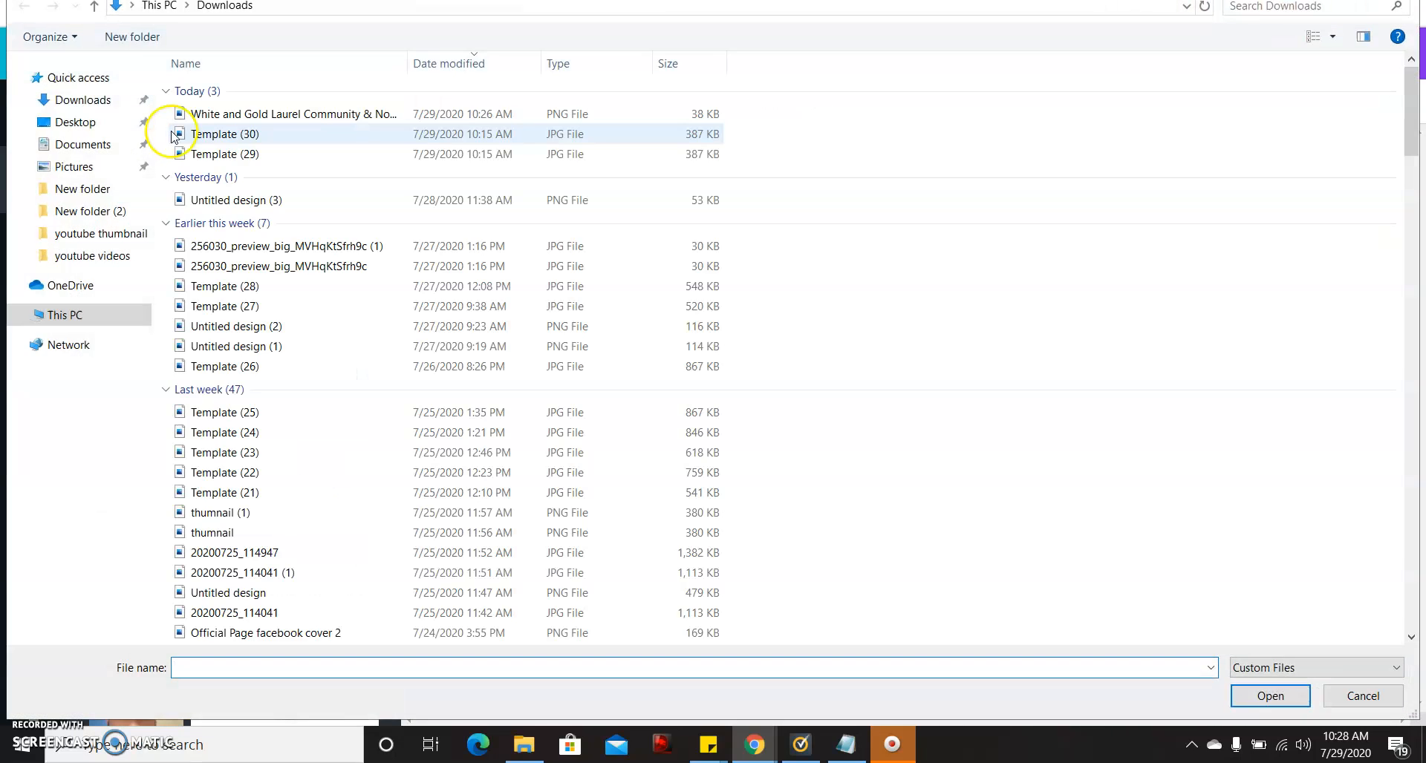
{"action": "double_click", "coordinate": [234, 115]}
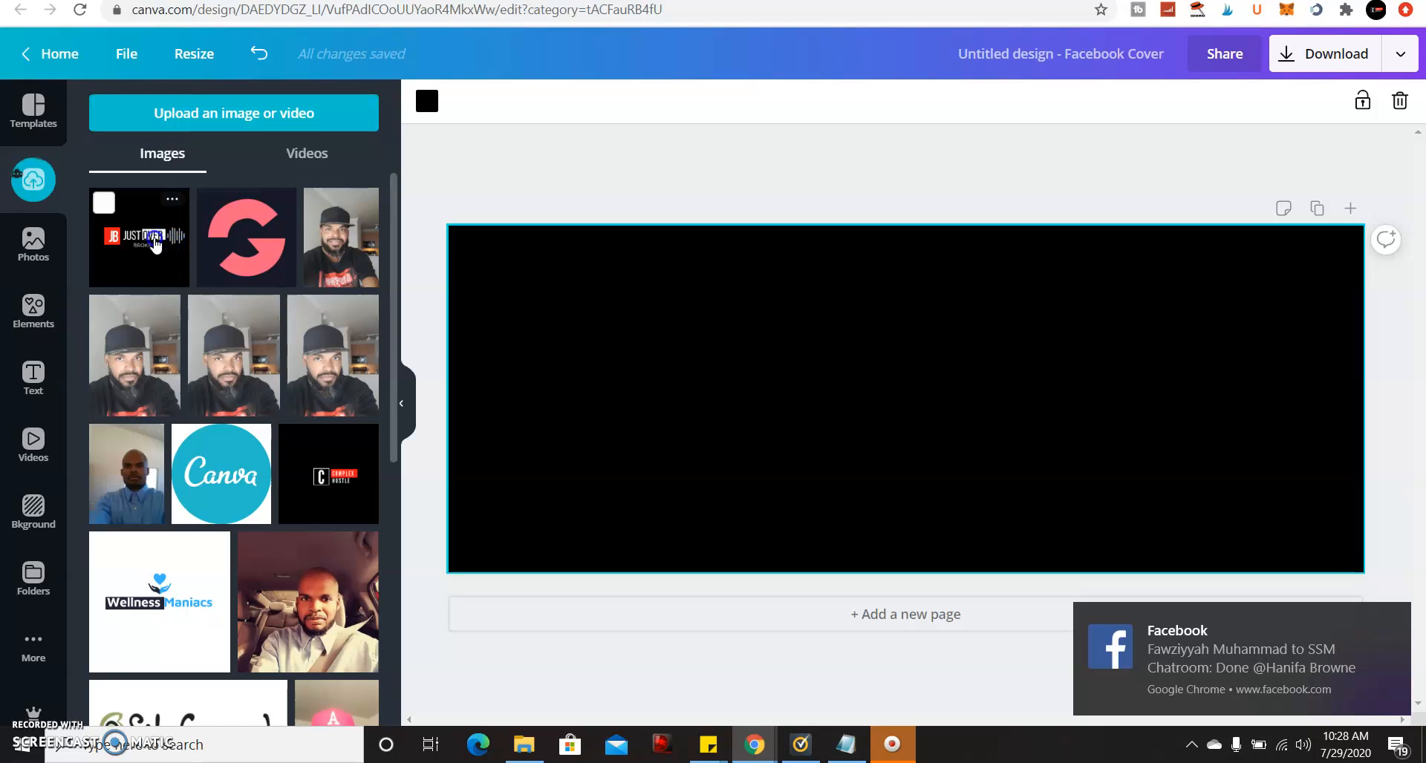
{"action": "left_click", "coordinate": [155, 242]}
{"action": "left_click", "coordinate": [822, 387]}
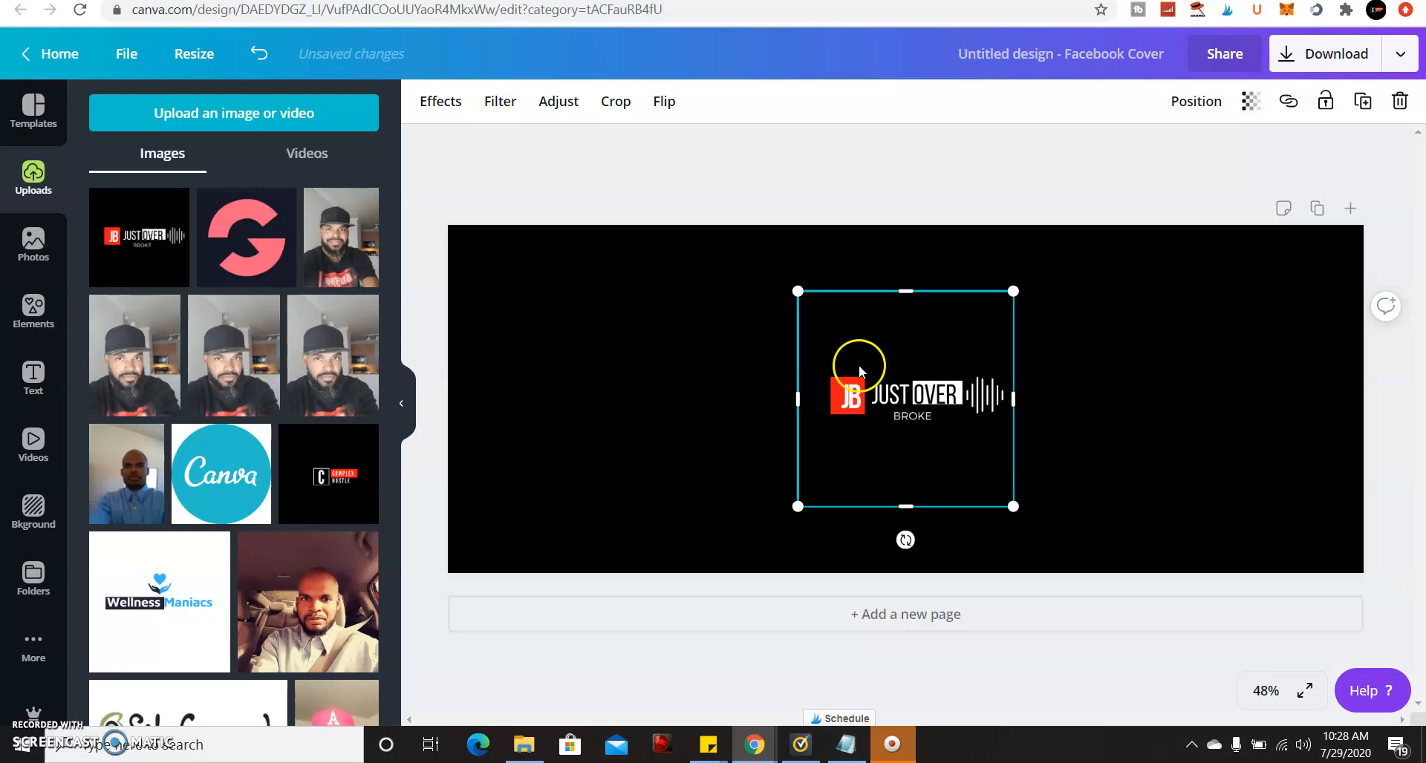
{"action": "left_click_drag", "start_coordinate": [797, 399], "coordinate": [647, 399]}
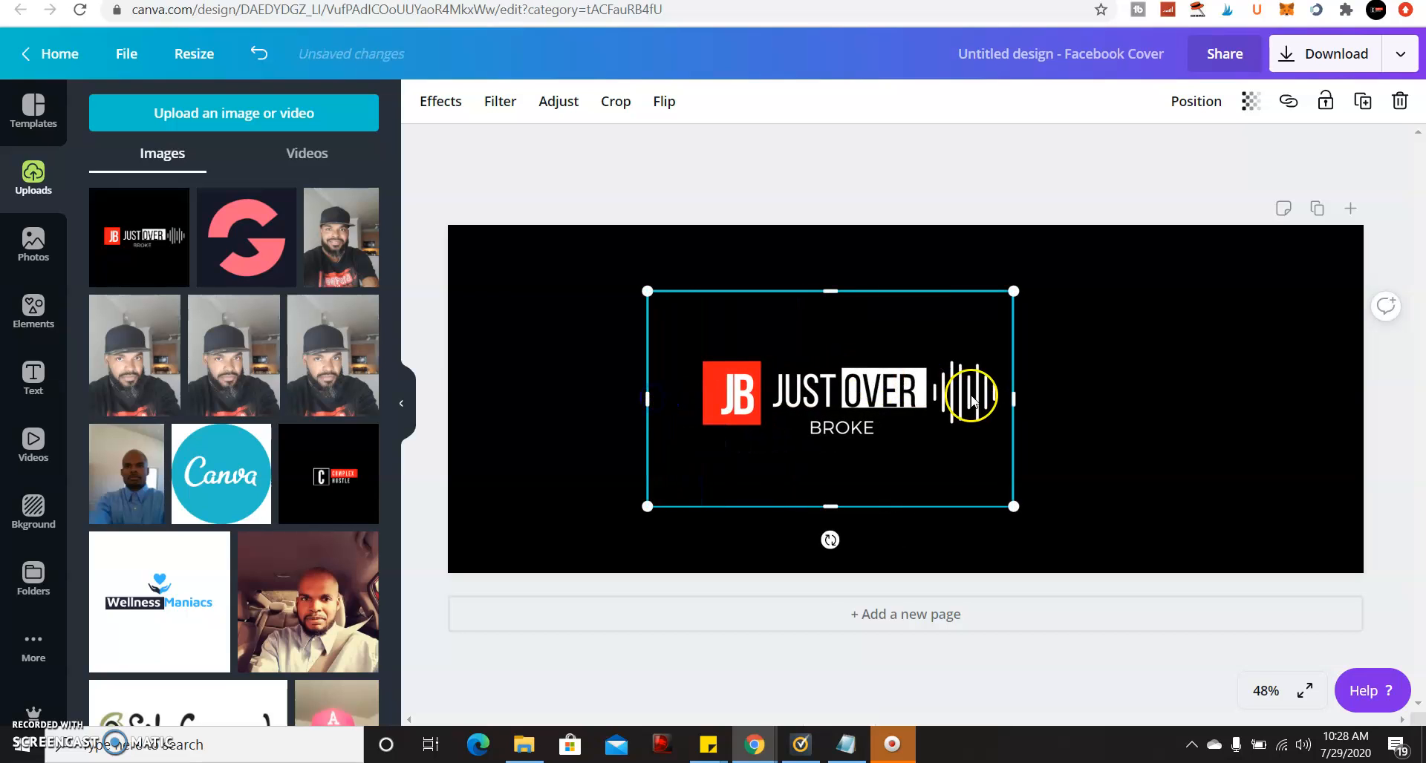
{"action": "left_click_drag", "start_coordinate": [1016, 398], "coordinate": [1173, 383]}
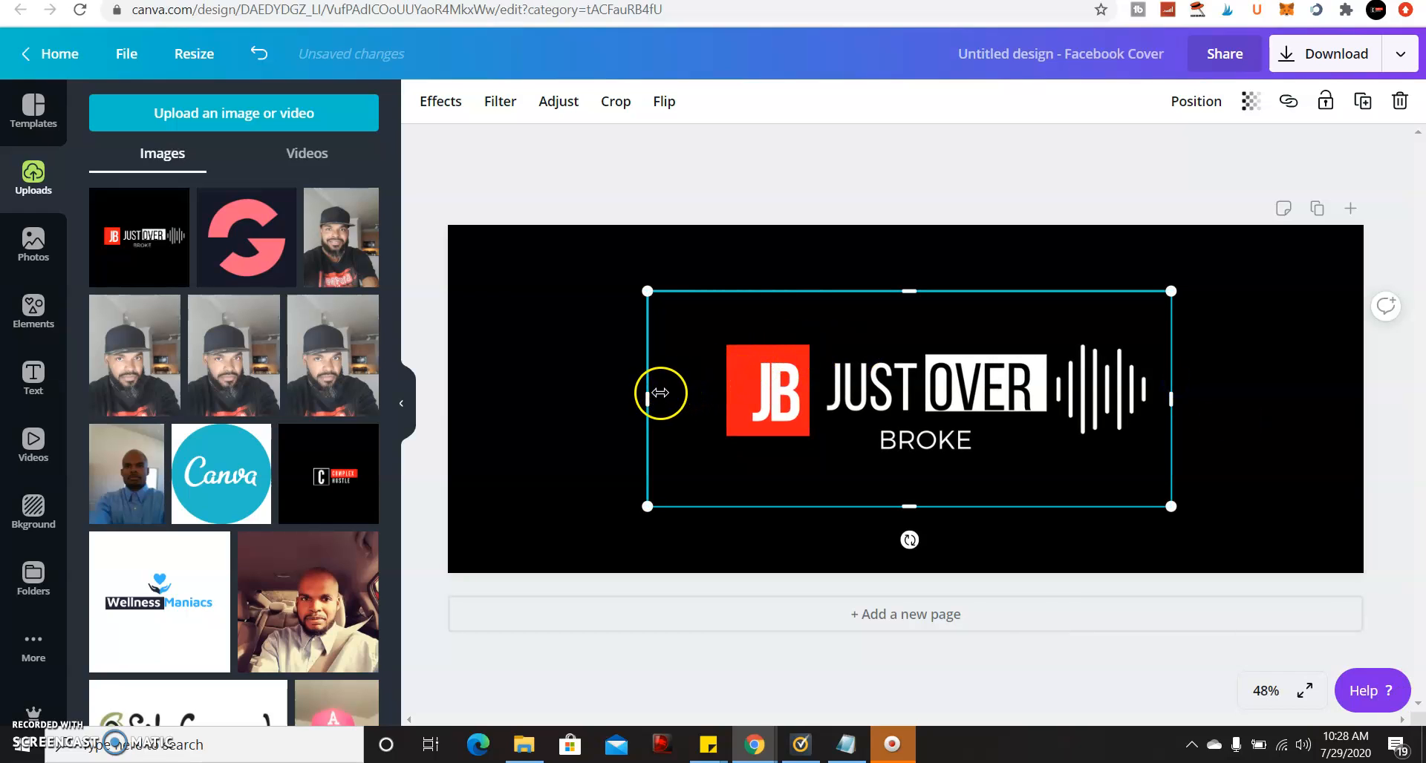
{"action": "left_click_drag", "start_coordinate": [647, 397], "coordinate": [613, 394]}
Add the circle frame from Recently used elements to the cover.
{"action": "left_click", "coordinate": [1201, 359]}
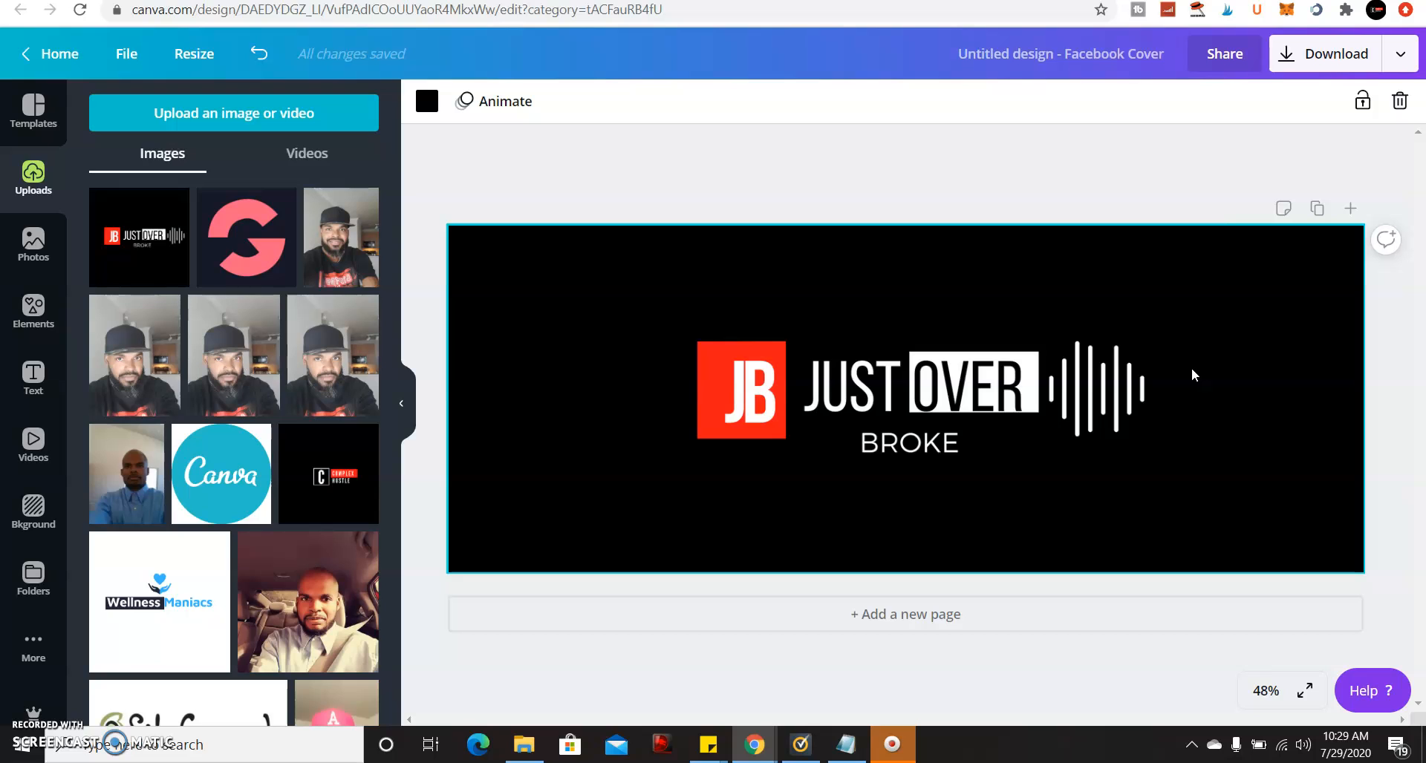
{"action": "left_click", "coordinate": [49, 312]}
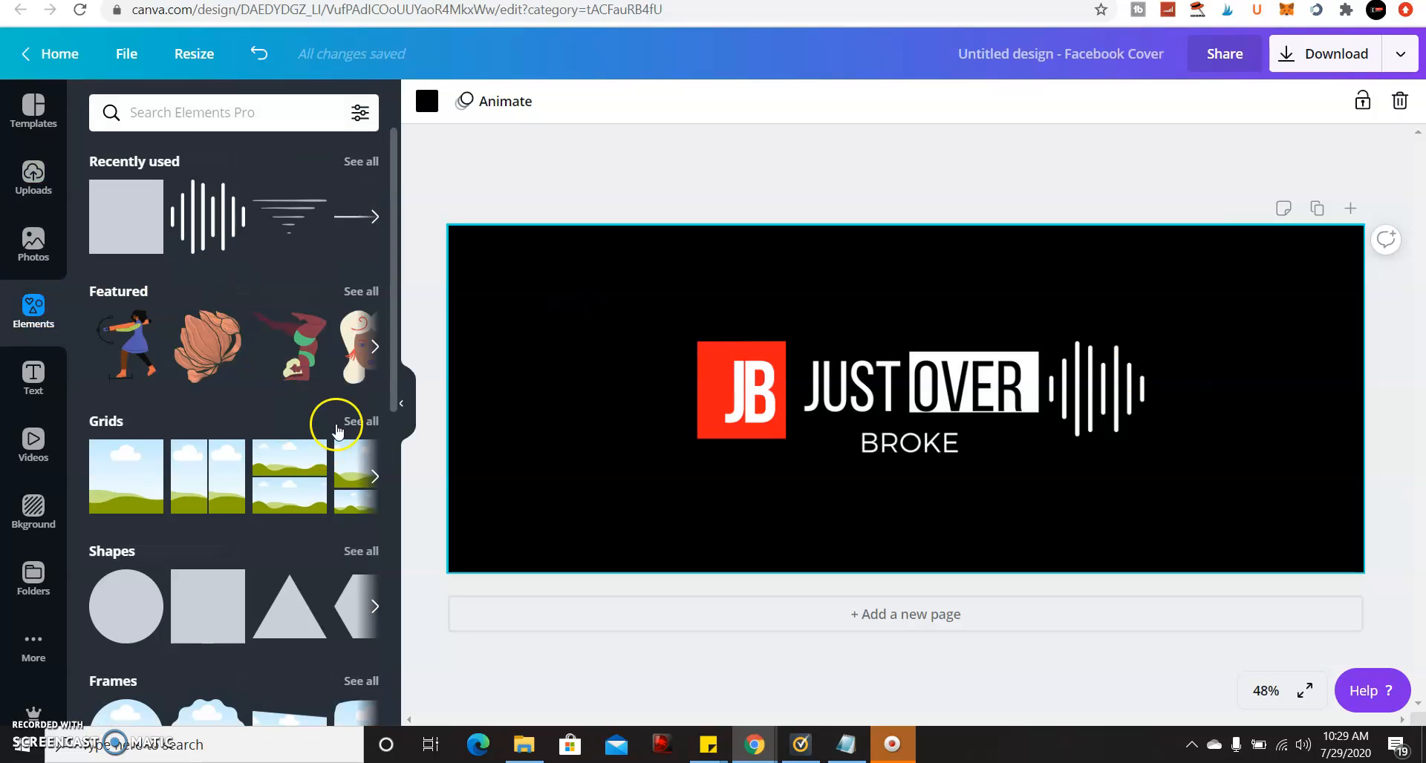
{"action": "left_click_drag", "start_coordinate": [392, 238], "coordinate": [388, 204]}
{"action": "left_click", "coordinate": [362, 162]}
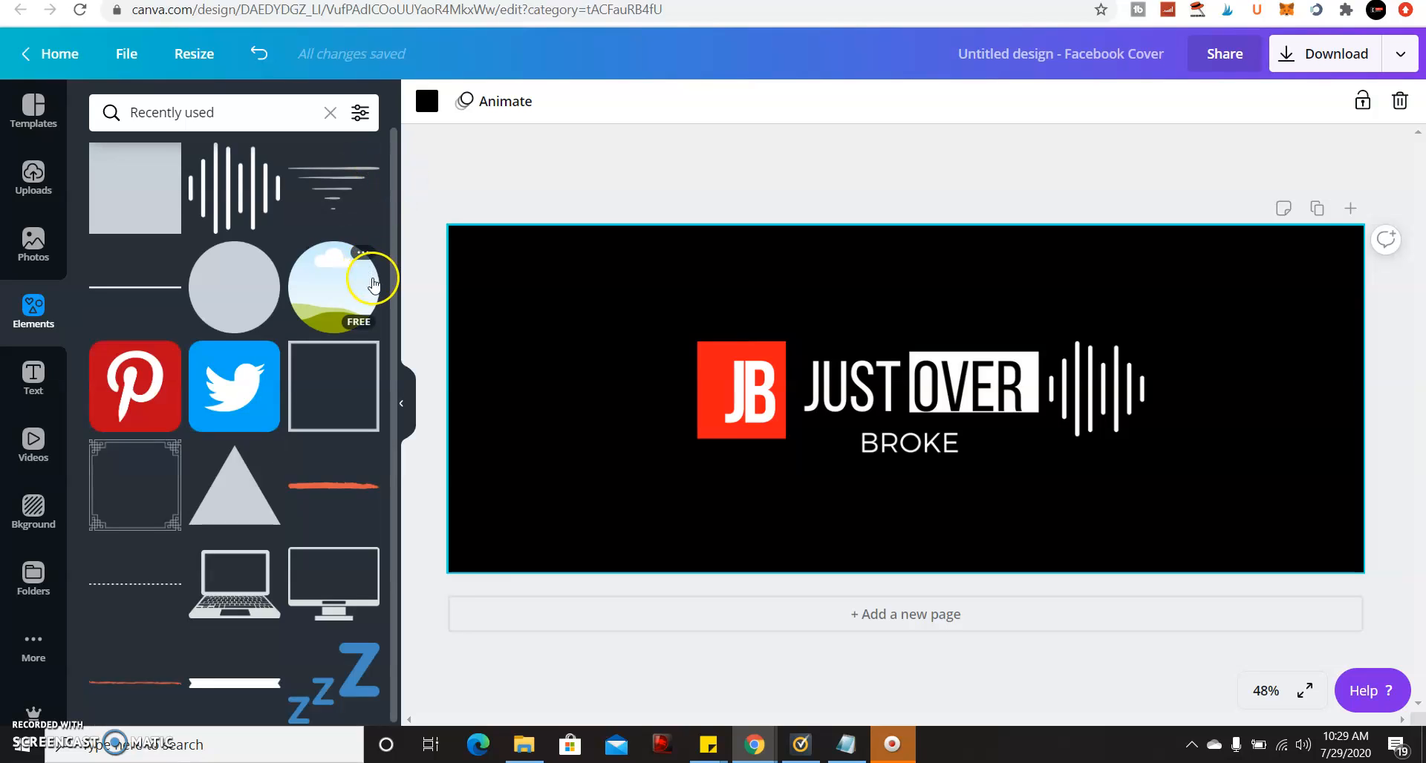
{"action": "left_click_drag", "start_coordinate": [395, 213], "coordinate": [394, 219]}
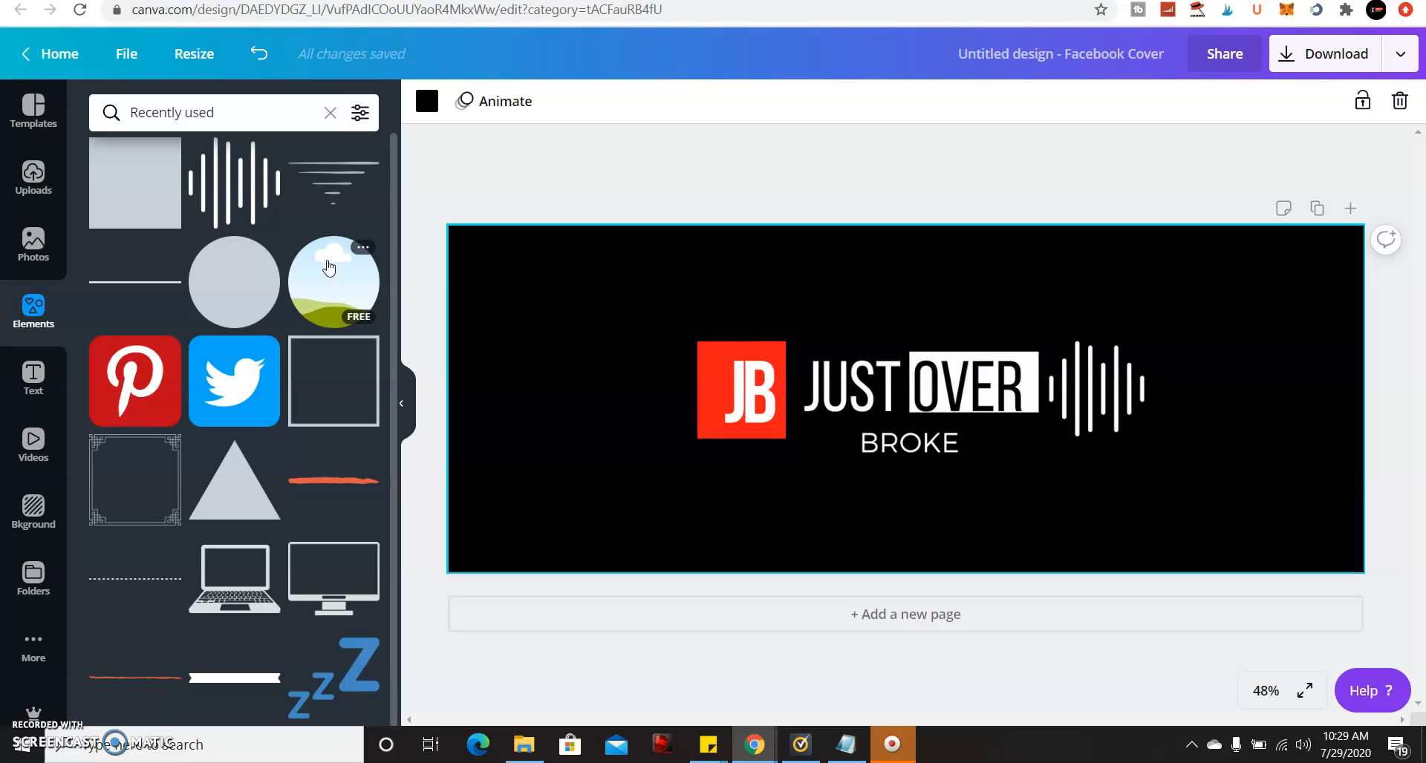
{"action": "left_click", "coordinate": [329, 267]}
Move the circle frame left of the logo and shrink it to about 361 px.
{"action": "left_click_drag", "start_coordinate": [916, 366], "coordinate": [595, 350]}
{"action": "left_click", "coordinate": [676, 291]}
{"action": "left_click_drag", "start_coordinate": [675, 291], "coordinate": [653, 313]}
{"action": "left_click_drag", "start_coordinate": [600, 364], "coordinate": [611, 360]}
{"action": "left_click_drag", "start_coordinate": [661, 304], "coordinate": [645, 327]}
{"action": "left_click_drag", "start_coordinate": [585, 366], "coordinate": [596, 362]}
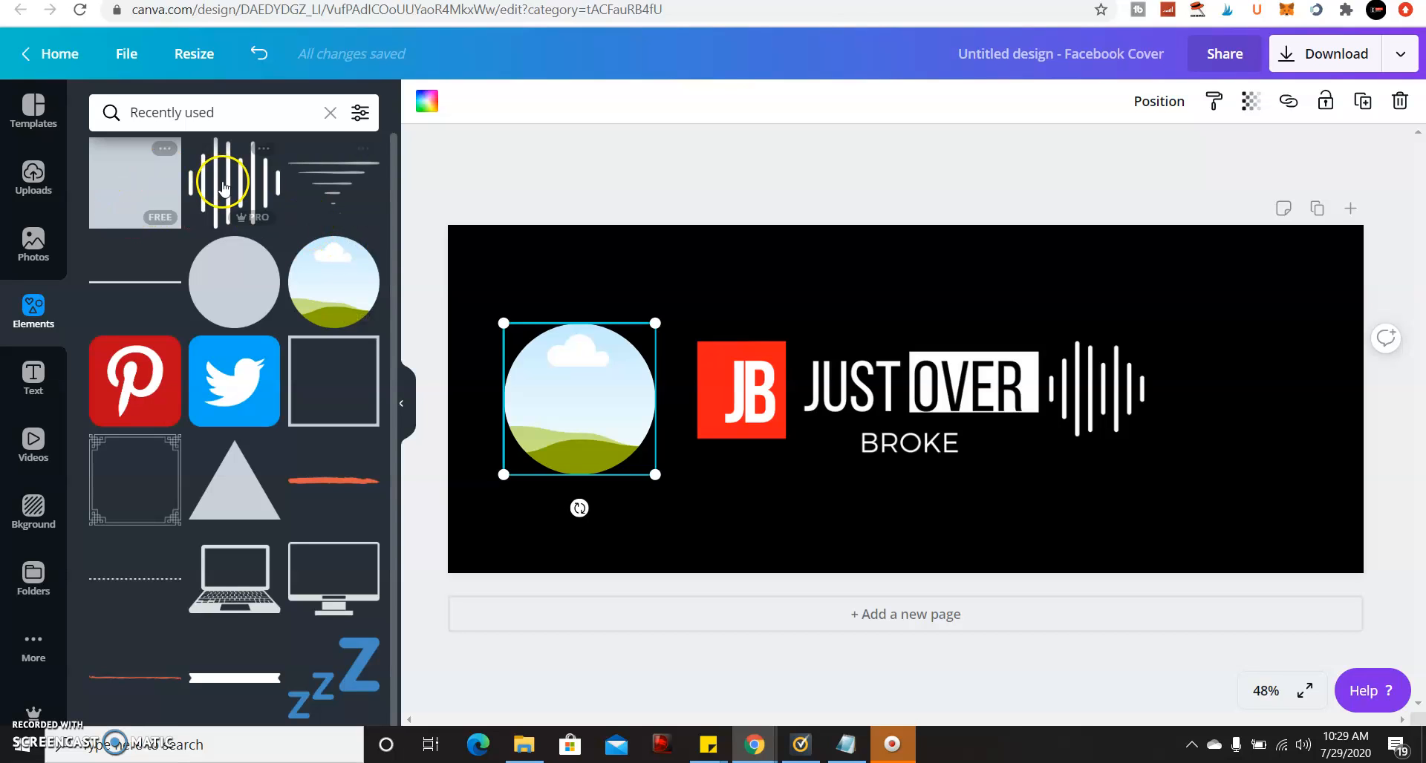
Drop the uploaded profile photo into the circle frame.
{"action": "left_click", "coordinate": [53, 199]}
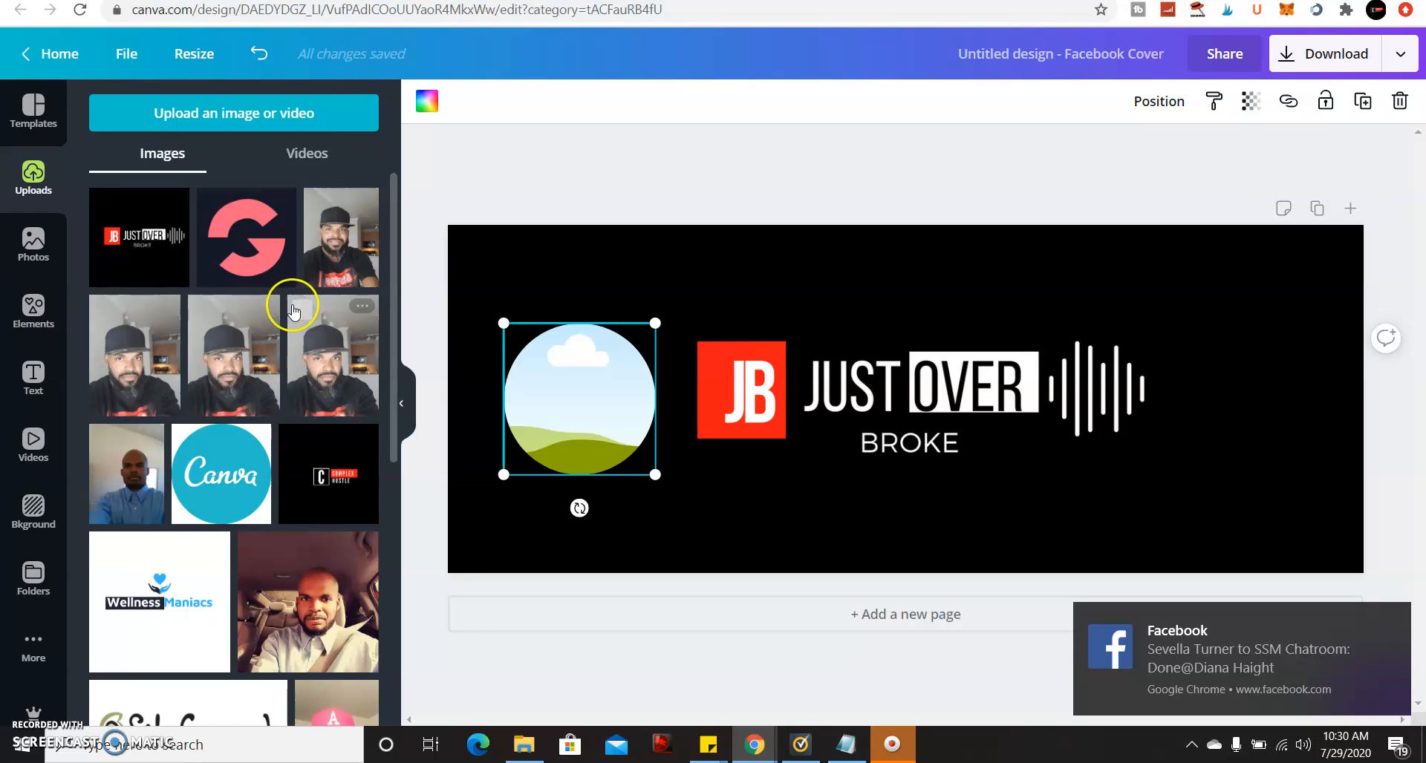
{"action": "left_click", "coordinate": [125, 472]}
{"action": "left_click_drag", "start_coordinate": [943, 364], "coordinate": [616, 383]}
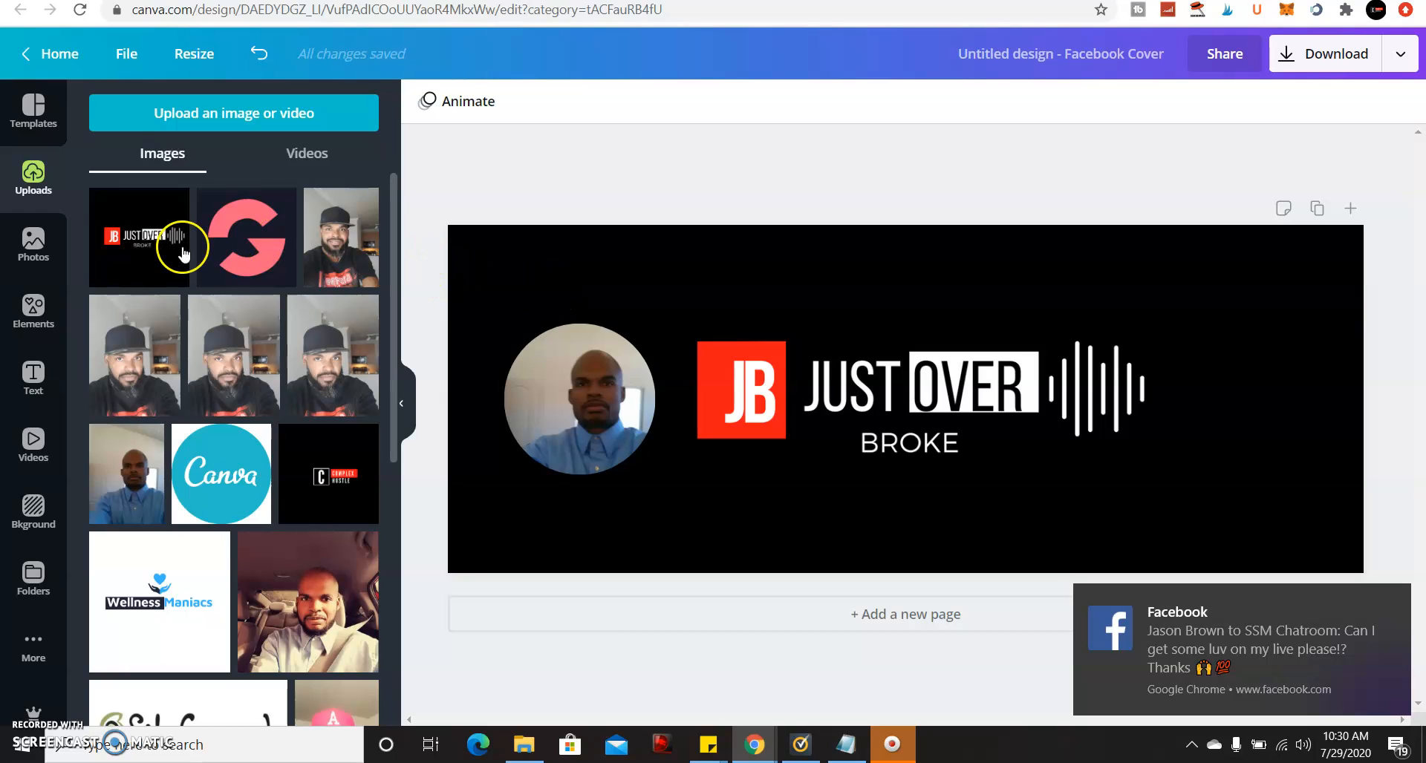
{"action": "left_click", "coordinate": [43, 312]}
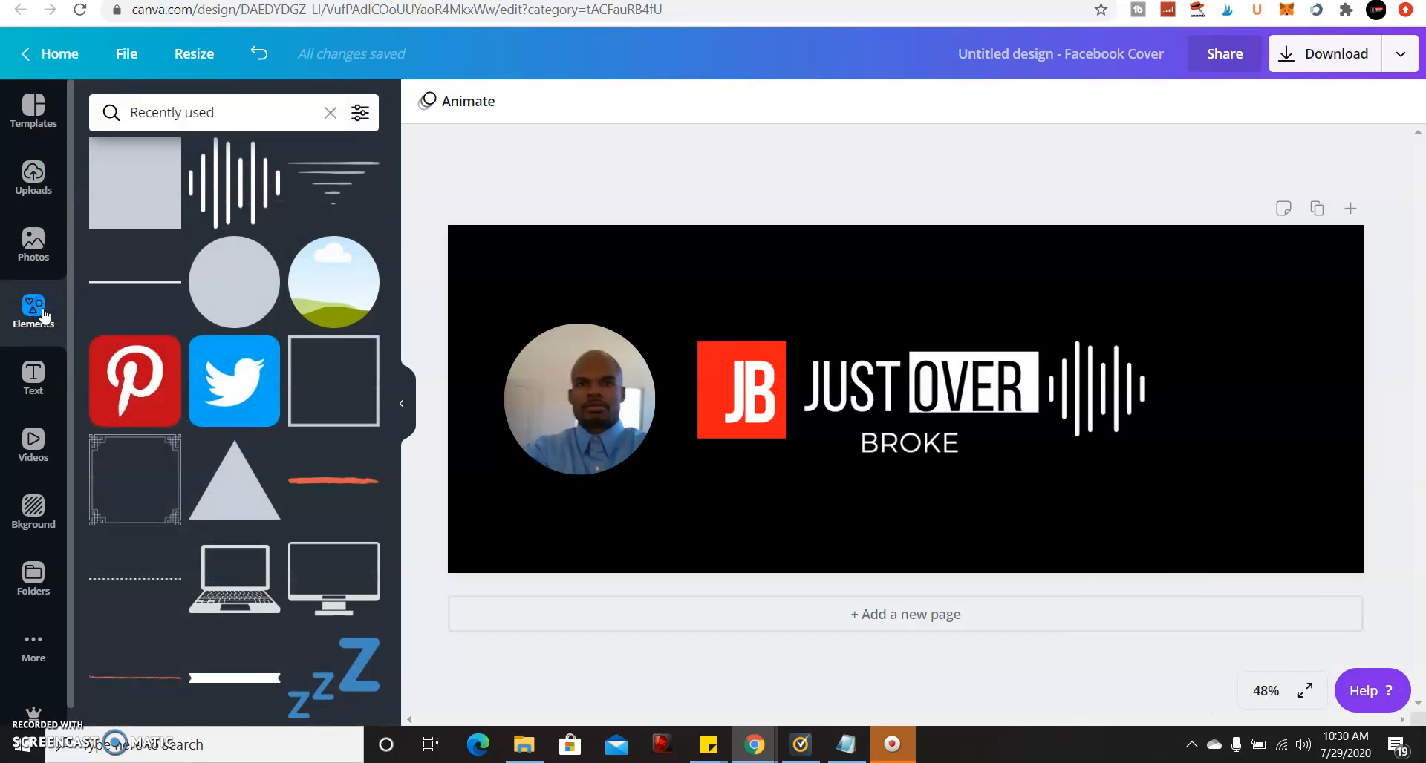
Place a plain grey circle over the photo and send it behind as a border.
{"action": "left_click", "coordinate": [221, 279]}
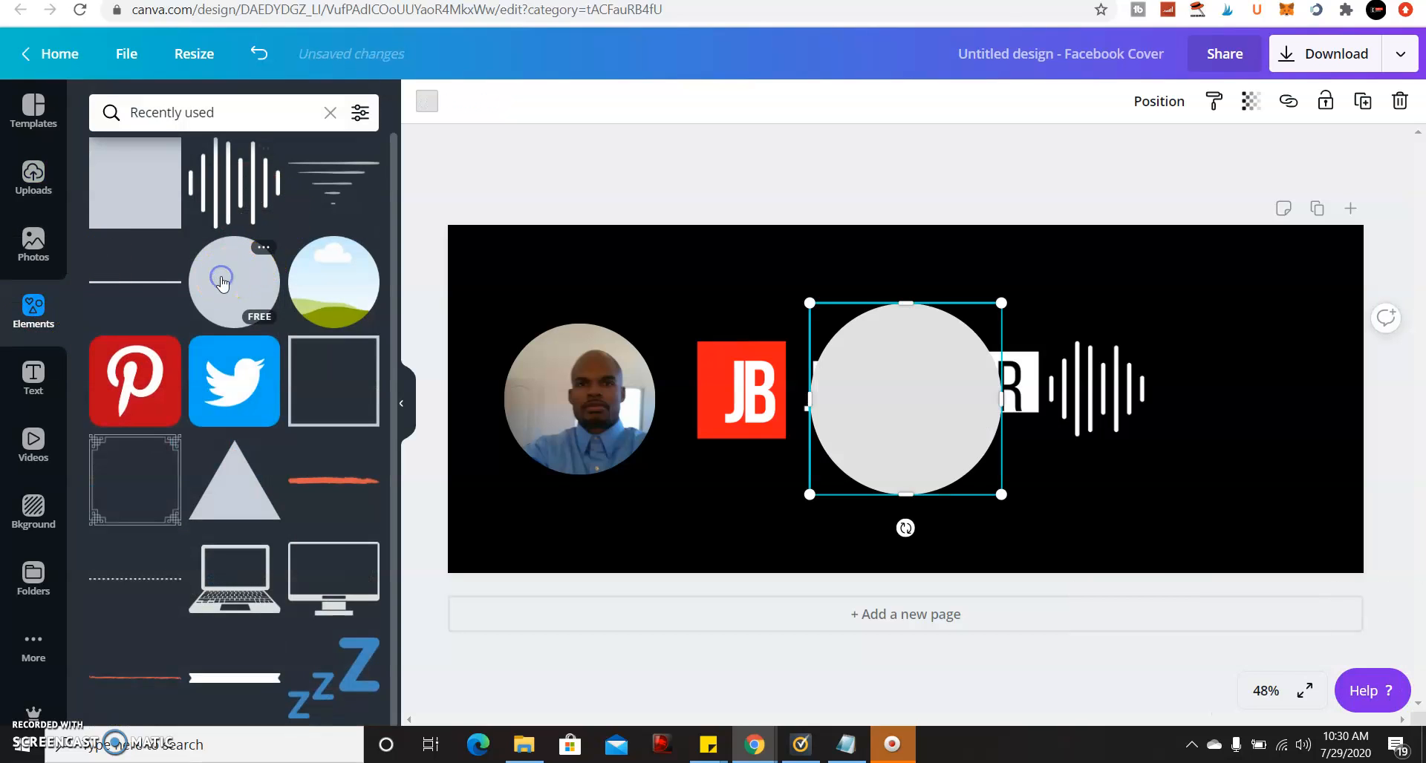
{"action": "left_click_drag", "start_coordinate": [912, 375], "coordinate": [579, 363]}
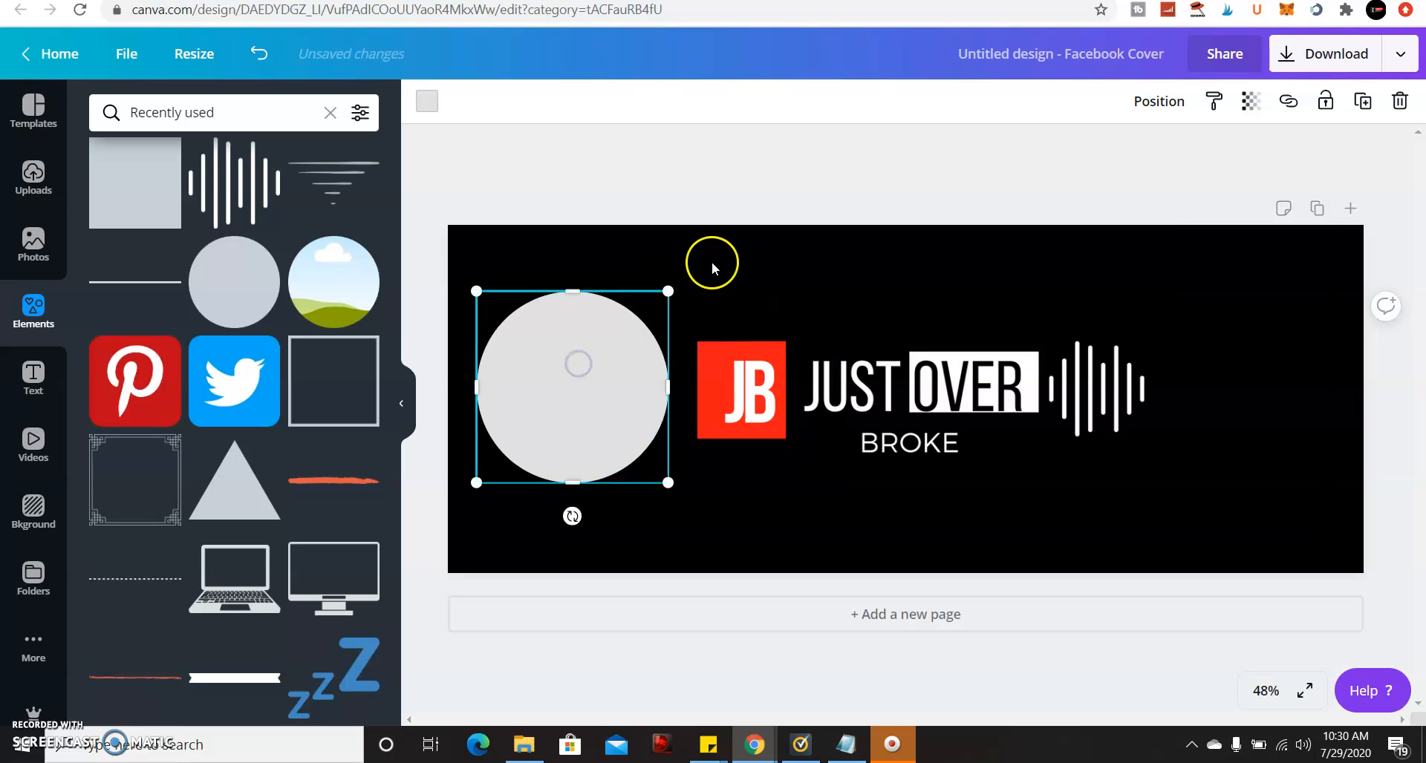
{"action": "left_click", "coordinate": [788, 269]}
{"action": "left_click", "coordinate": [639, 318]}
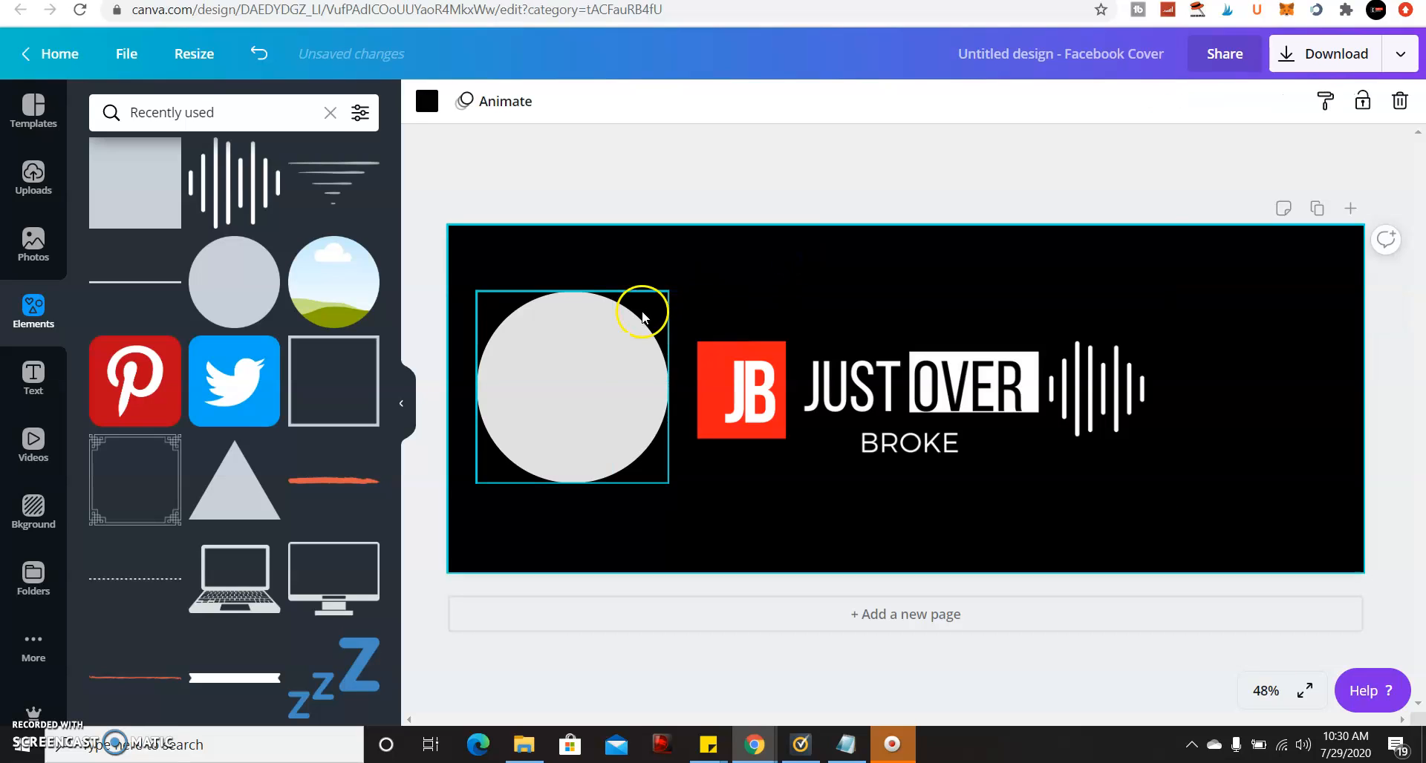
{"action": "left_click", "coordinate": [1155, 101]}
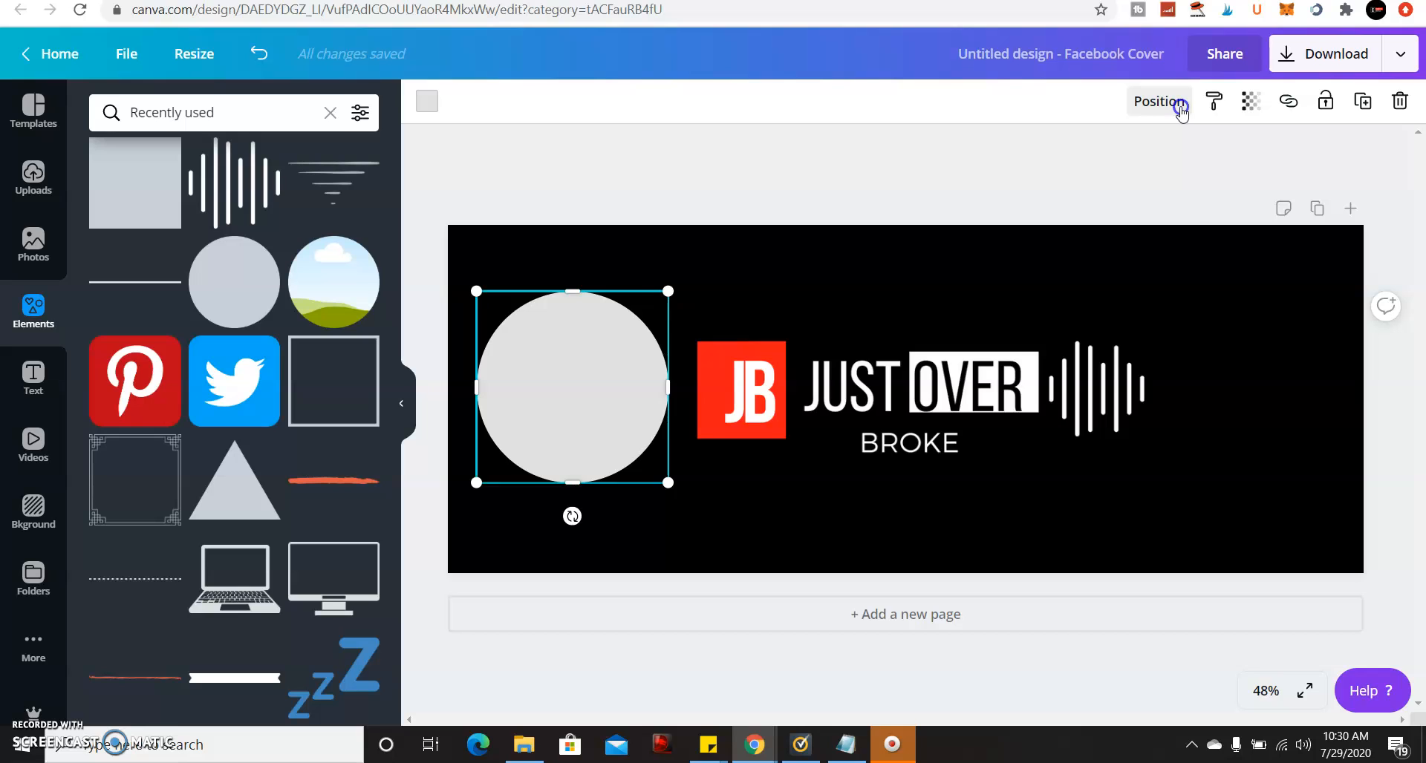
{"action": "left_click", "coordinate": [1181, 109]}
{"action": "left_click", "coordinate": [1105, 162]}
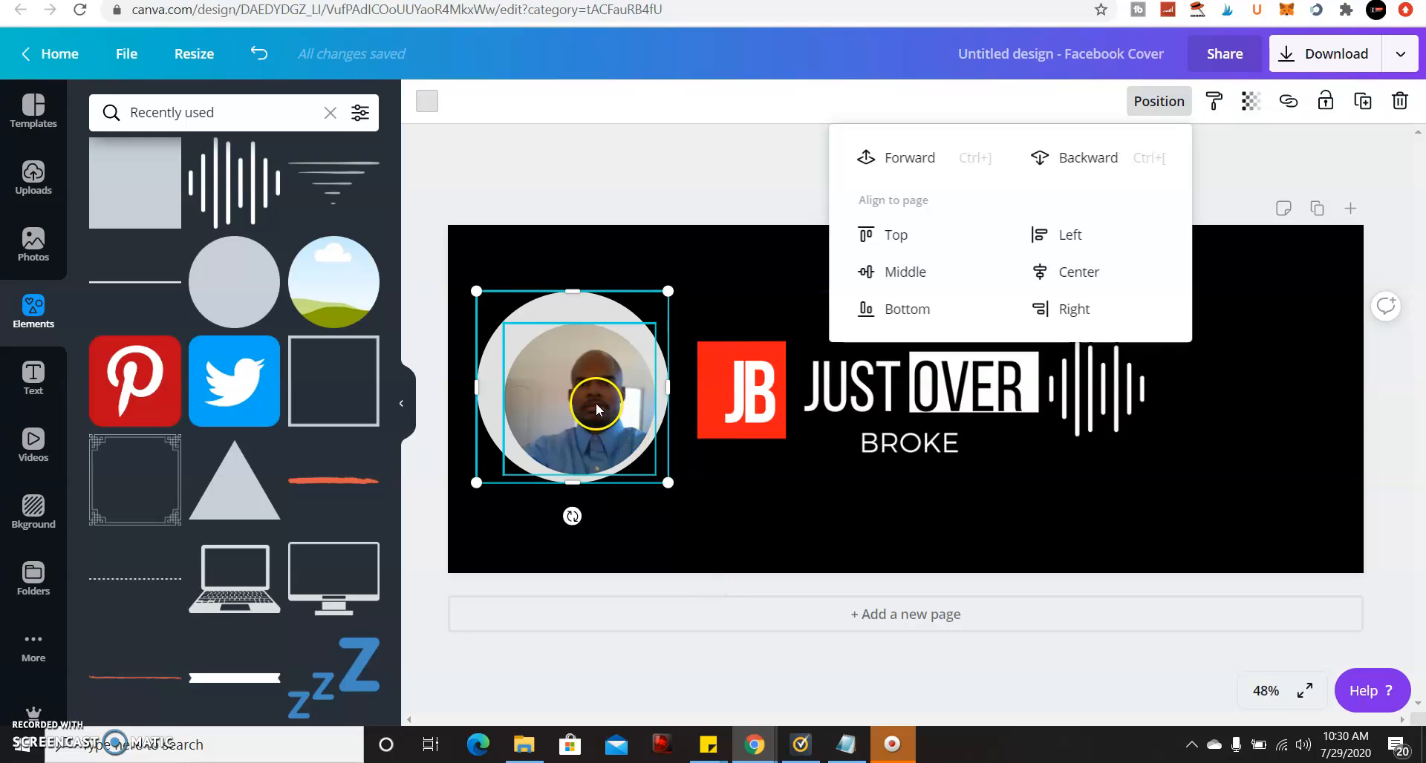
Recentre the profile photo frame and shrink it to about 376 by 376.
{"action": "left_click_drag", "start_coordinate": [596, 402], "coordinate": [589, 391]}
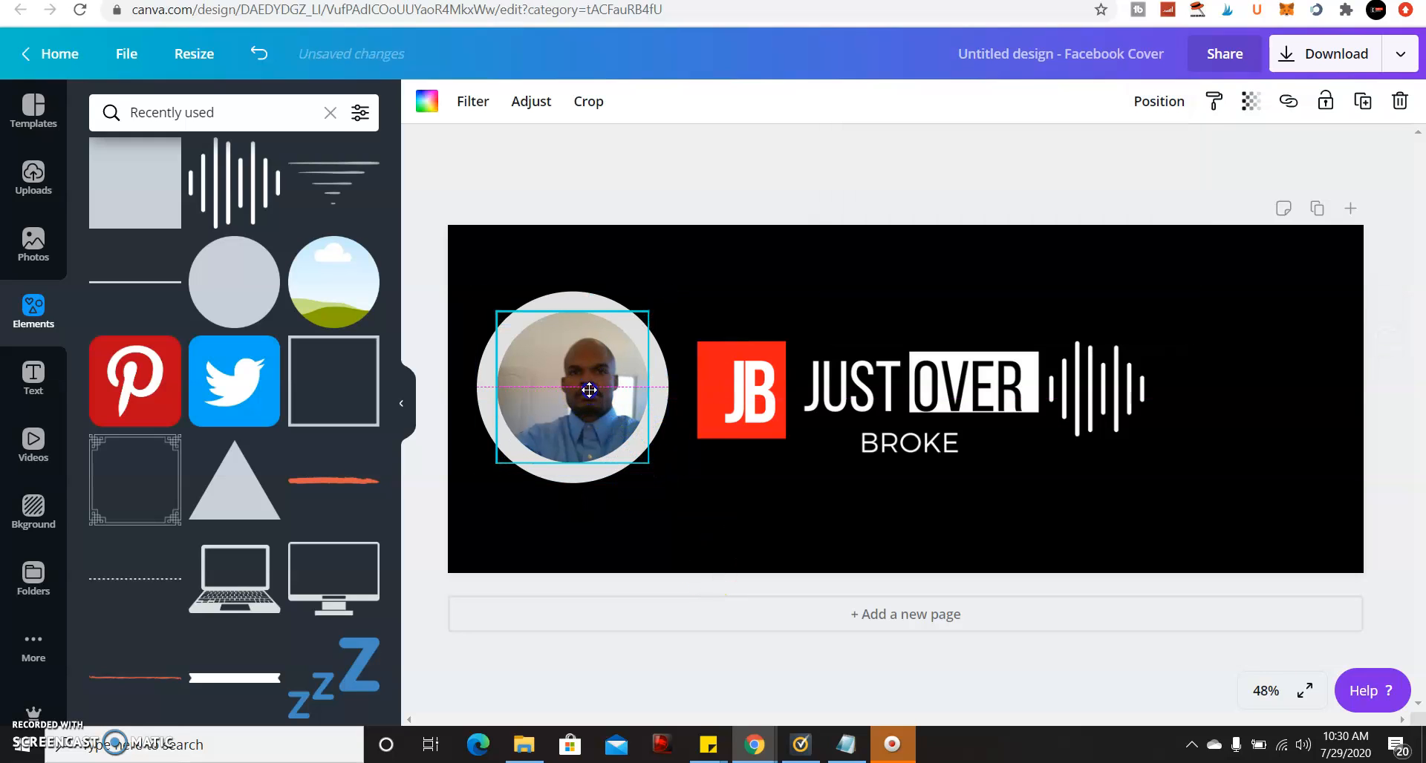
{"action": "left_click", "coordinate": [592, 236]}
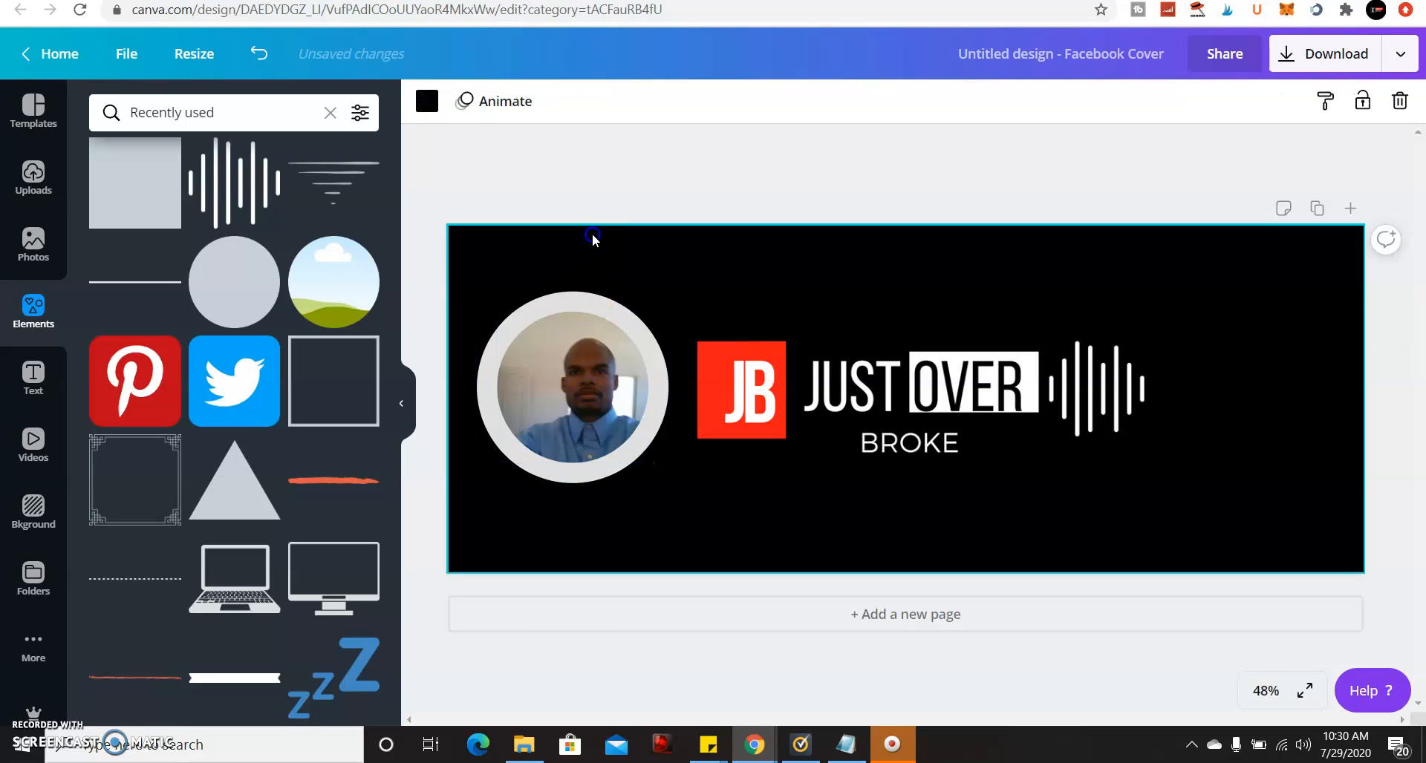
{"action": "left_click", "coordinate": [597, 297]}
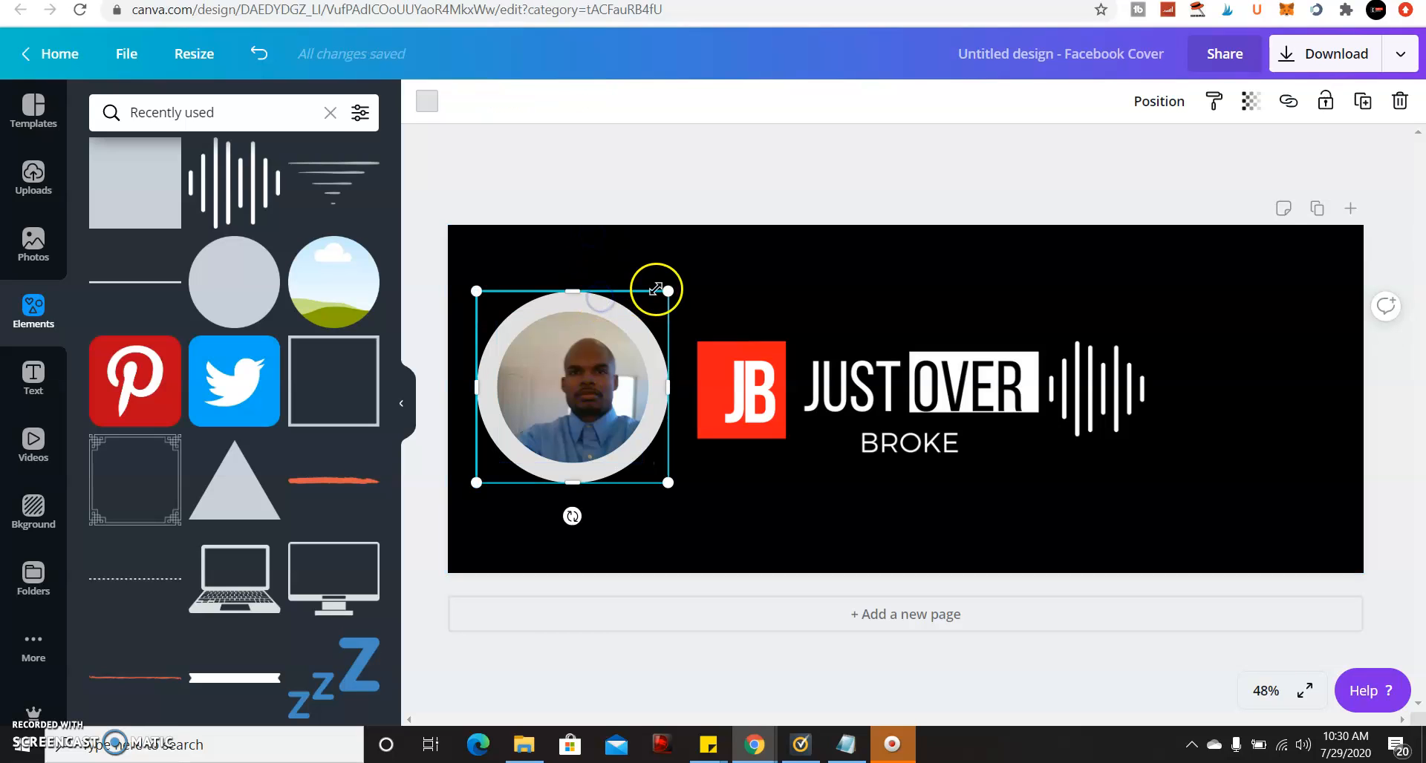
{"action": "left_click_drag", "start_coordinate": [664, 293], "coordinate": [658, 295]}
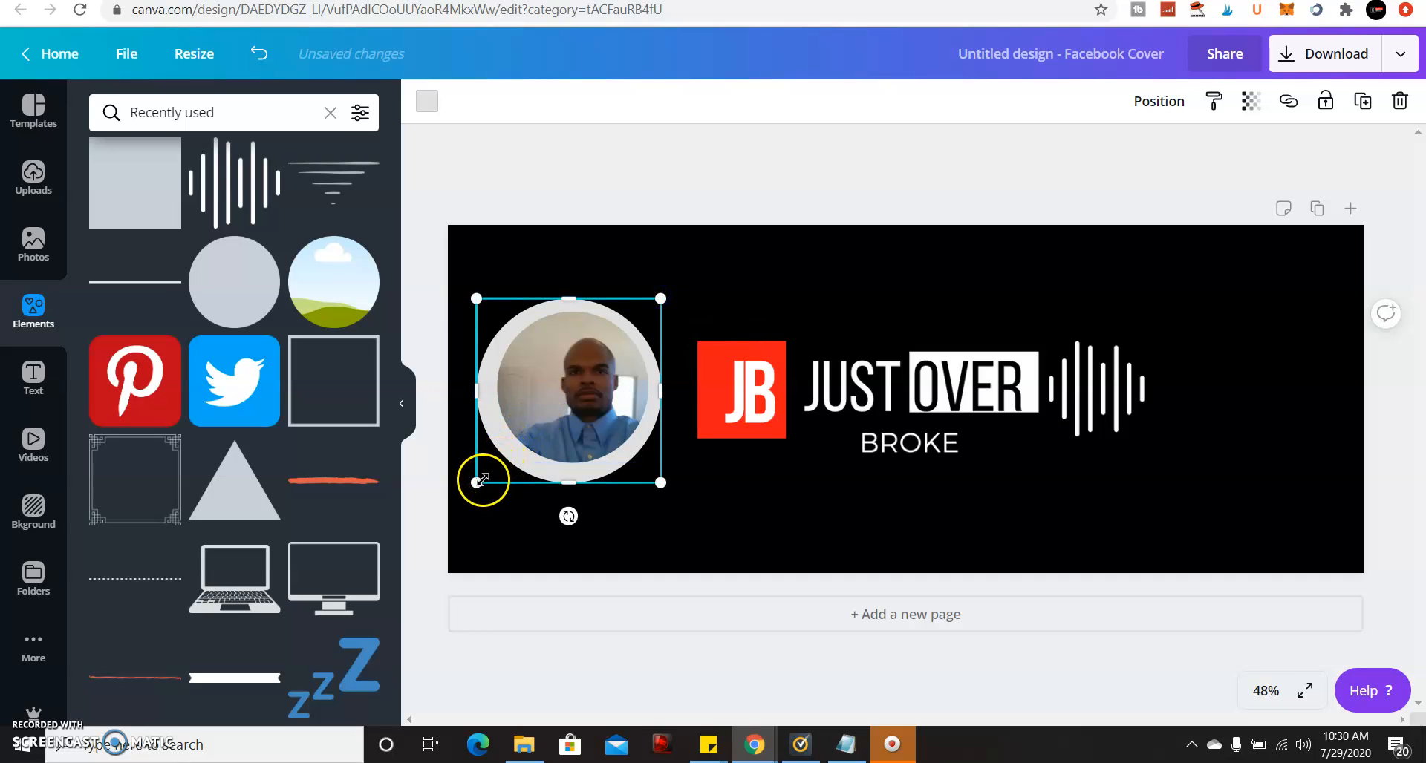
{"action": "left_click_drag", "start_coordinate": [481, 478], "coordinate": [488, 465]}
{"action": "left_click_drag", "start_coordinate": [662, 301], "coordinate": [660, 303]}
{"action": "left_click", "coordinate": [696, 287]}
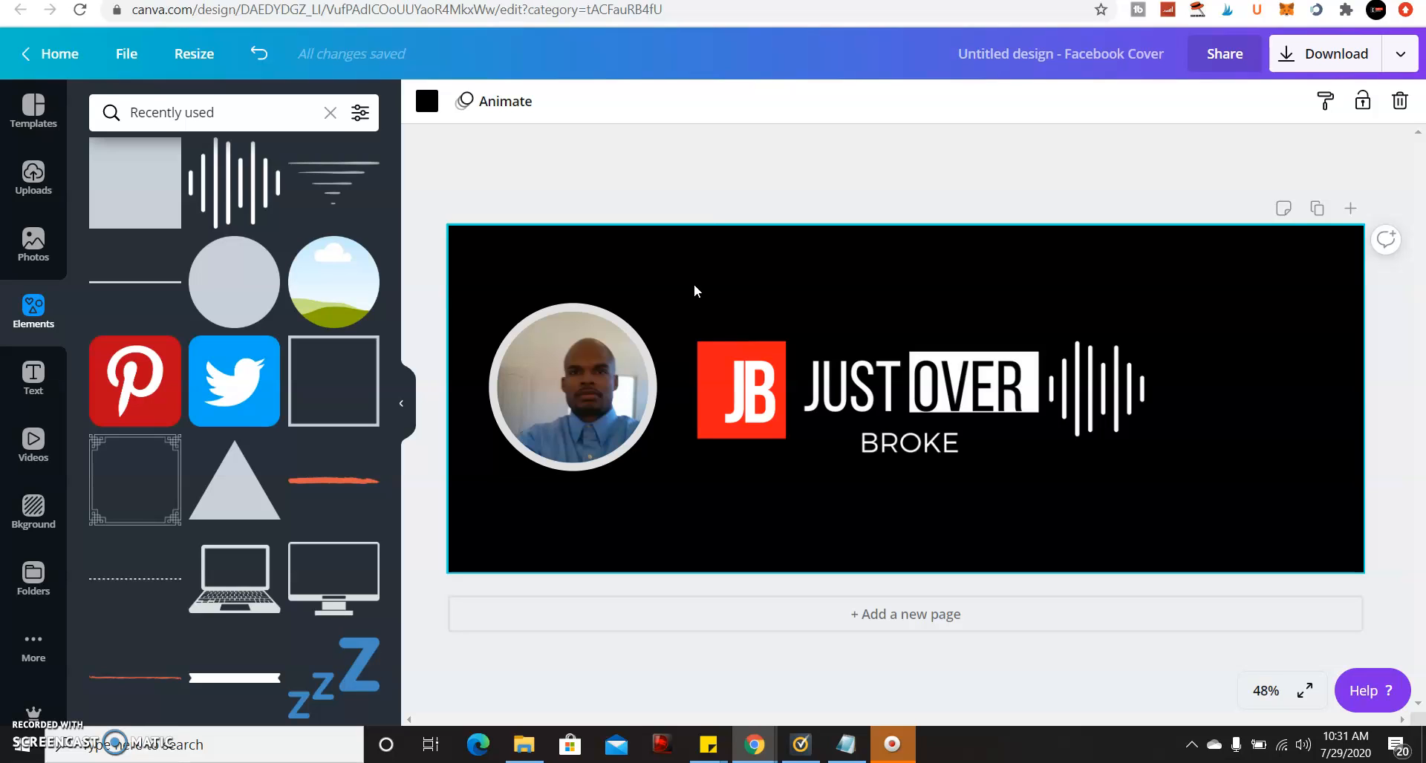
Leave the logo's crop unchanged and move the logo up beside the profile photo.
{"action": "left_click", "coordinate": [743, 370]}
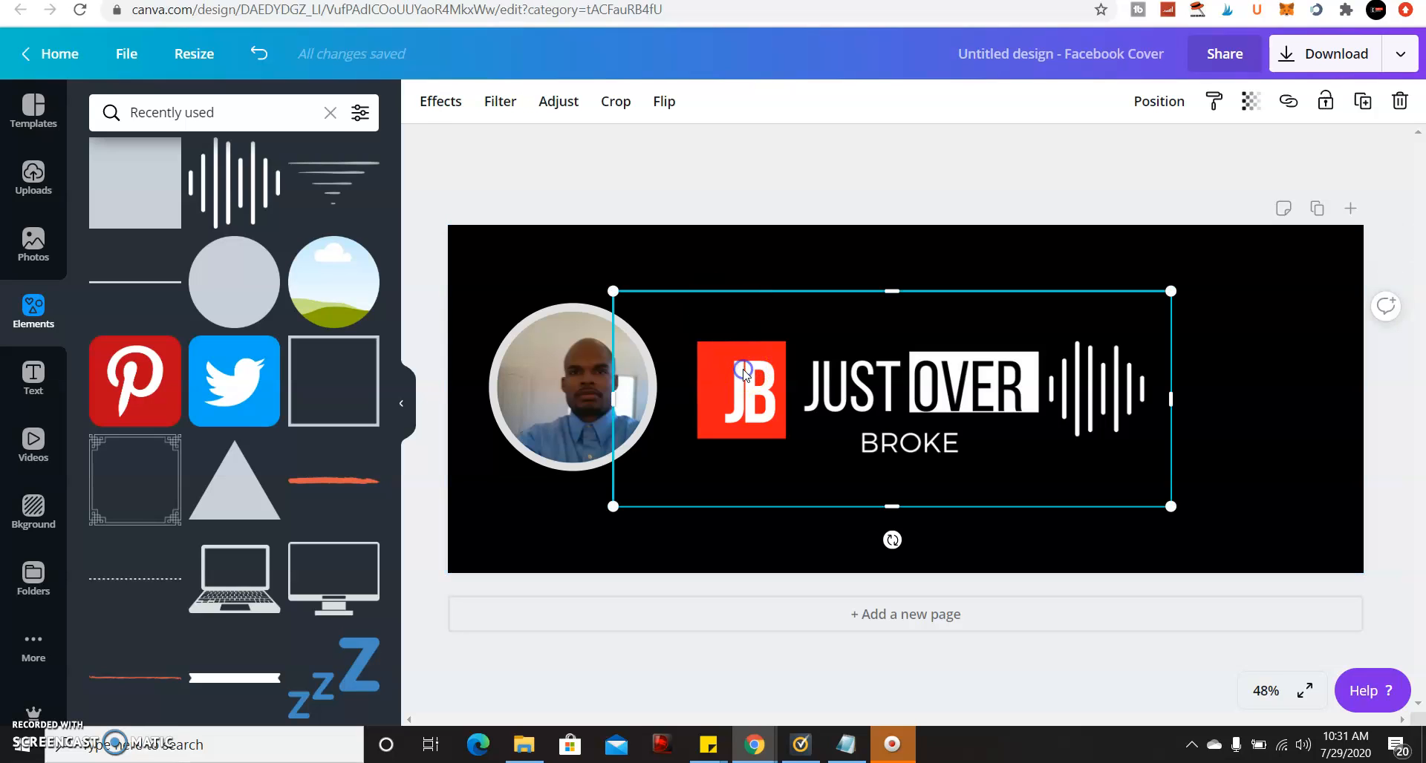
{"action": "double_click", "coordinate": [743, 369]}
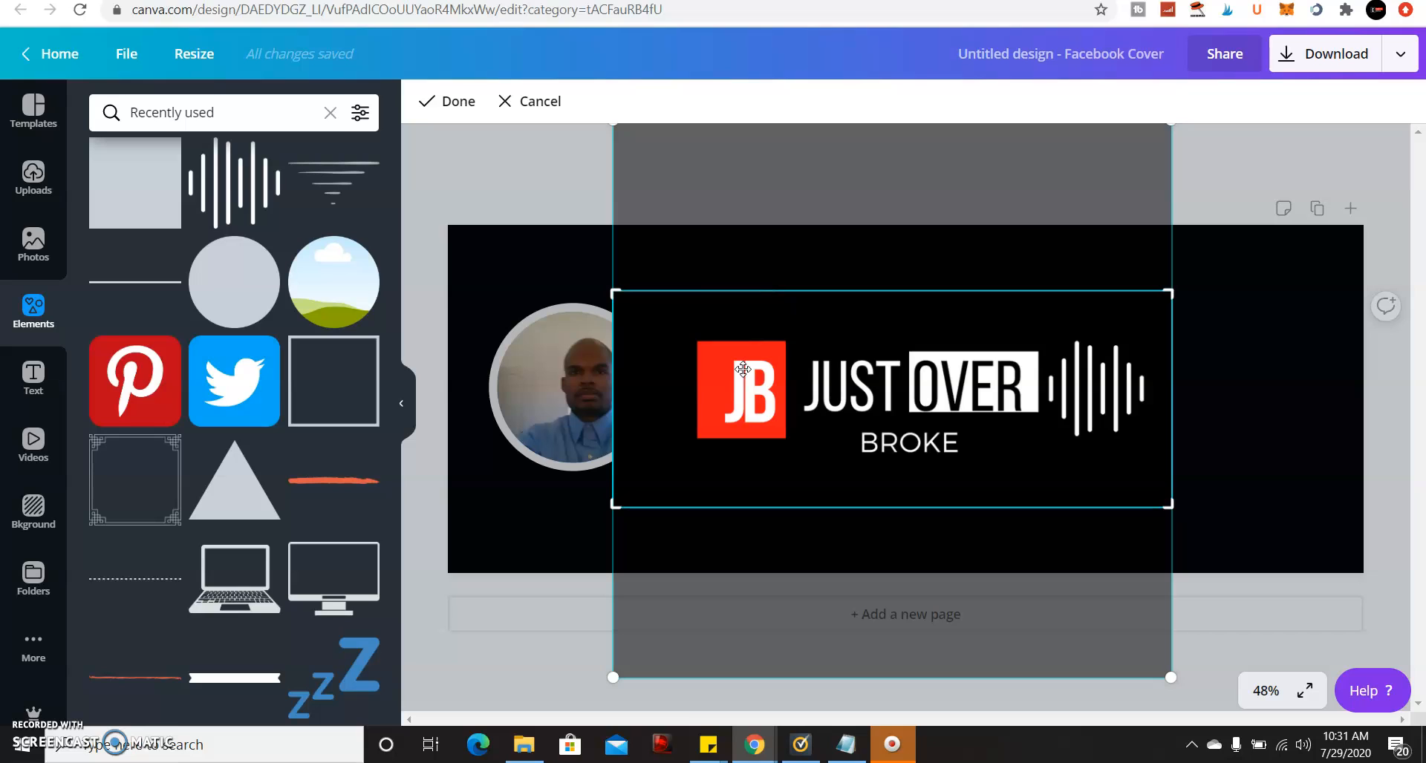
{"action": "left_click", "coordinate": [563, 257]}
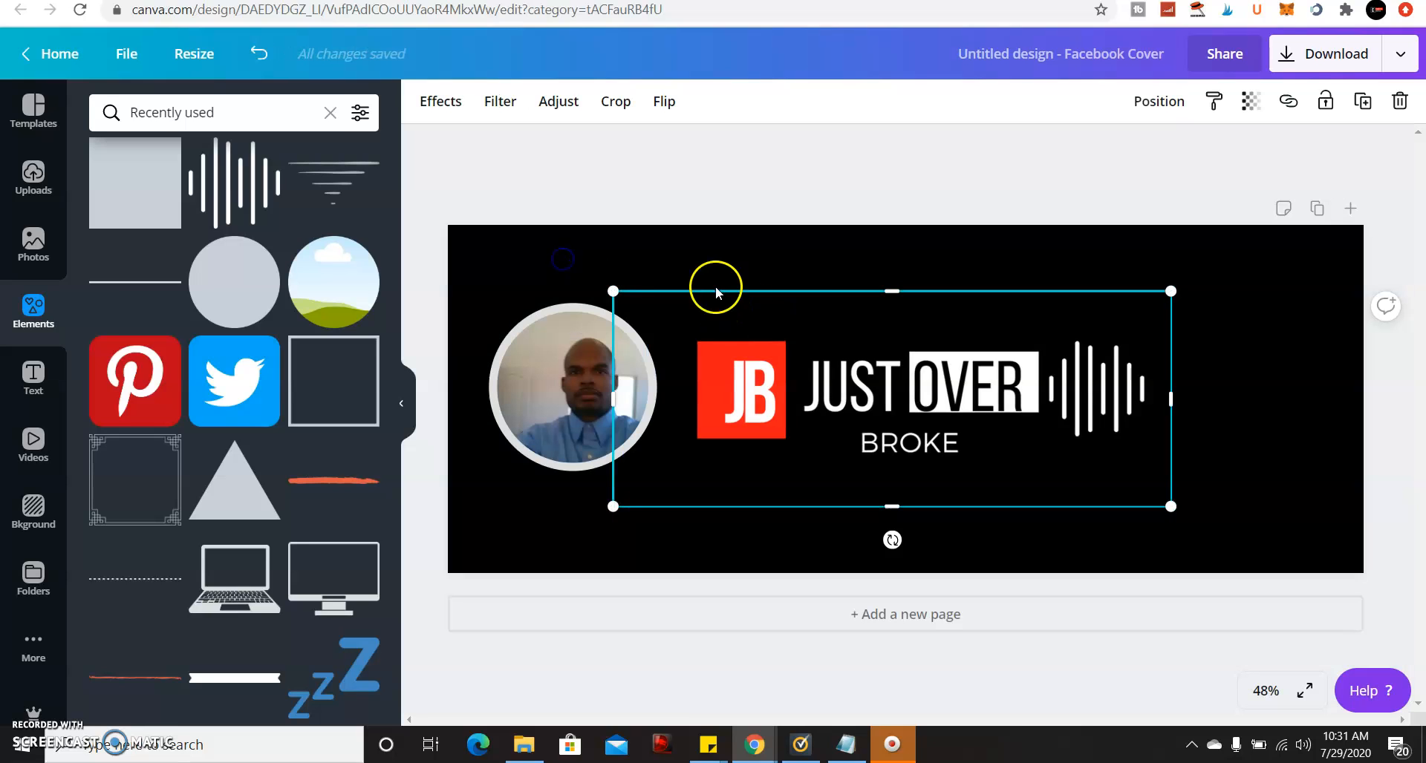
{"action": "left_click_drag", "start_coordinate": [787, 367], "coordinate": [937, 372]}
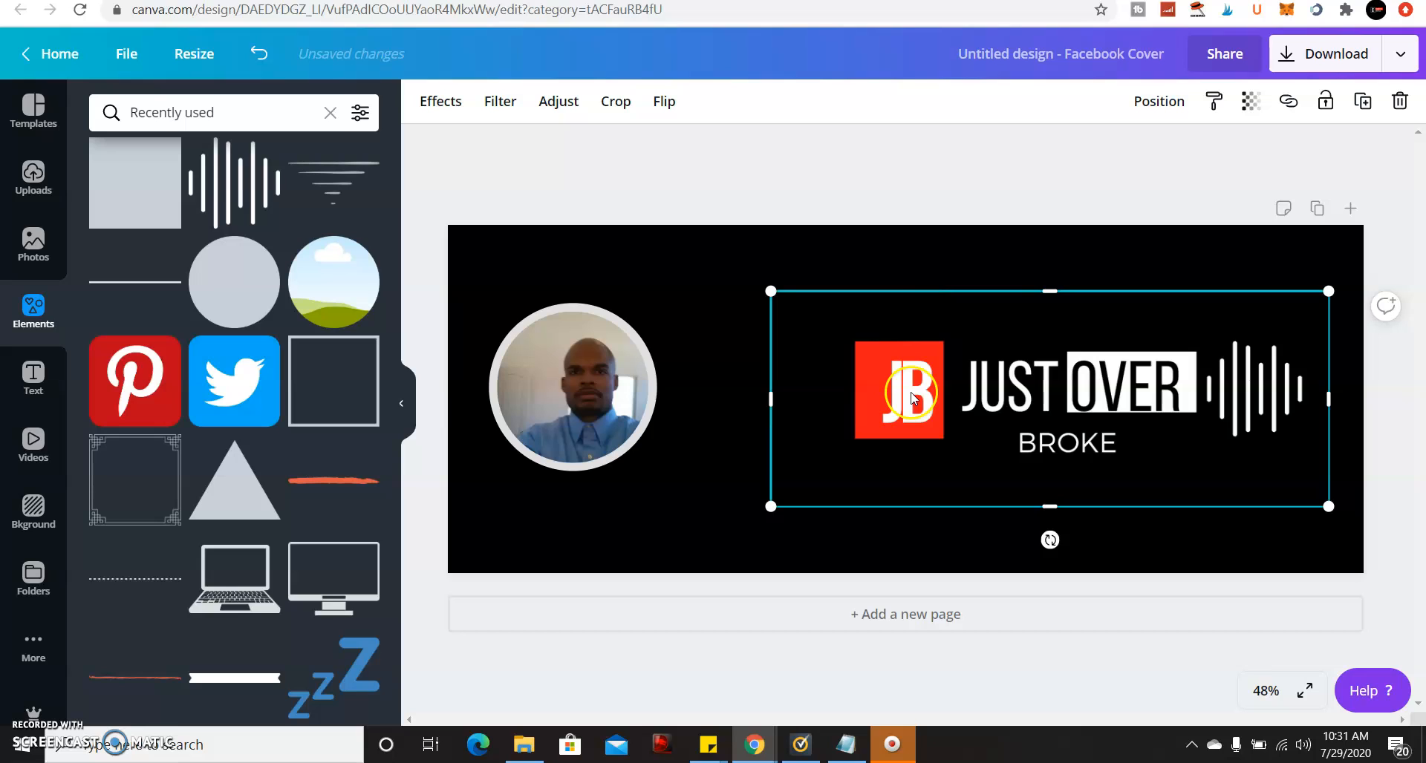
{"action": "left_click_drag", "start_coordinate": [934, 391], "coordinate": [844, 355]}
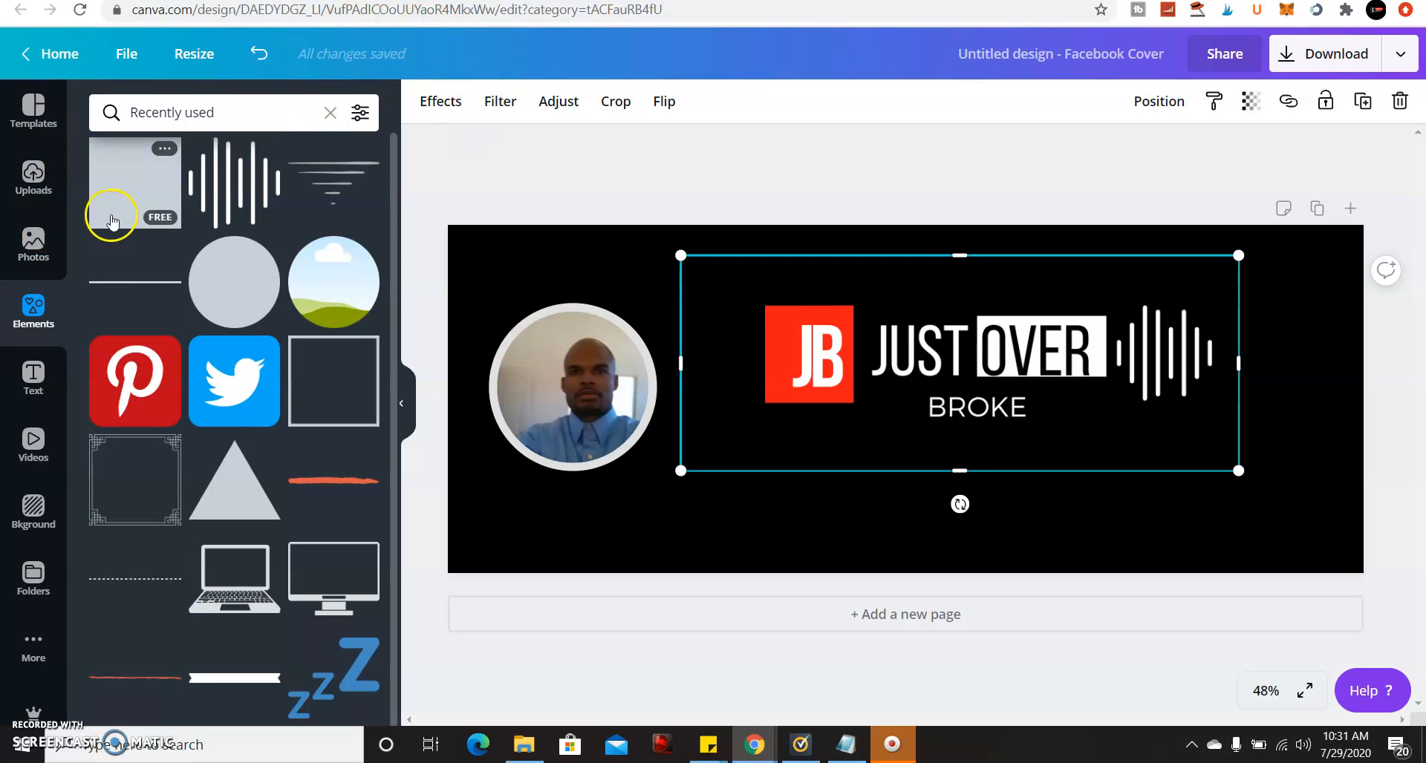
Add a heading text box and centre it below the logo.
{"action": "left_click", "coordinate": [44, 375]}
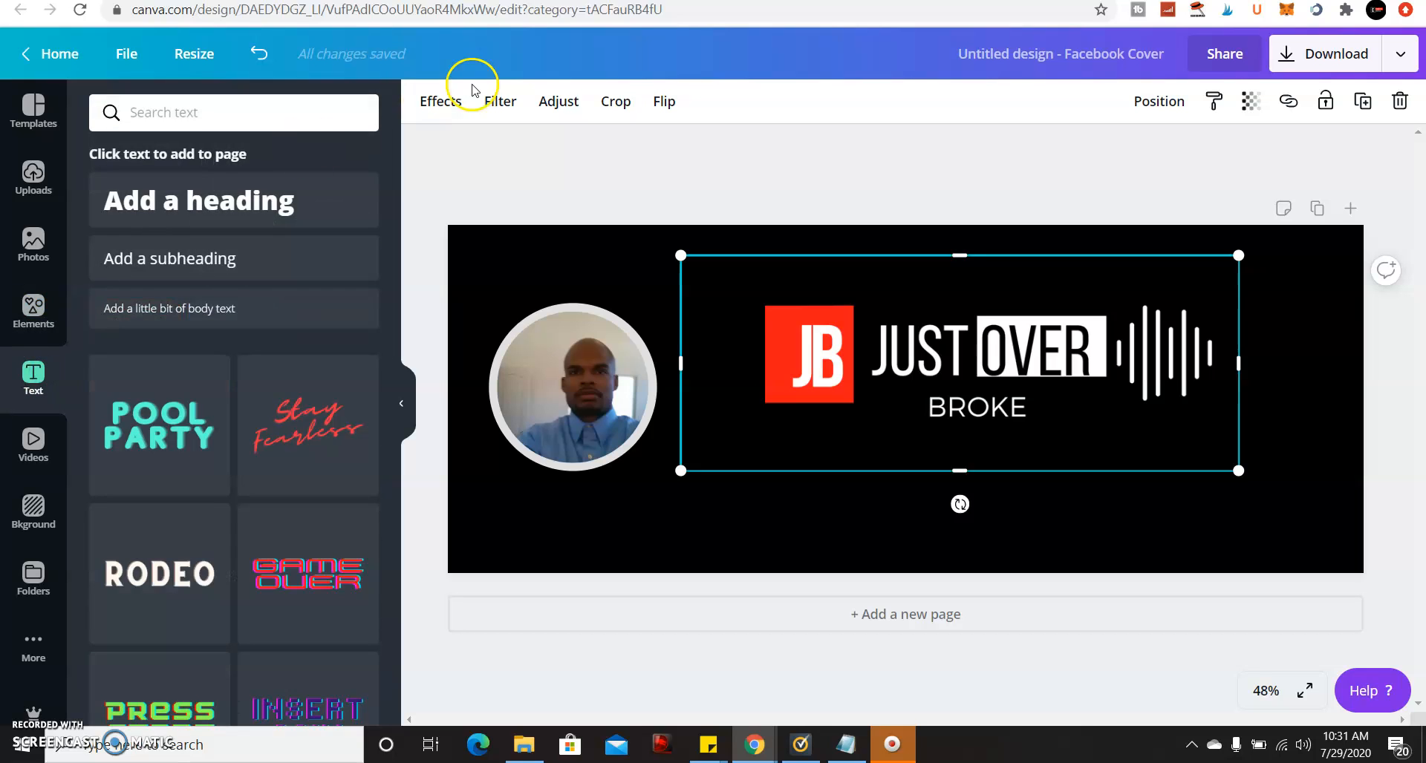
{"action": "left_click", "coordinate": [270, 199]}
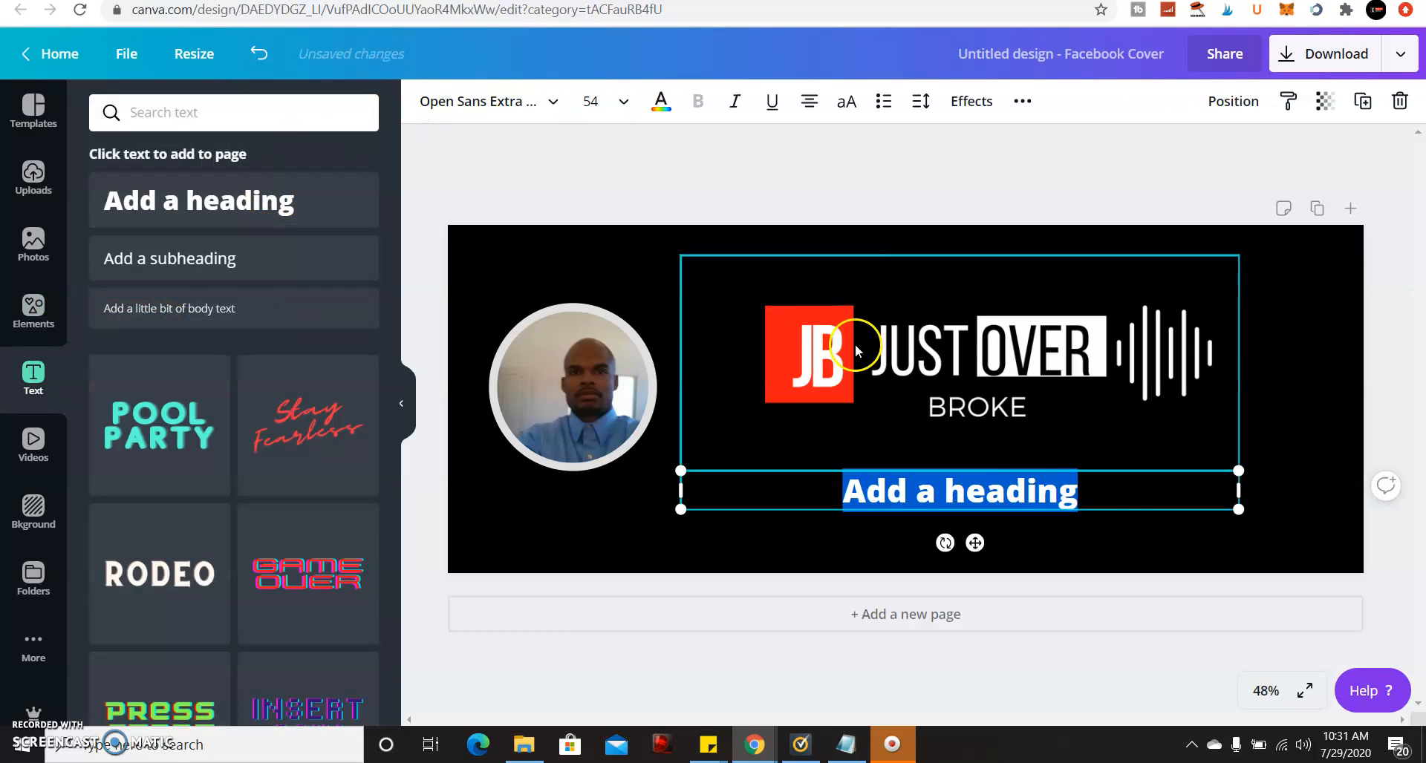
{"action": "left_click_drag", "start_coordinate": [1138, 510], "coordinate": [1130, 512]}
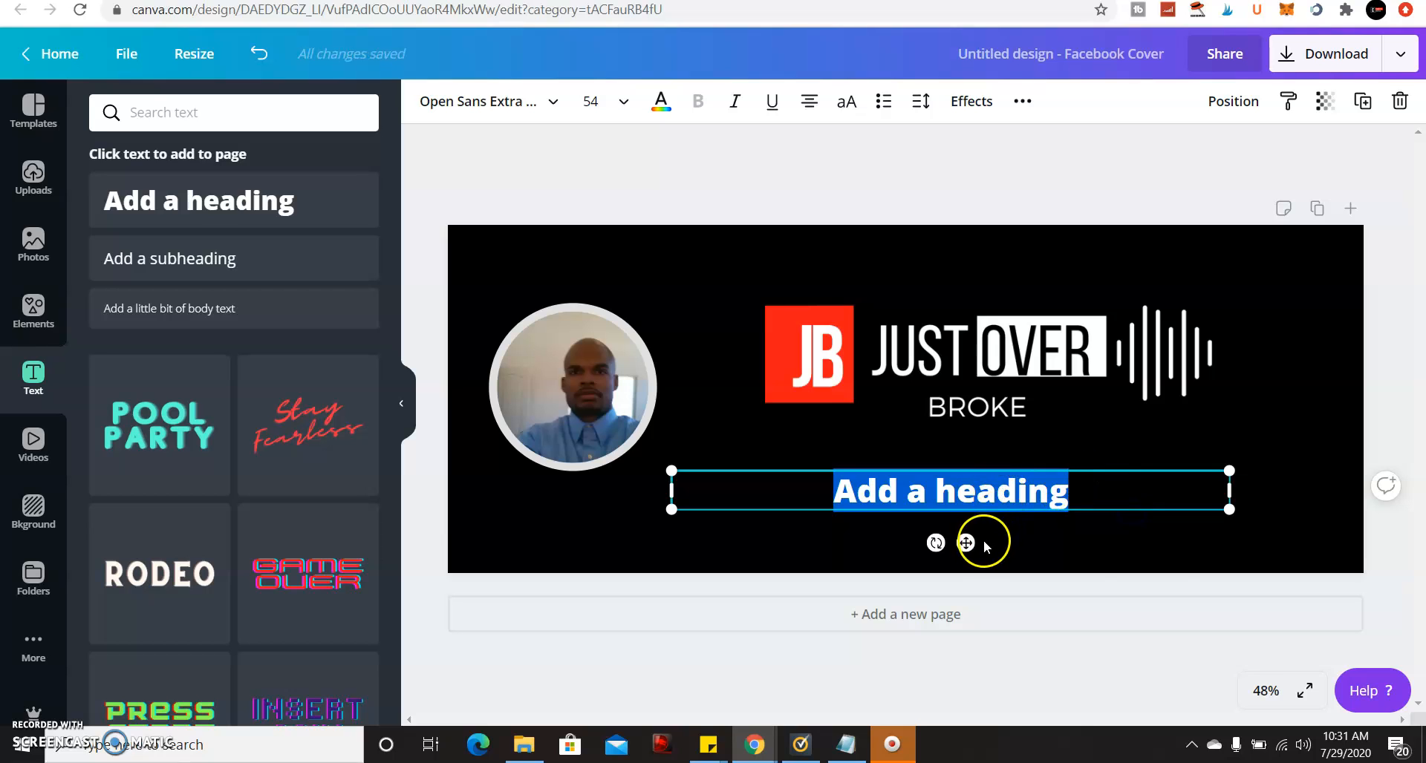
{"action": "left_click_drag", "start_coordinate": [966, 543], "coordinate": [982, 537]}
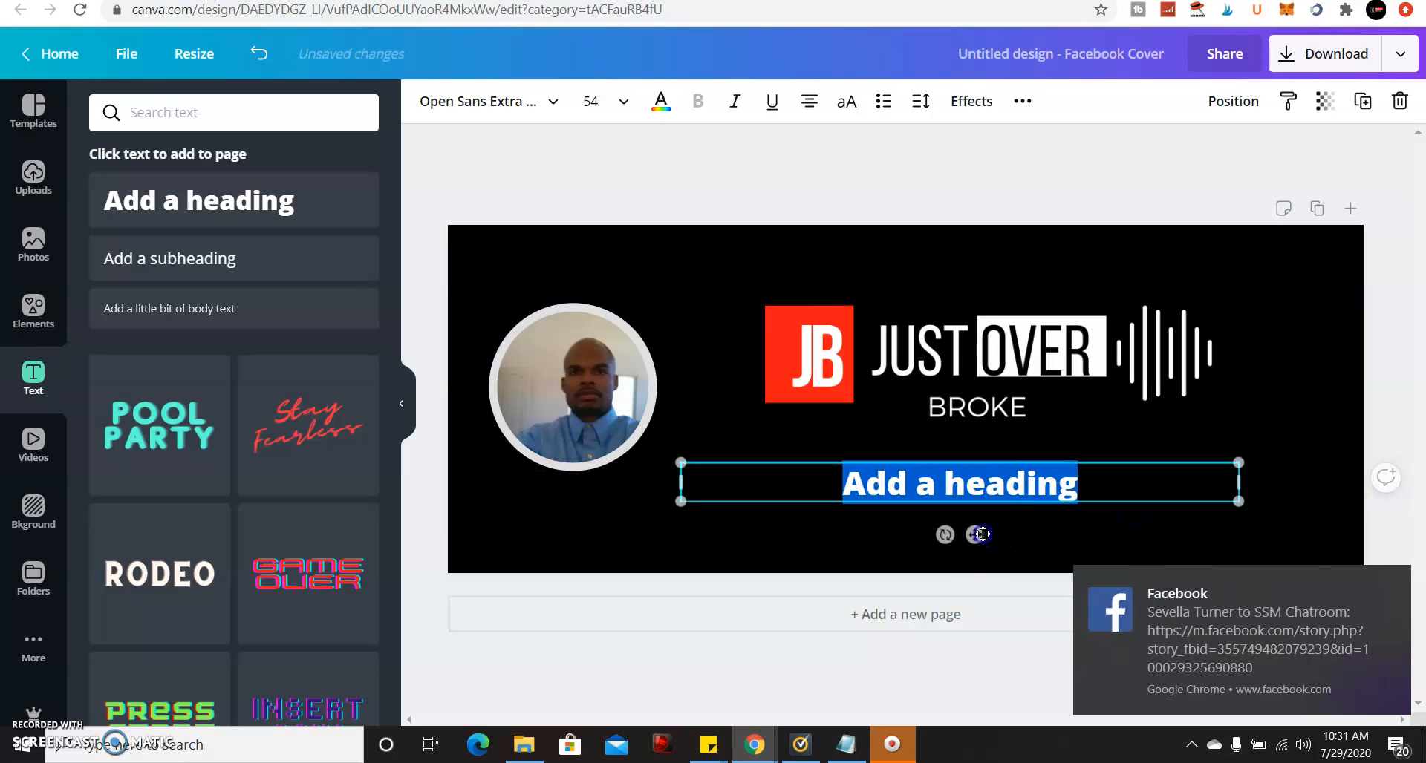
{"action": "left_click", "coordinate": [1393, 586]}
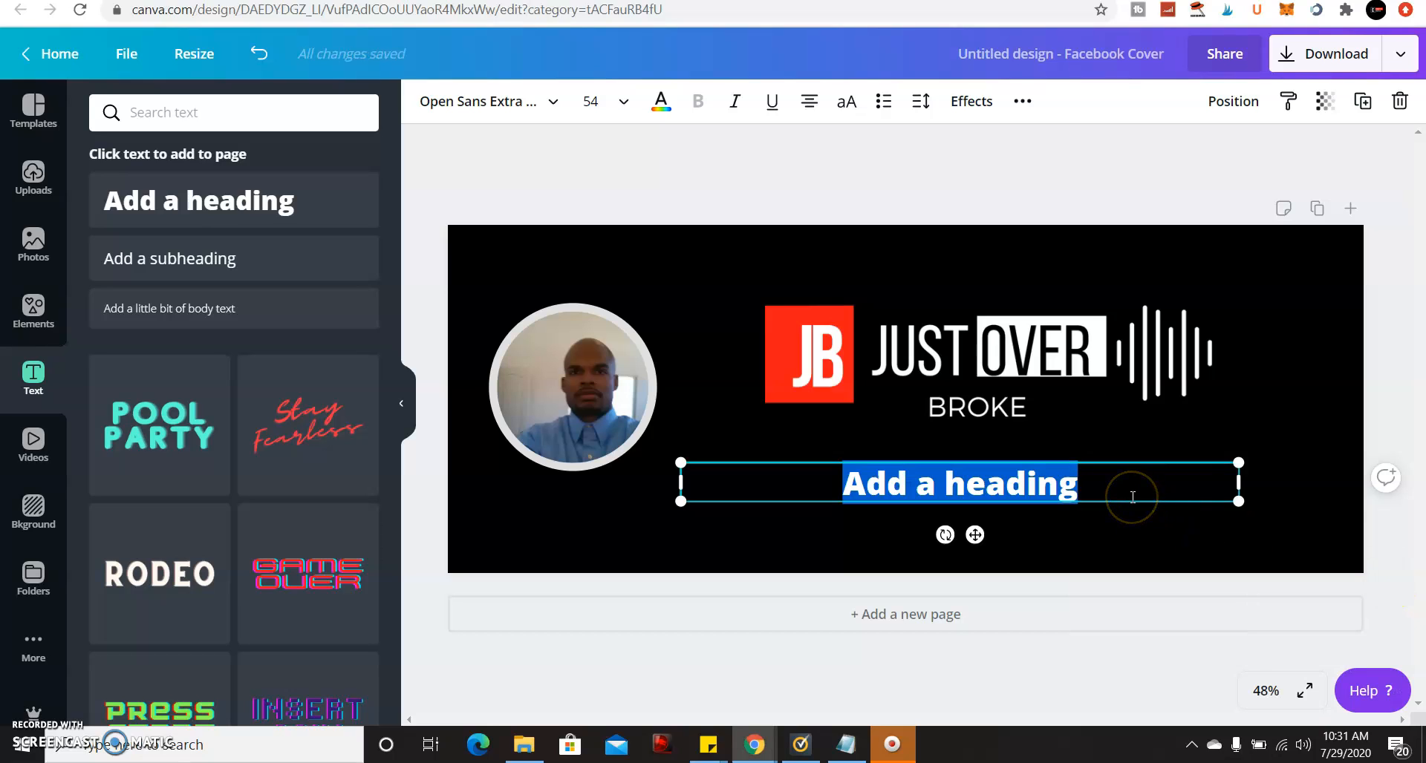
Type the tagline 'Affilate Marketer| entrepreneur|full time Marker', fixing 'entrepreneur' via spellcheck.
{"action": "key", "text": "BackSpace"}
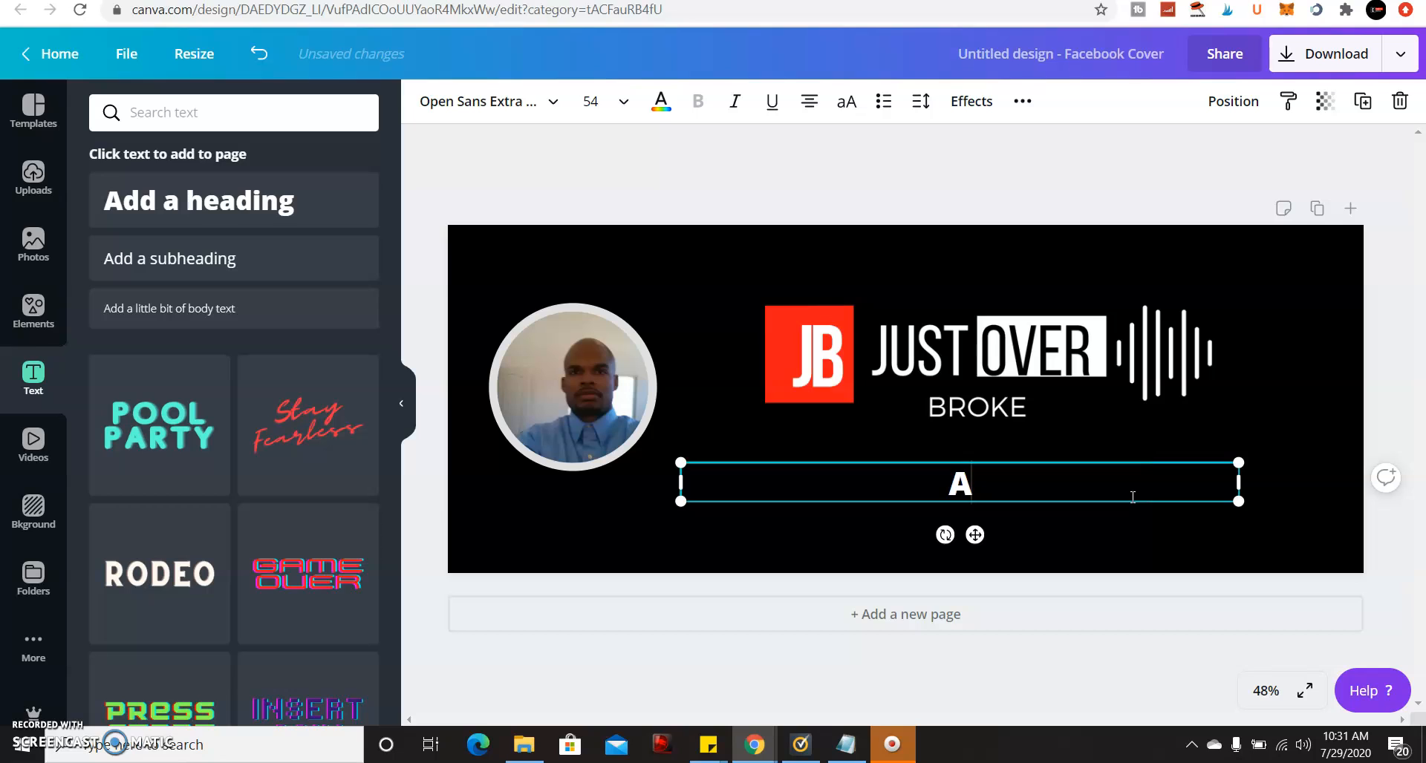
{"action": "type", "text": "Aff"}
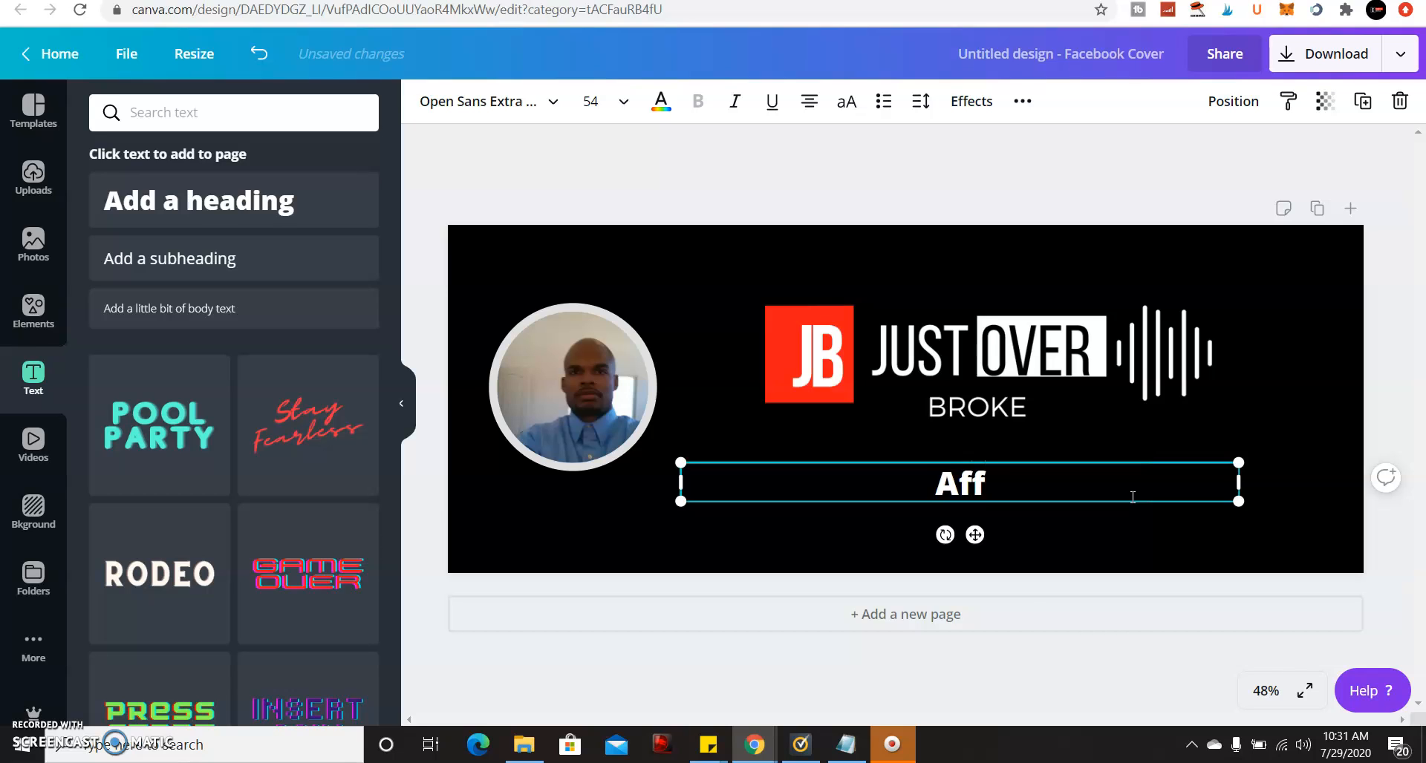
{"action": "type", "text": "ilate"}
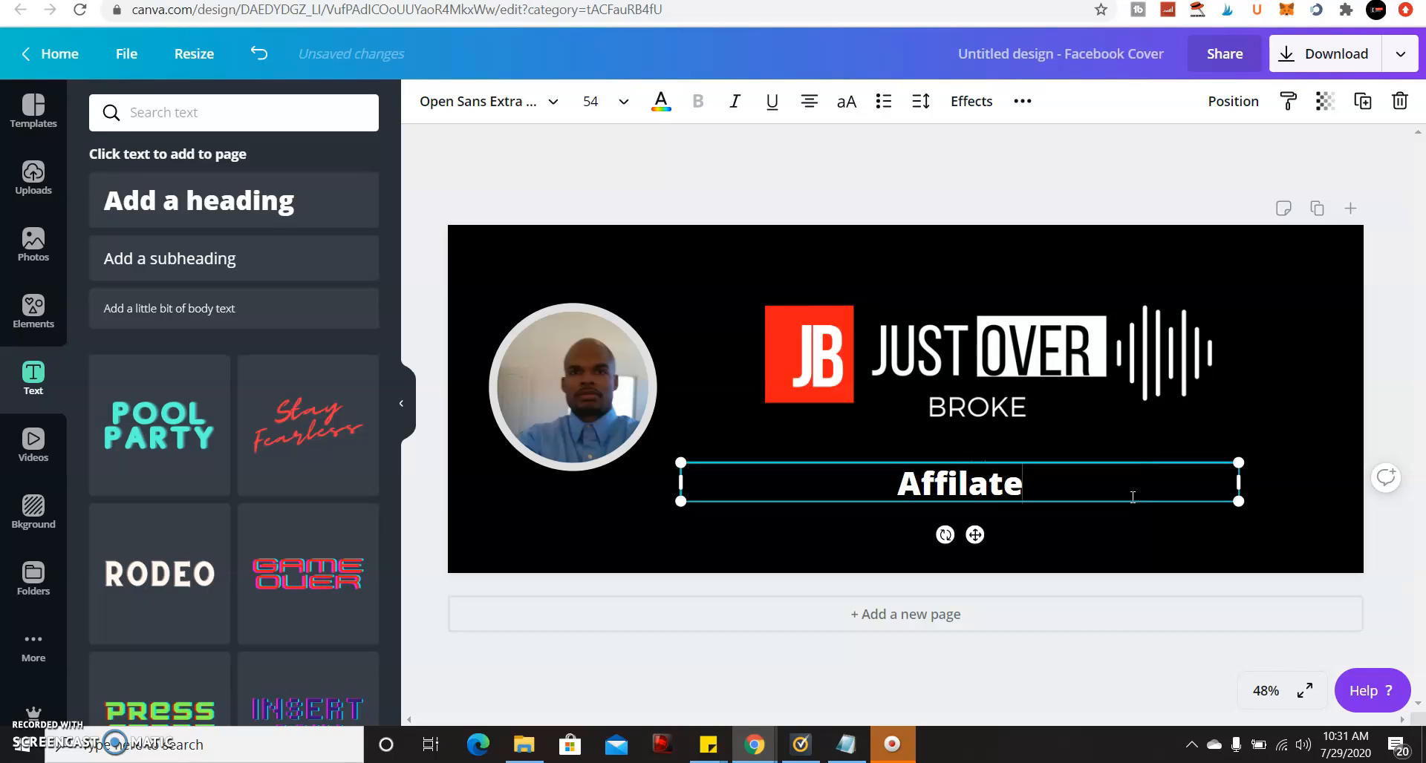
{"action": "type", "text": " Marketer"}
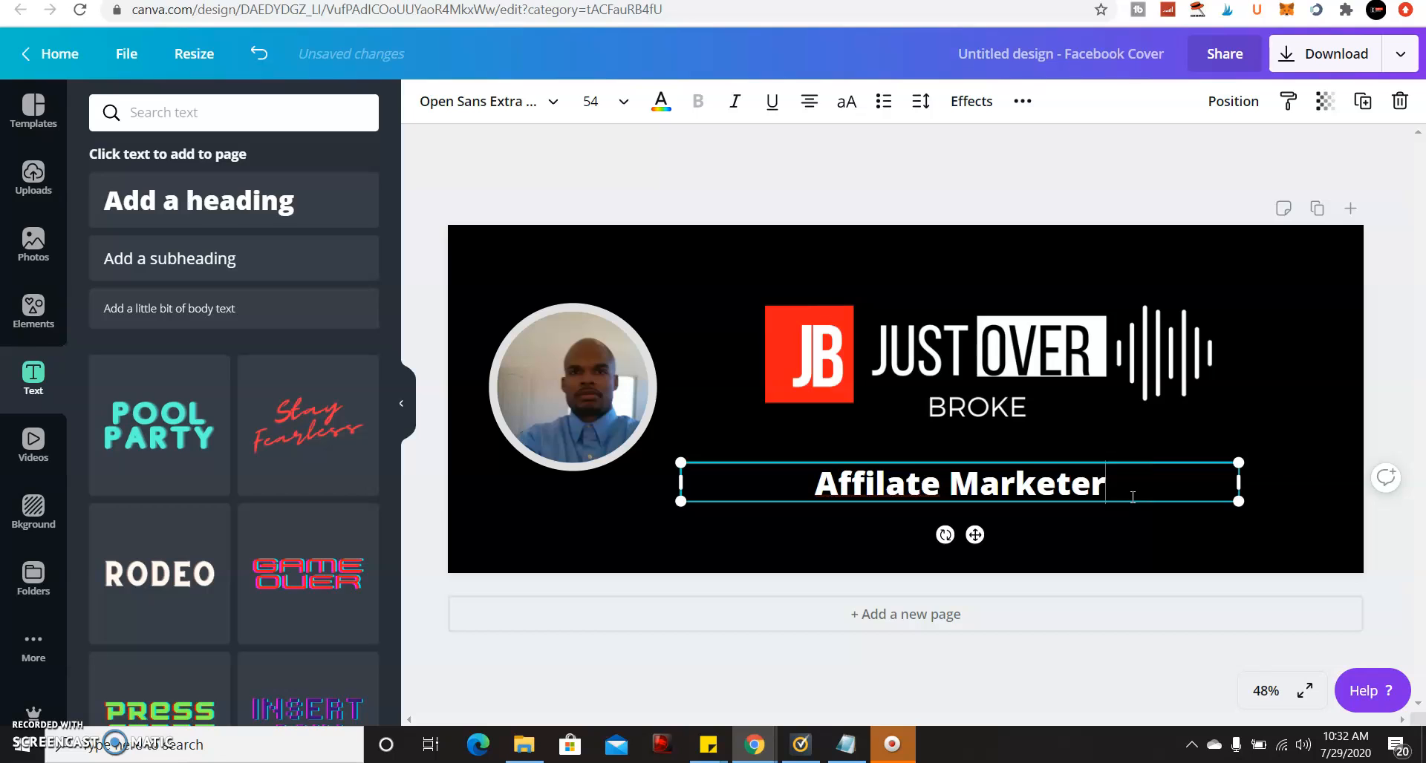
{"action": "type", "text": "|"}
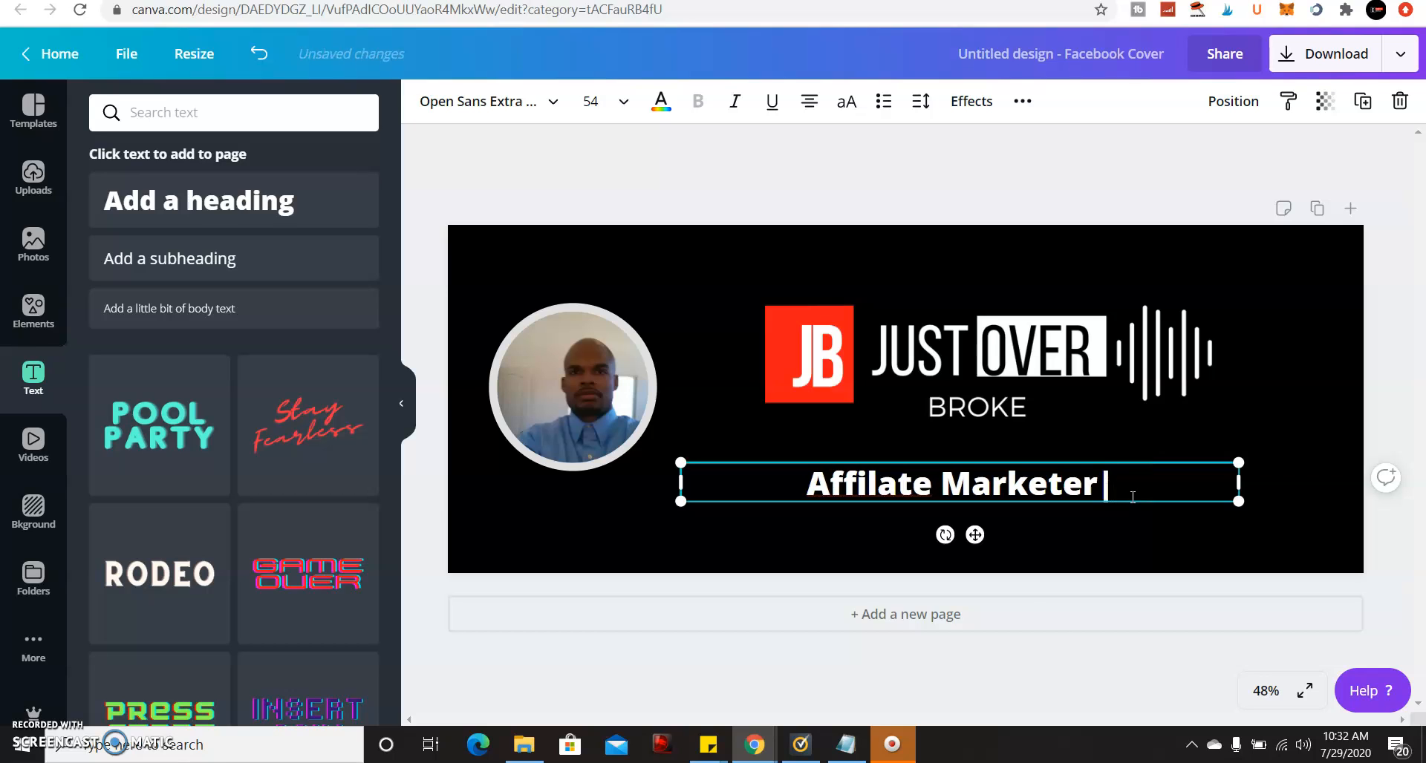
{"action": "type", "text": " enterprenpur"}
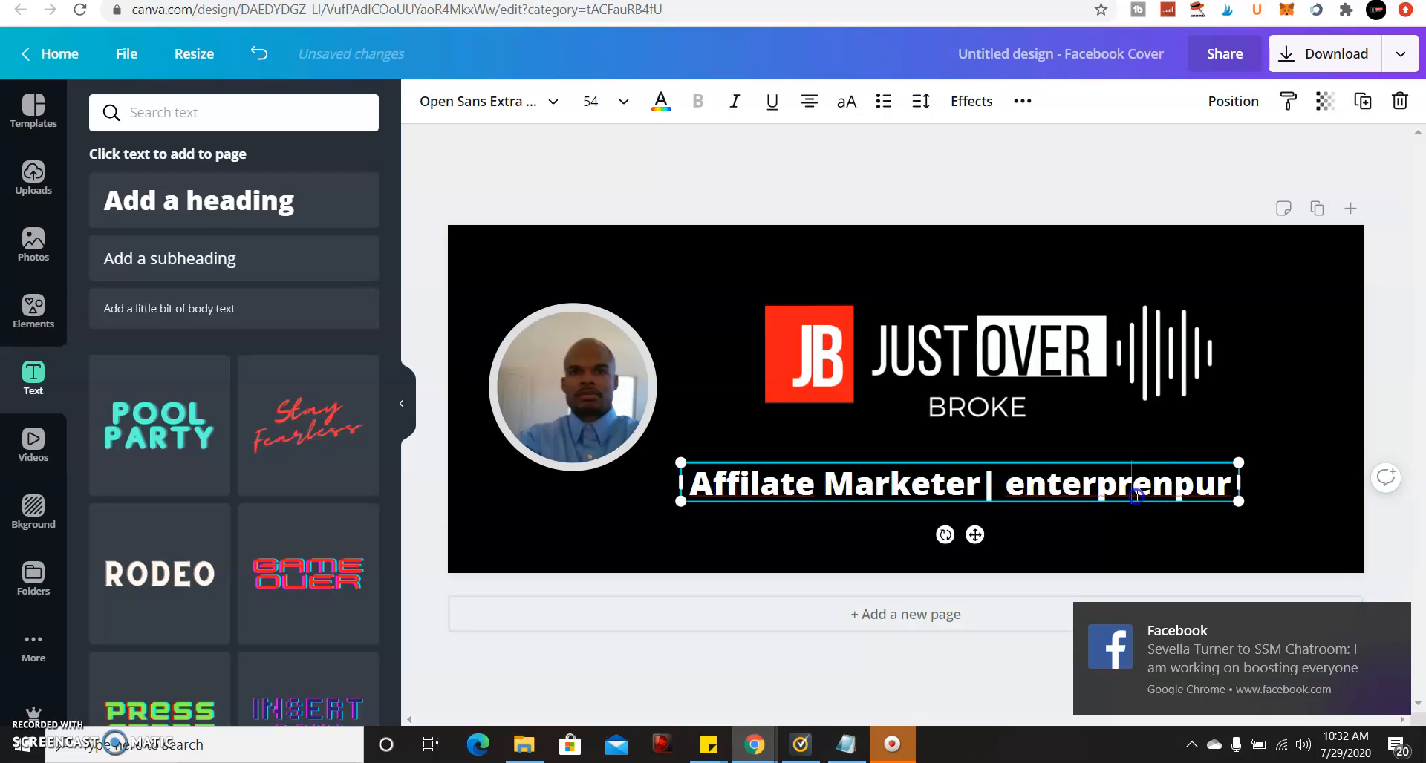
{"action": "right_click", "coordinate": [1136, 486]}
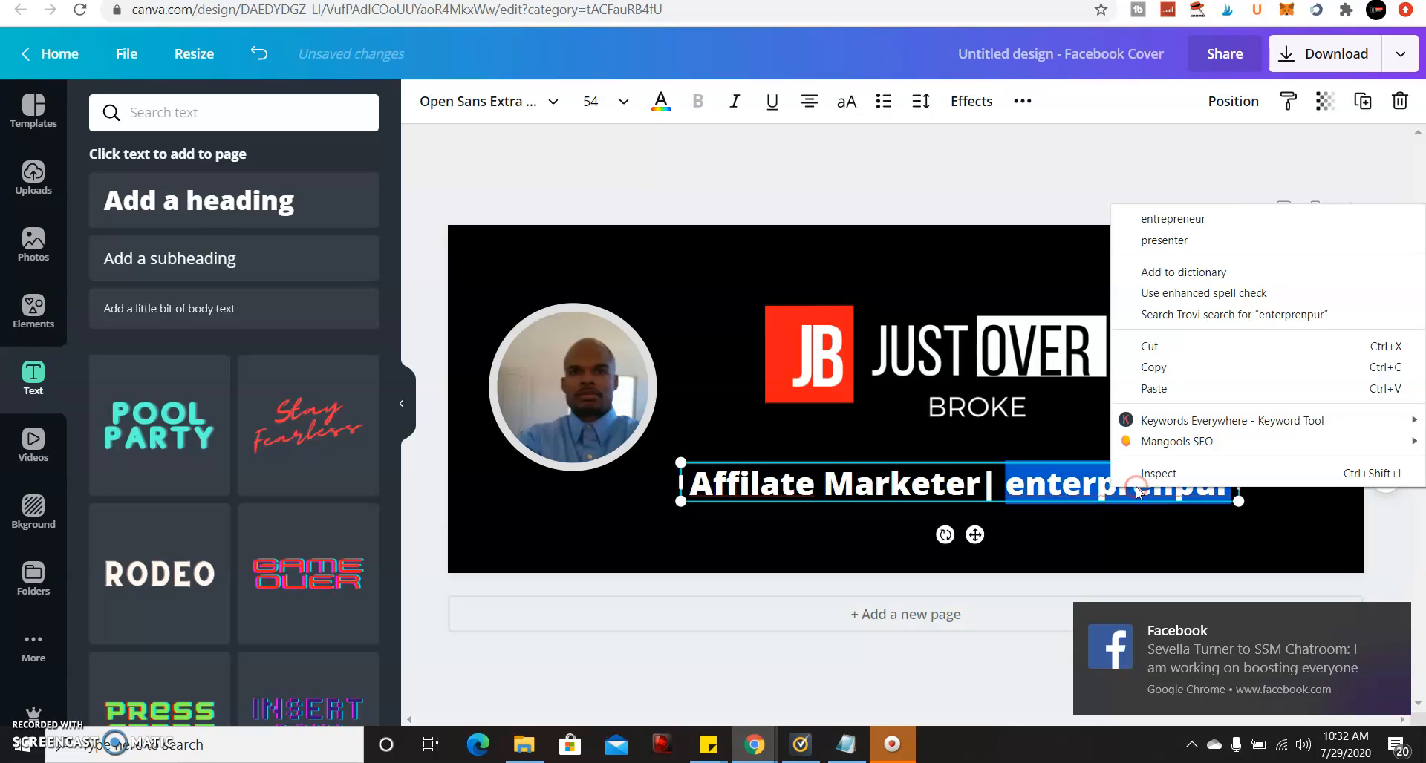
{"action": "left_click", "coordinate": [1225, 213]}
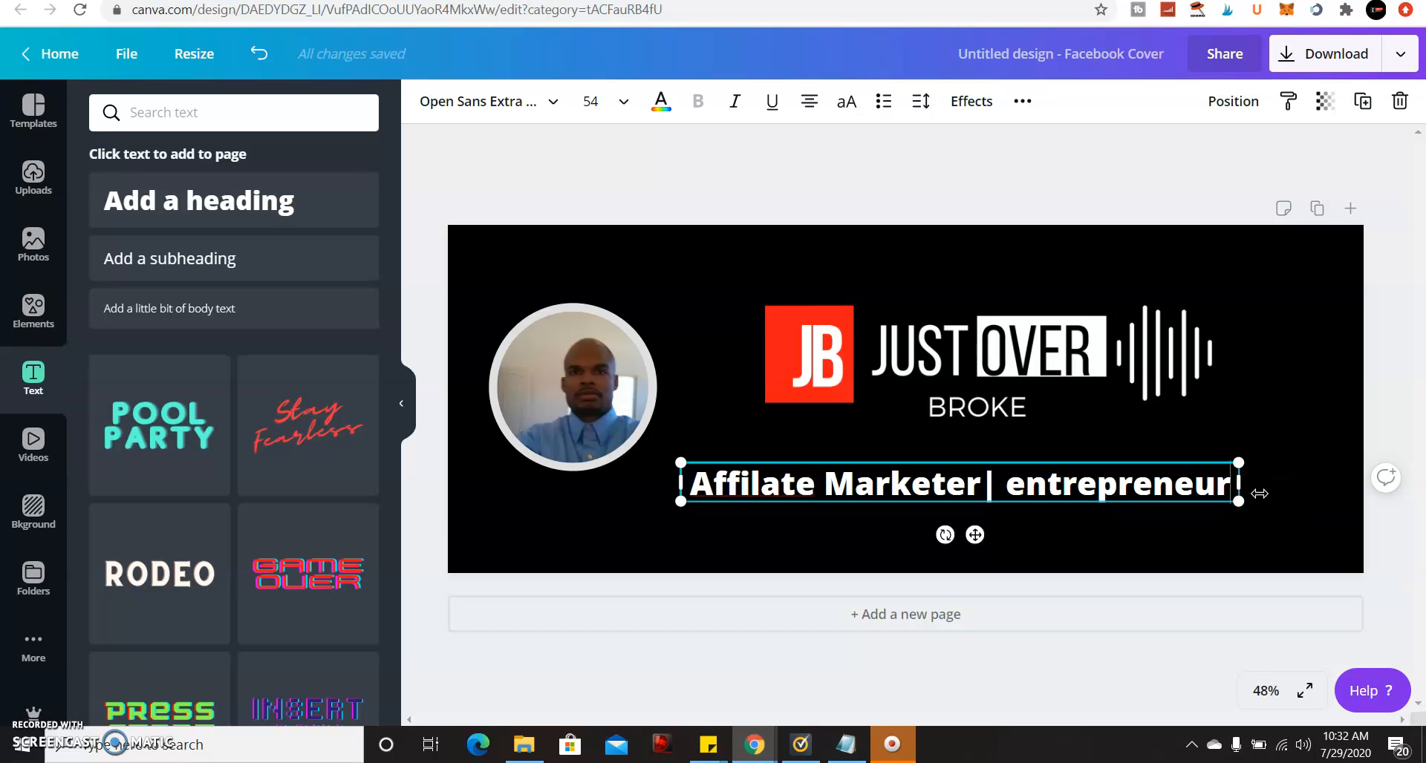
{"action": "type", "text": "\\"}
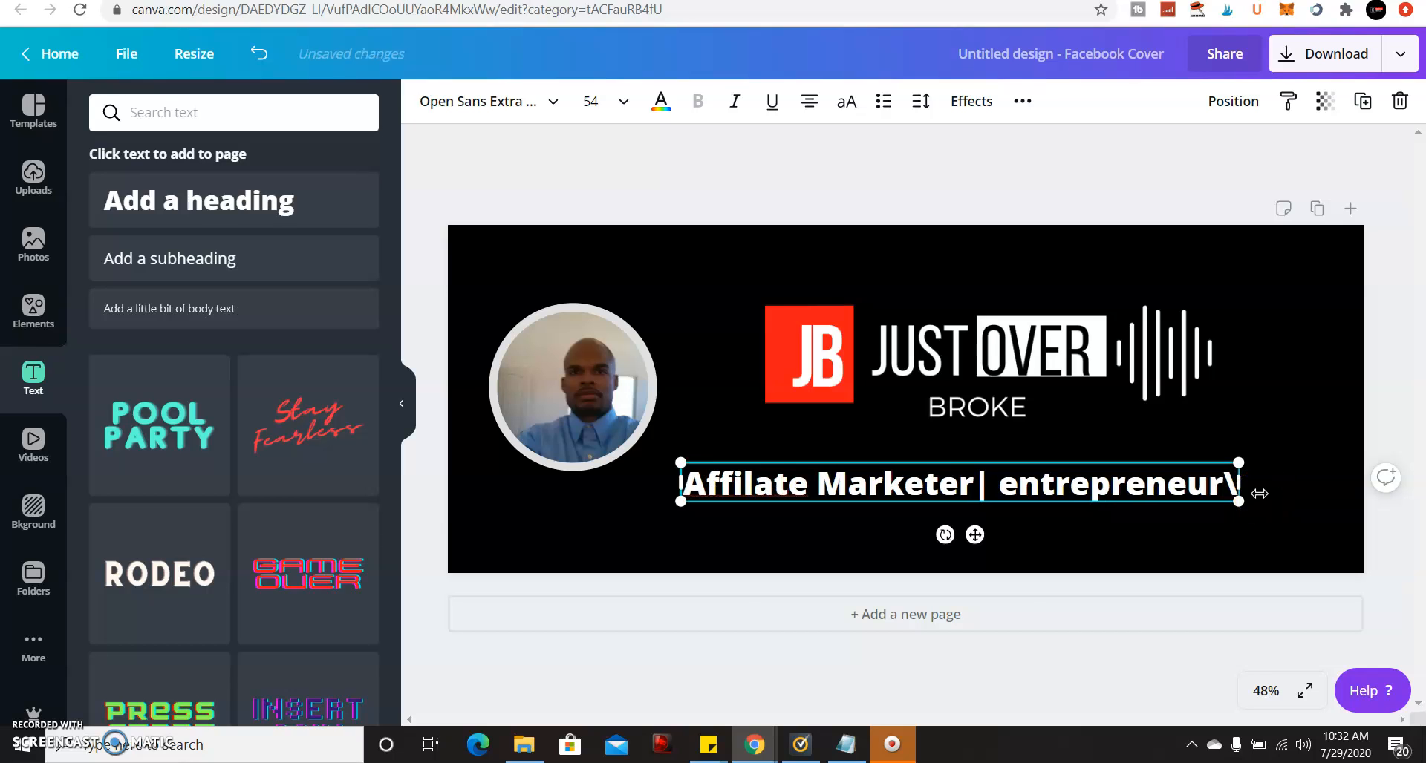
{"action": "key", "text": "BackSpace"}
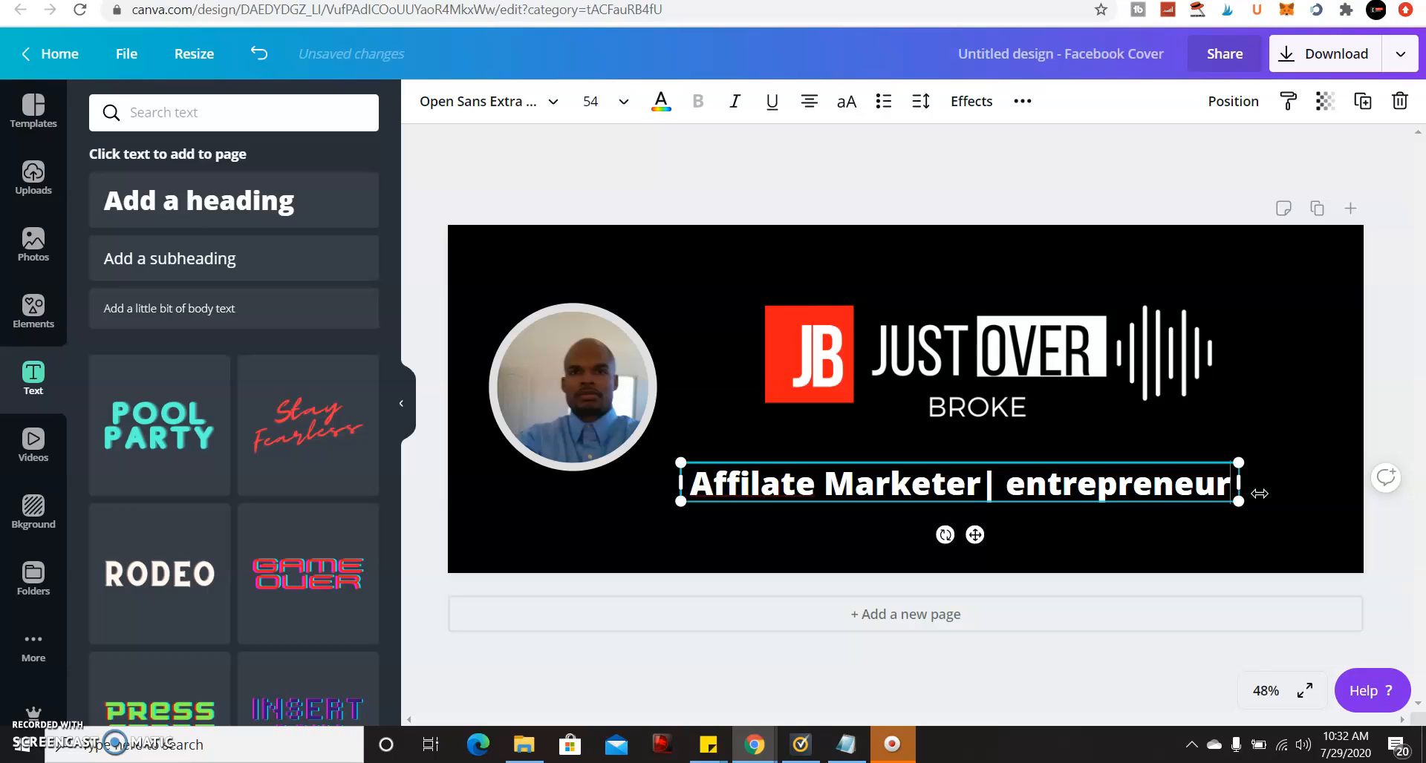
{"action": "type", "text": "|"}
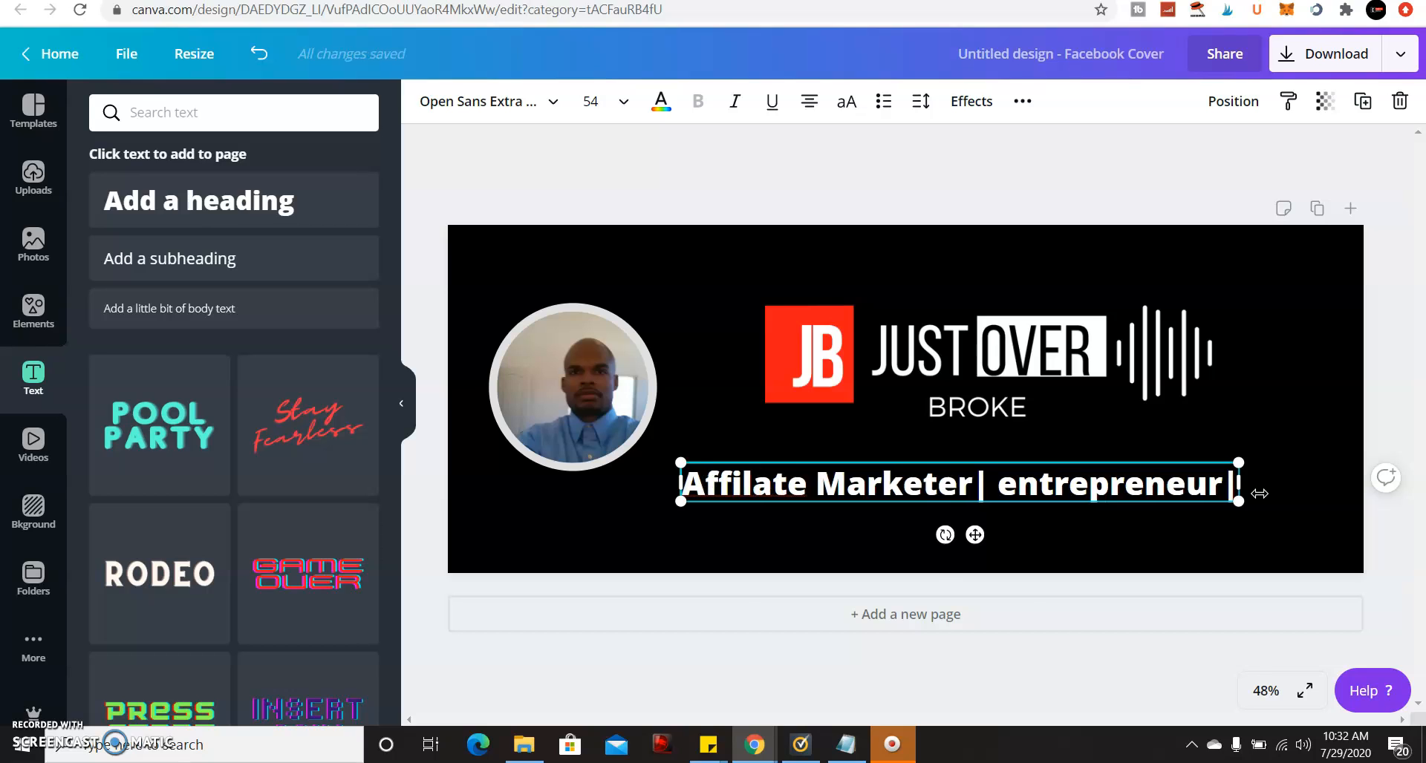
{"action": "type", "text": "fulltime"}
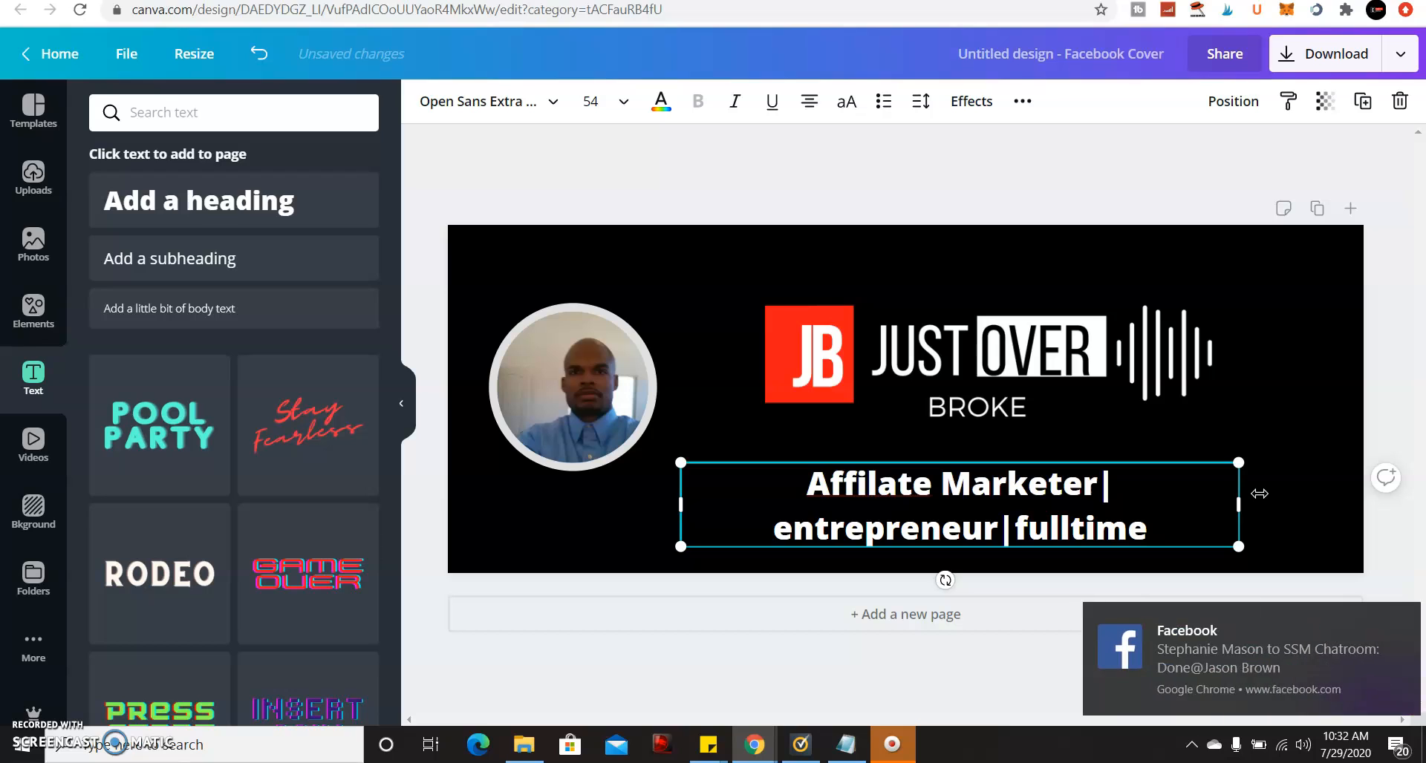
{"action": "key", "text": "BackSpace"}
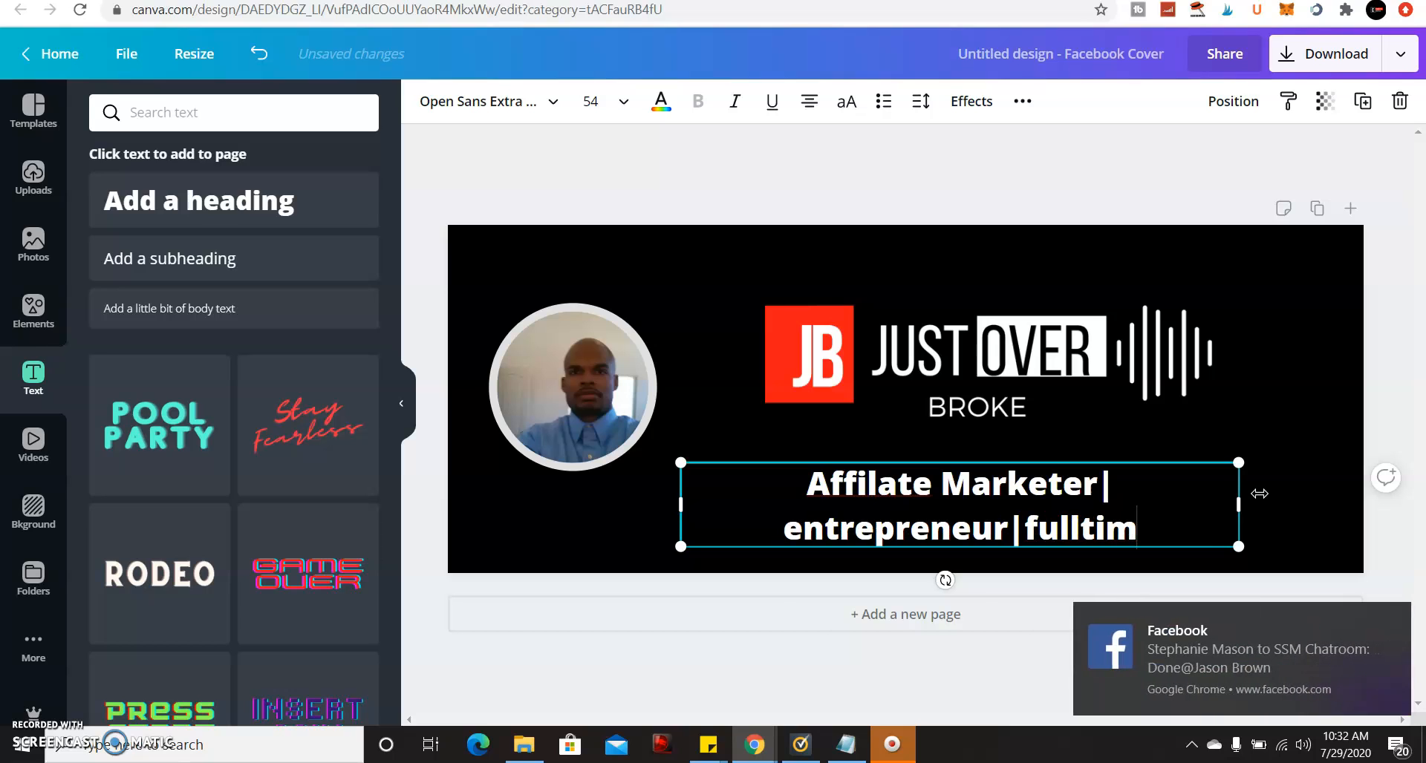
{"action": "type", "text": "e"}
{"action": "key", "text": "BackSpace"}
{"action": "key", "text": "BackSpace"}
{"action": "key", "text": "BackSpace"}
{"action": "key", "text": "BackSpace"}
{"action": "type", "text": "t"}
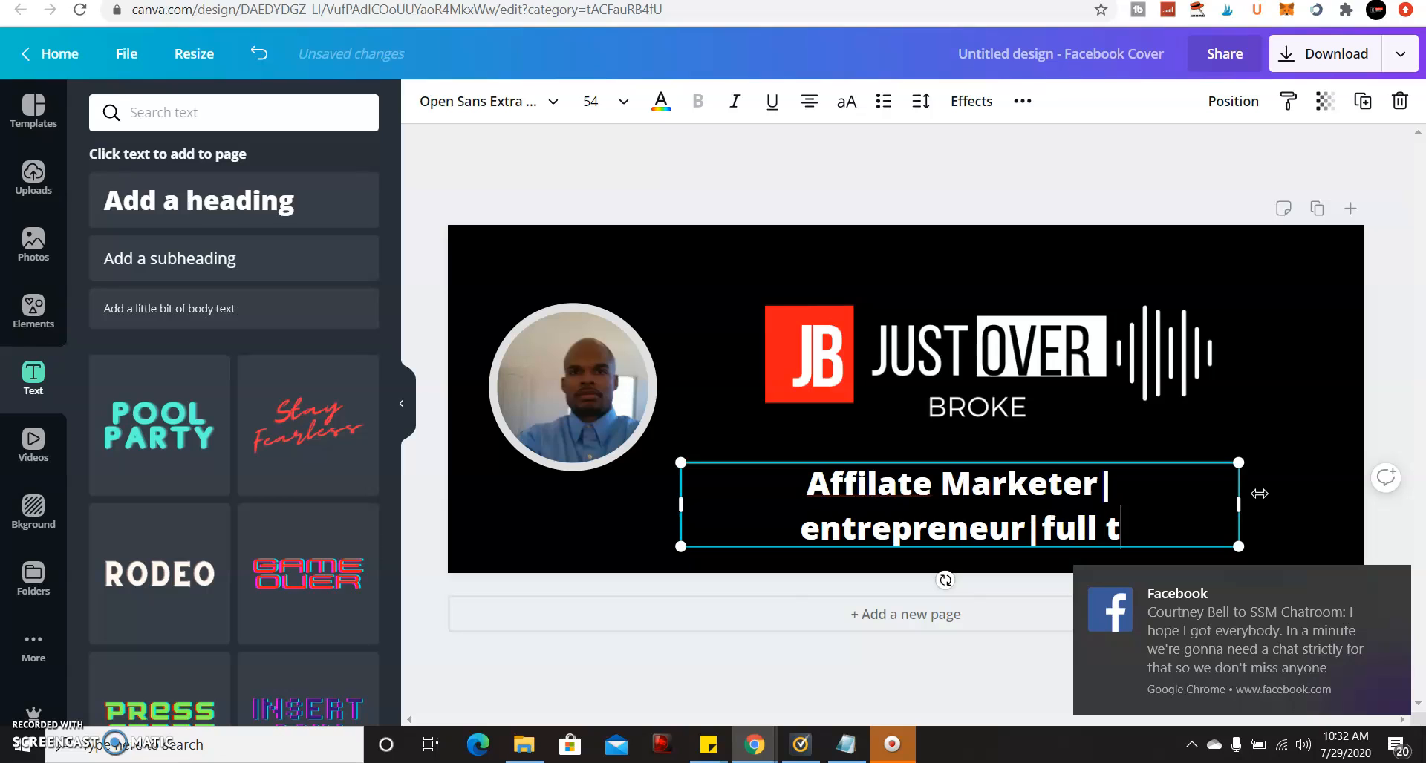
{"action": "type", "text": "ime M"}
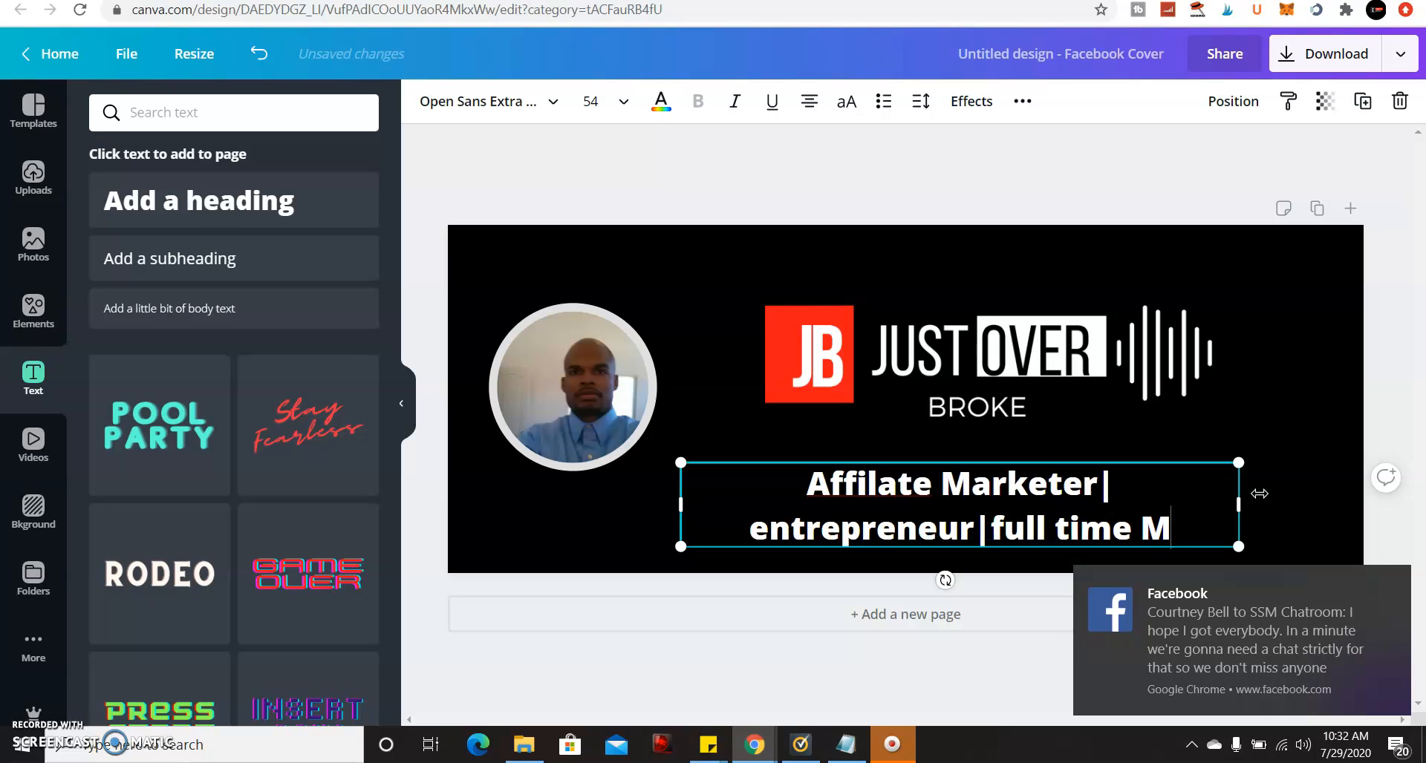
{"action": "type", "text": "arker"}
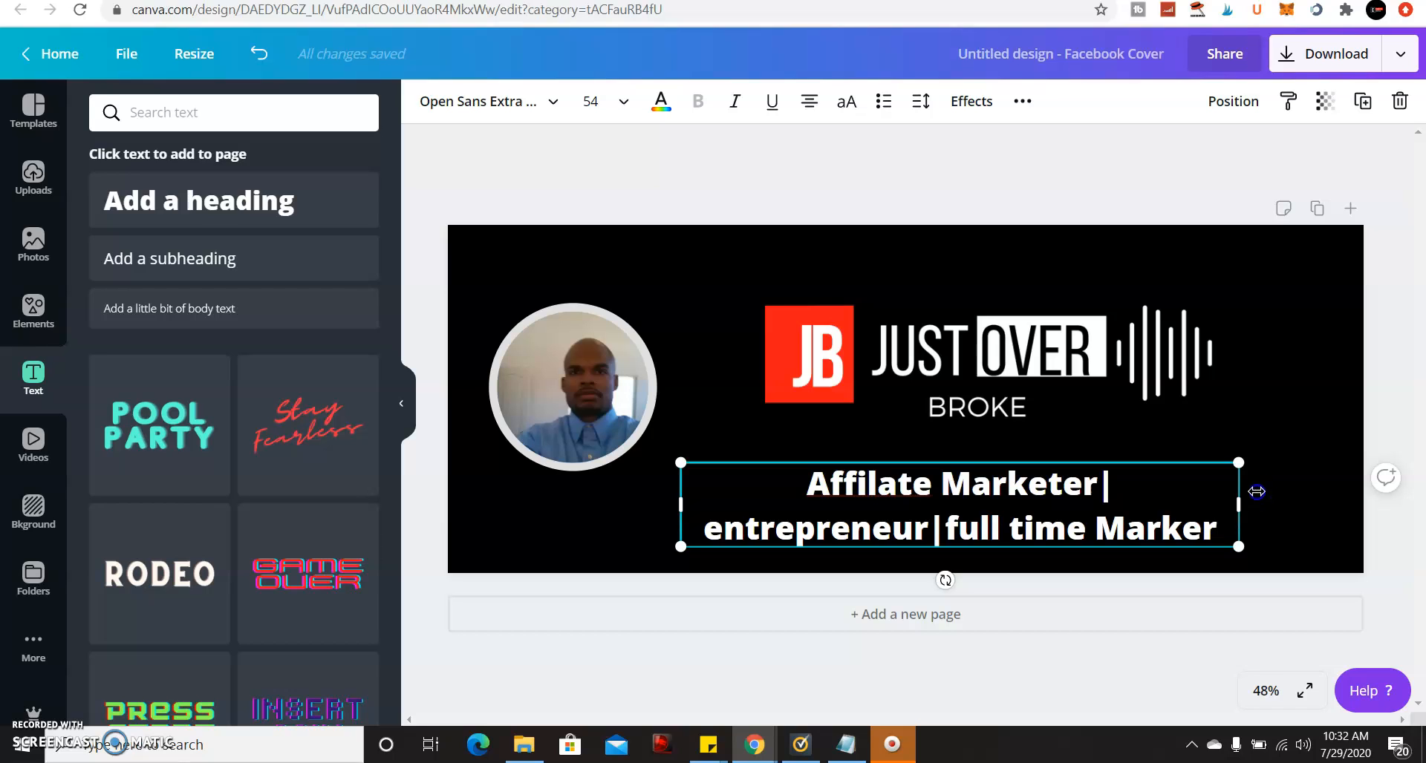
Correct the misspelled 'Affilate' to 'Affiliate' using the spelling suggestion.
{"action": "mouse_move", "coordinate": [1224, 527]}
{"action": "left_mouse_down"}
{"action": "mouse_move", "coordinate": [1066, 531]}
{"action": "mouse_move", "coordinate": [822, 477]}
{"action": "mouse_move", "coordinate": [923, 493]}
{"action": "left_mouse_up"}
{"action": "left_click", "coordinate": [878, 488]}
{"action": "right_click", "coordinate": [879, 488]}
{"action": "left_click", "coordinate": [918, 221]}
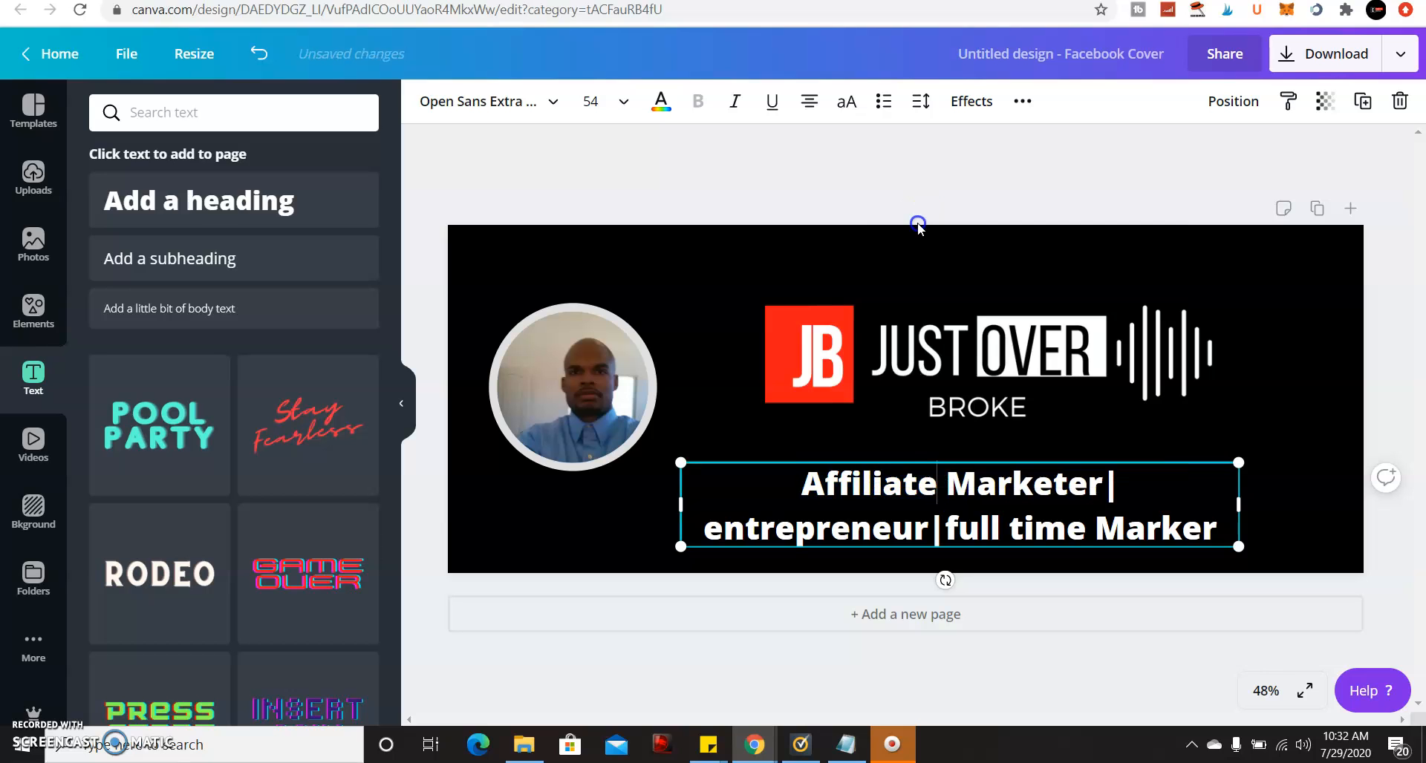
{"action": "left_click", "coordinate": [891, 480]}
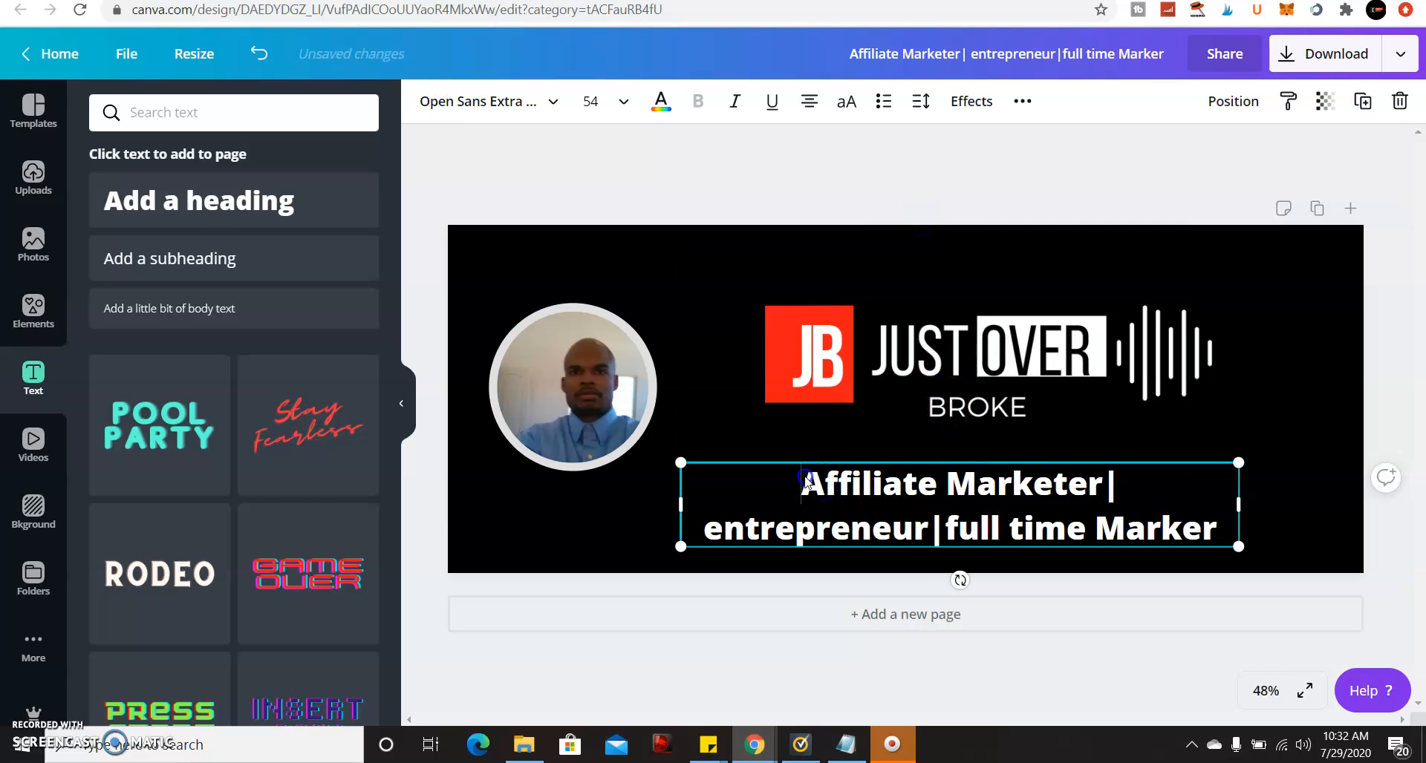
Set the tagline to Bebas Neue at size 28 and nudge it up beneath BROKE.
{"action": "left_click_drag", "start_coordinate": [805, 476], "coordinate": [1234, 535]}
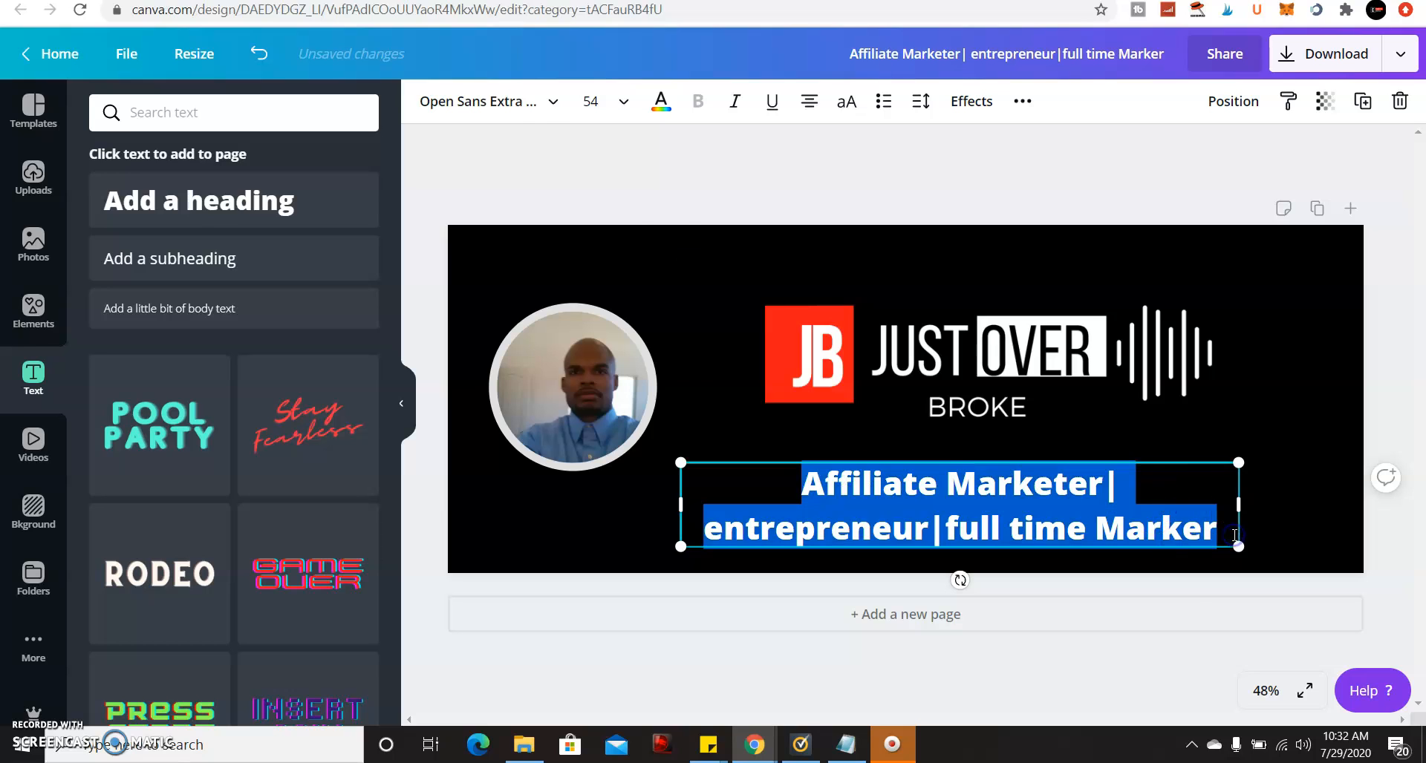
{"action": "left_click", "coordinate": [553, 106]}
{"action": "left_click", "coordinate": [238, 227]}
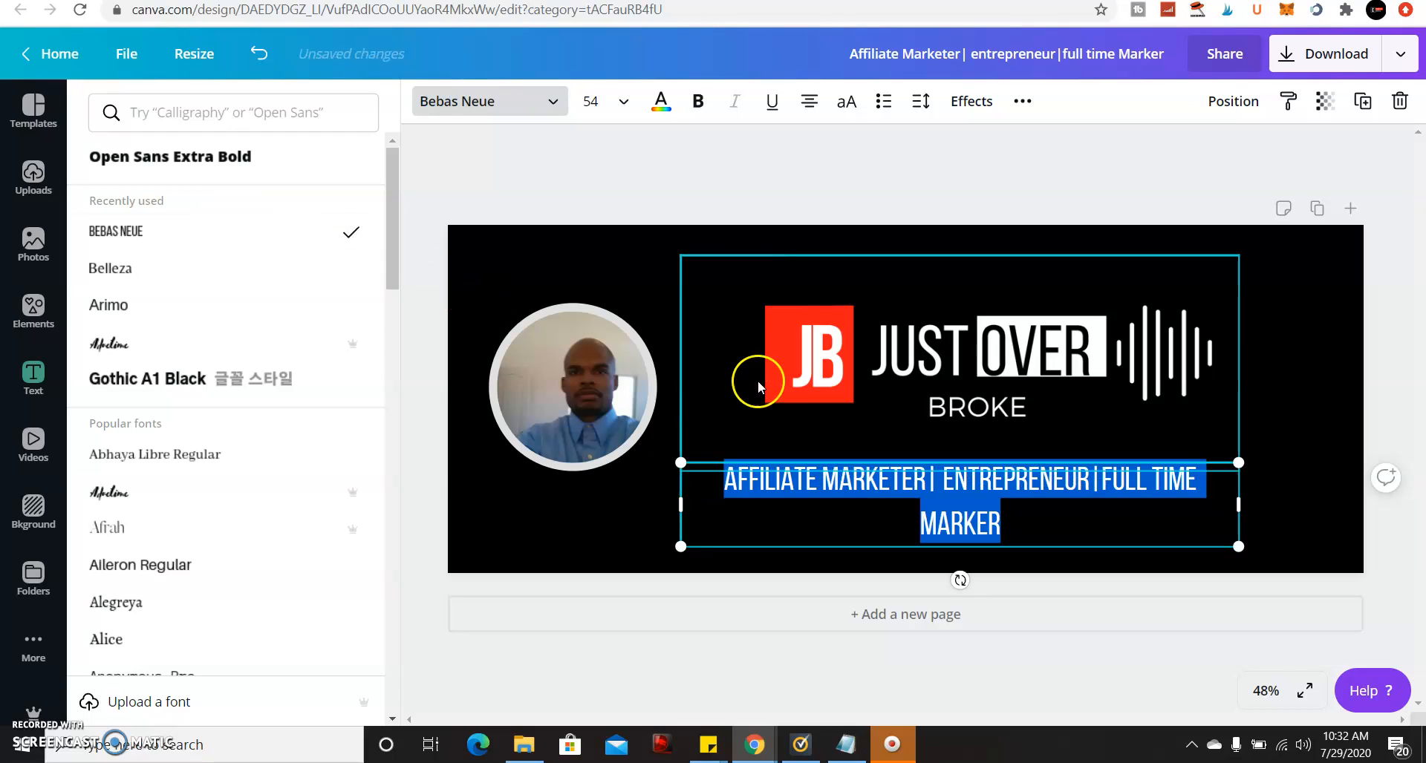
{"action": "left_click", "coordinate": [623, 103]}
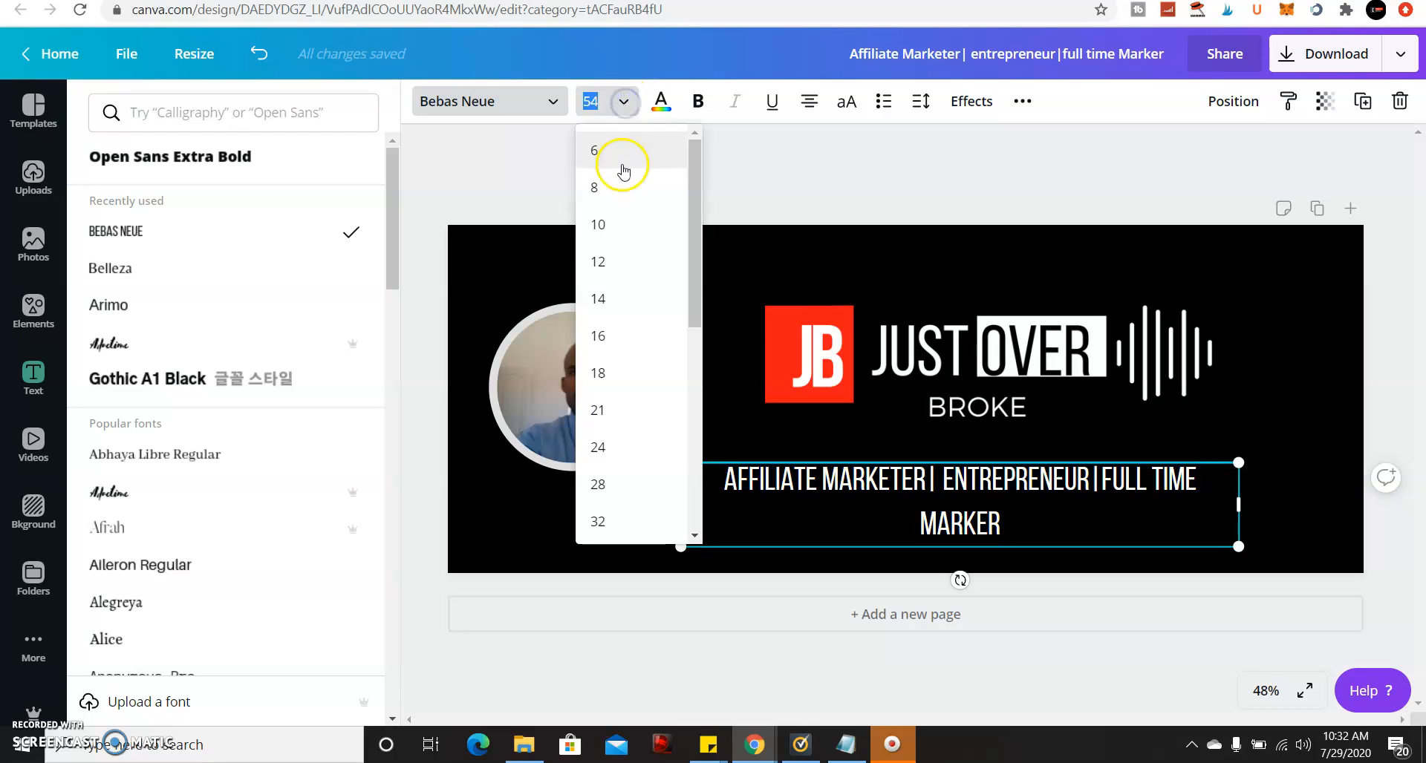
{"action": "left_click", "coordinate": [654, 440]}
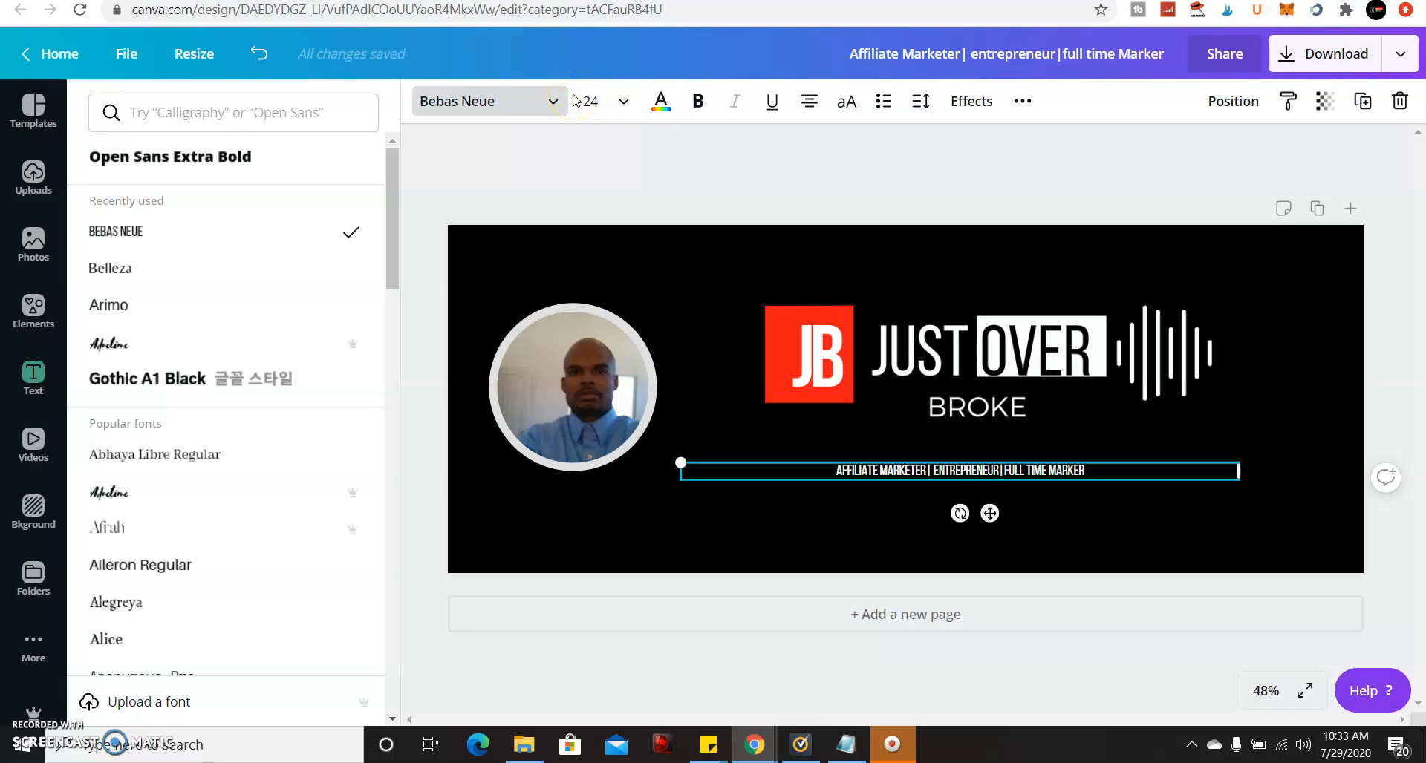
{"action": "left_click", "coordinate": [555, 101]}
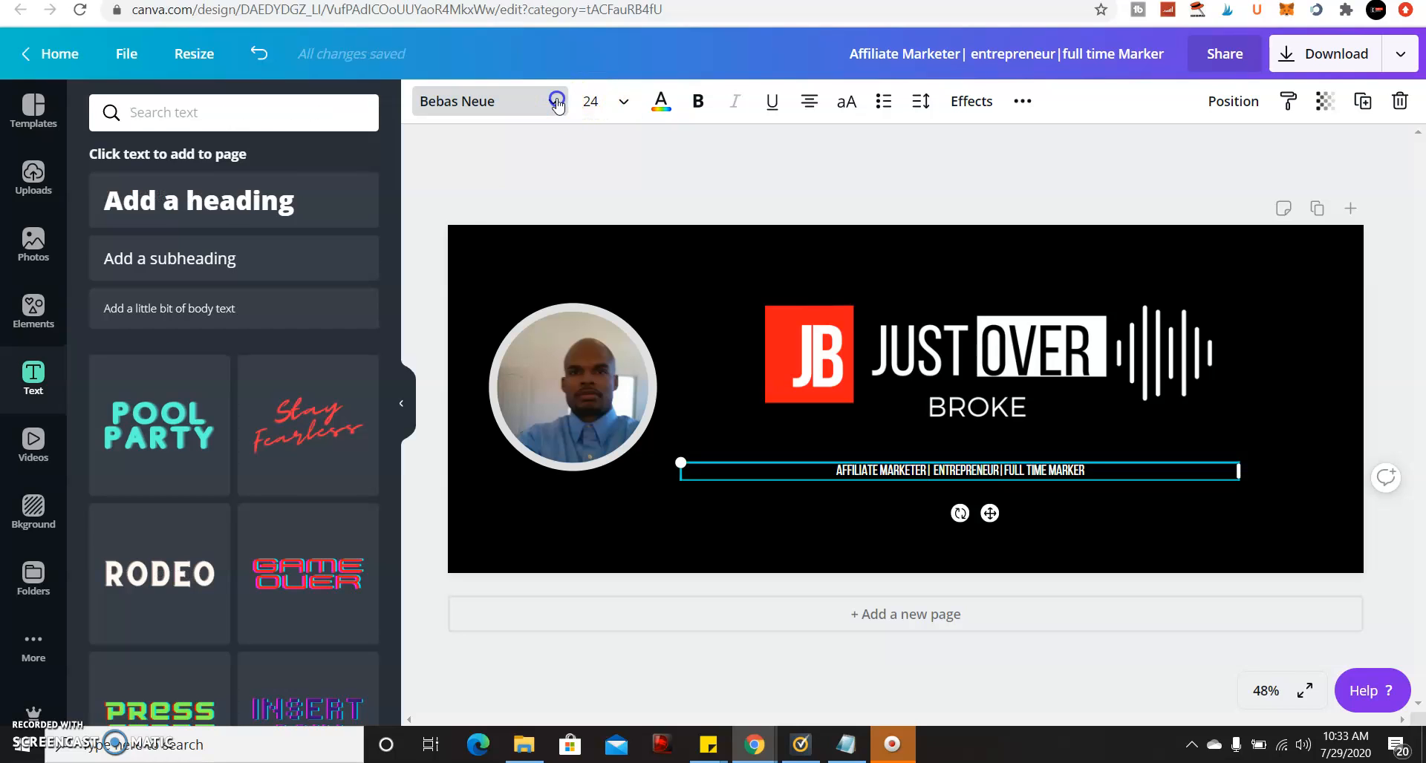
{"action": "left_click", "coordinate": [556, 104]}
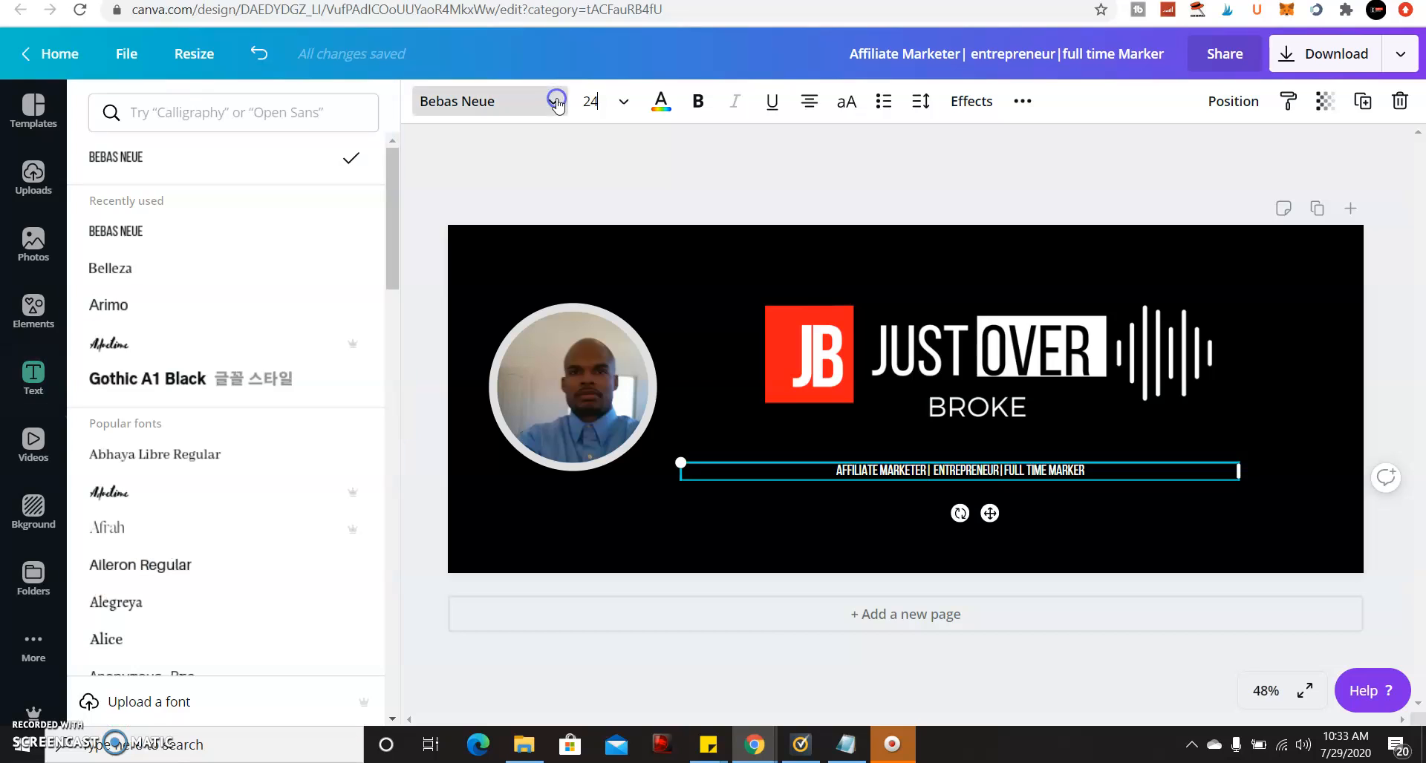
{"action": "left_click", "coordinate": [623, 101]}
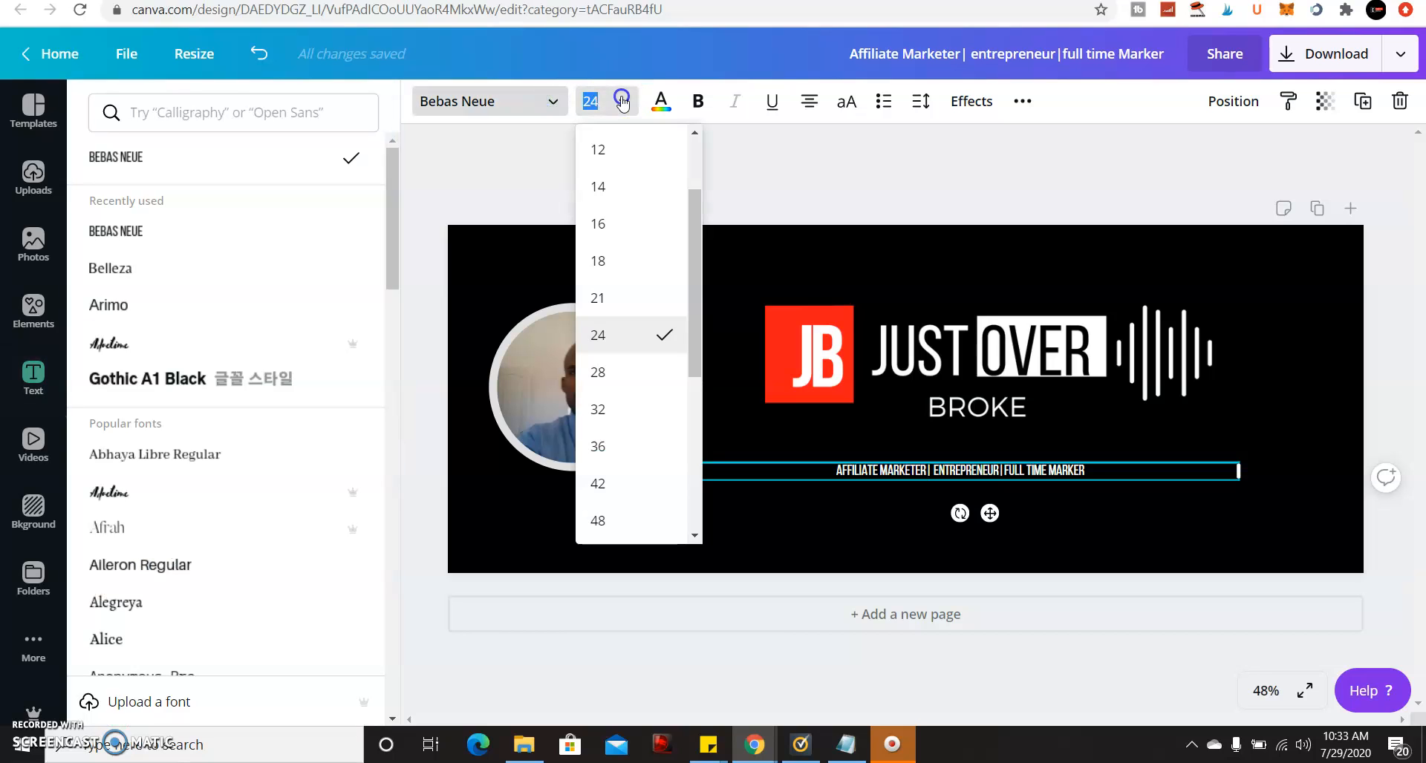
{"action": "left_click", "coordinate": [660, 371]}
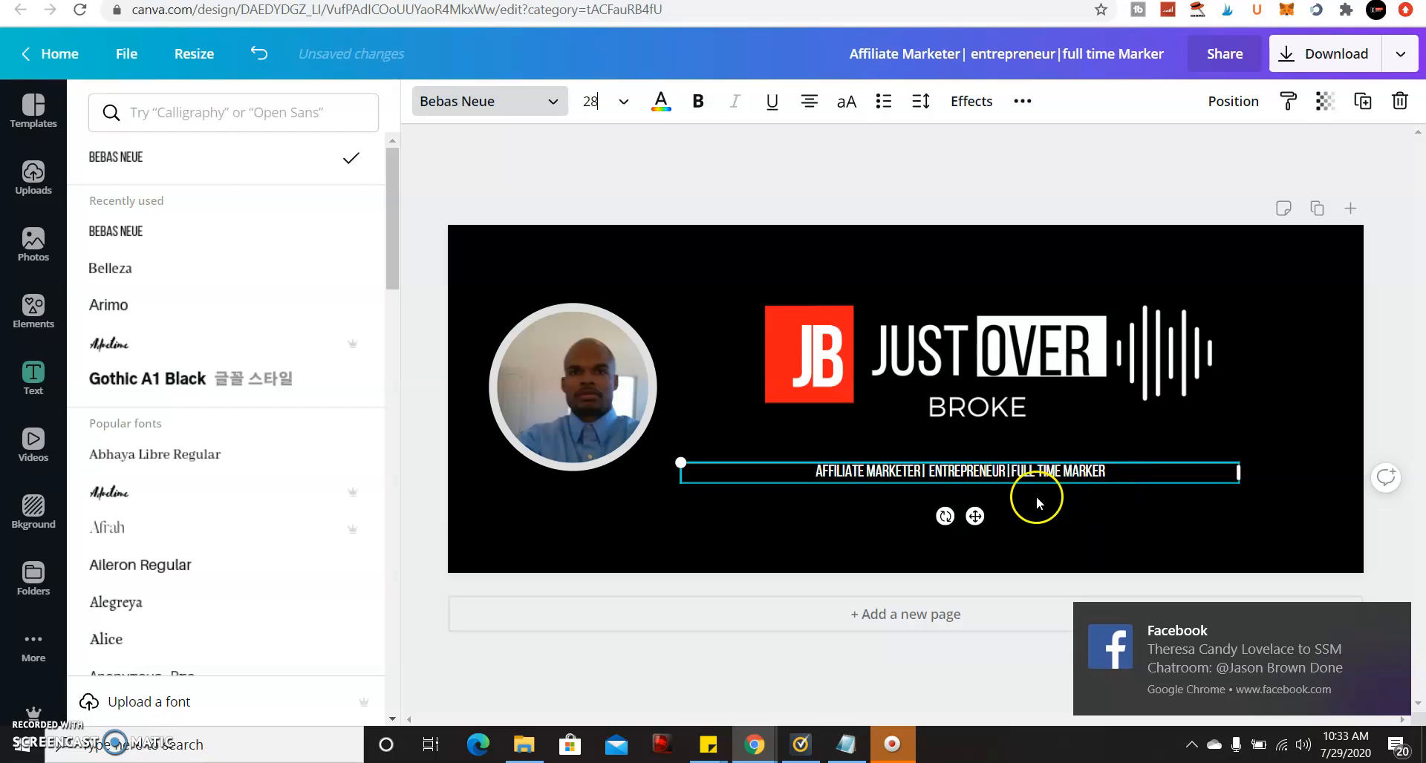
{"action": "left_click_drag", "start_coordinate": [987, 508], "coordinate": [1004, 499]}
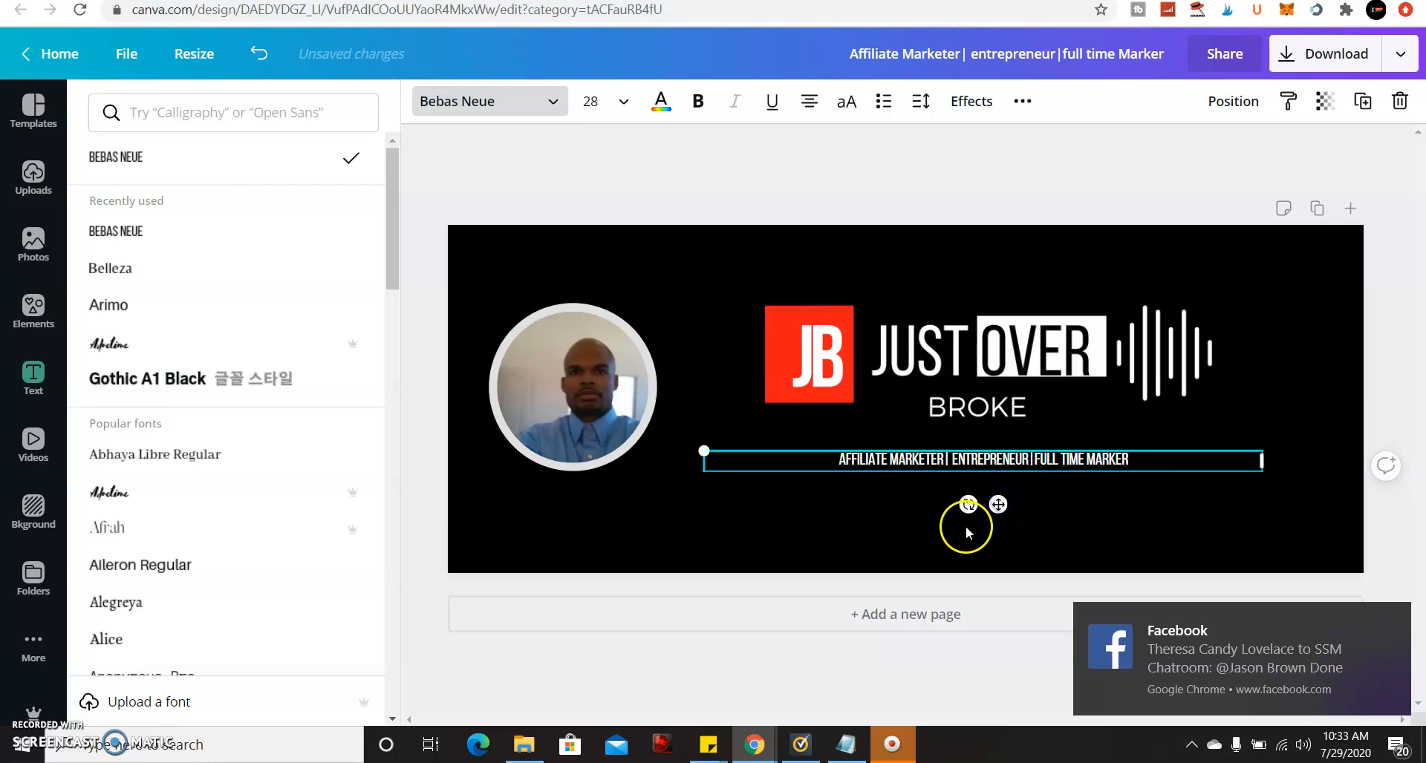
{"action": "left_click", "coordinate": [881, 528]}
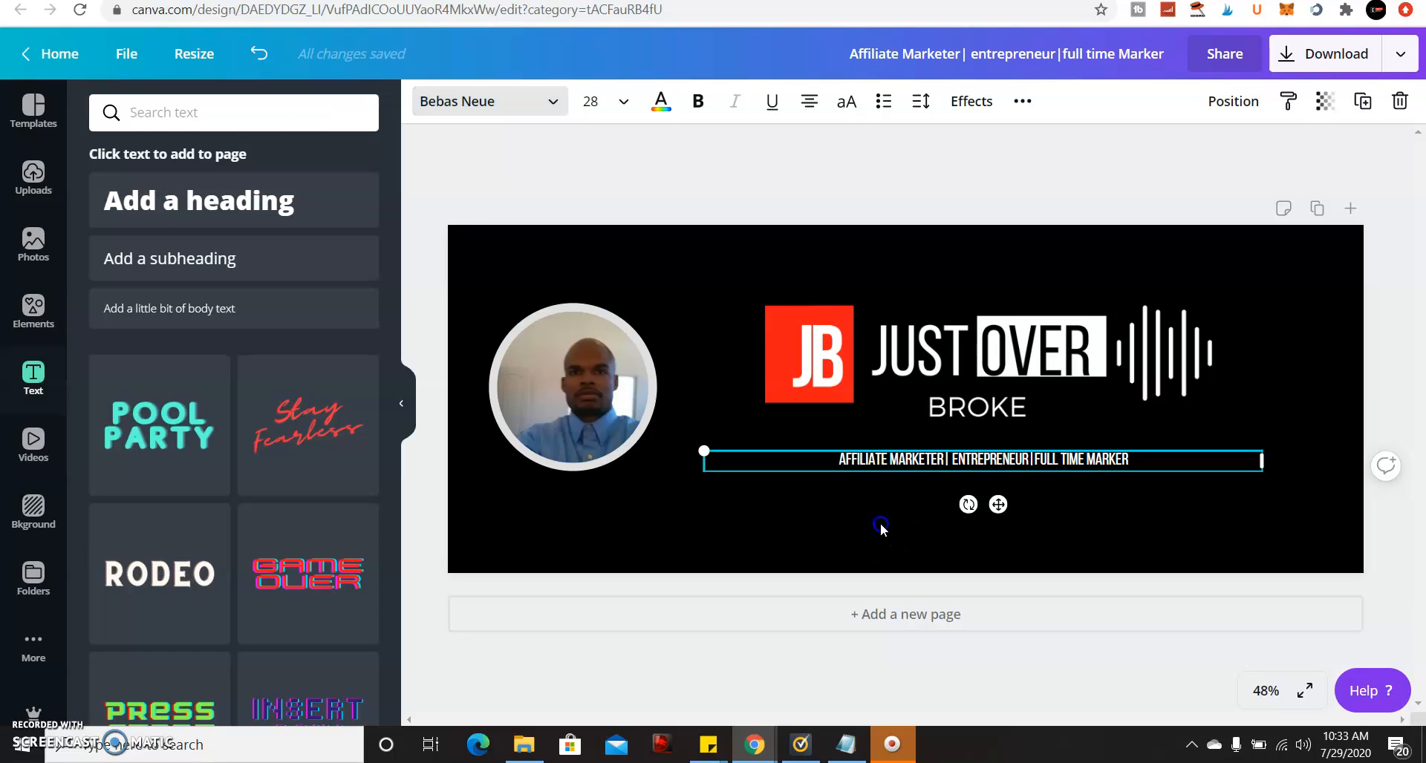
Shift the tagline slightly left to centre it under the logo, then show recently used elements.
{"action": "left_click", "coordinate": [734, 373]}
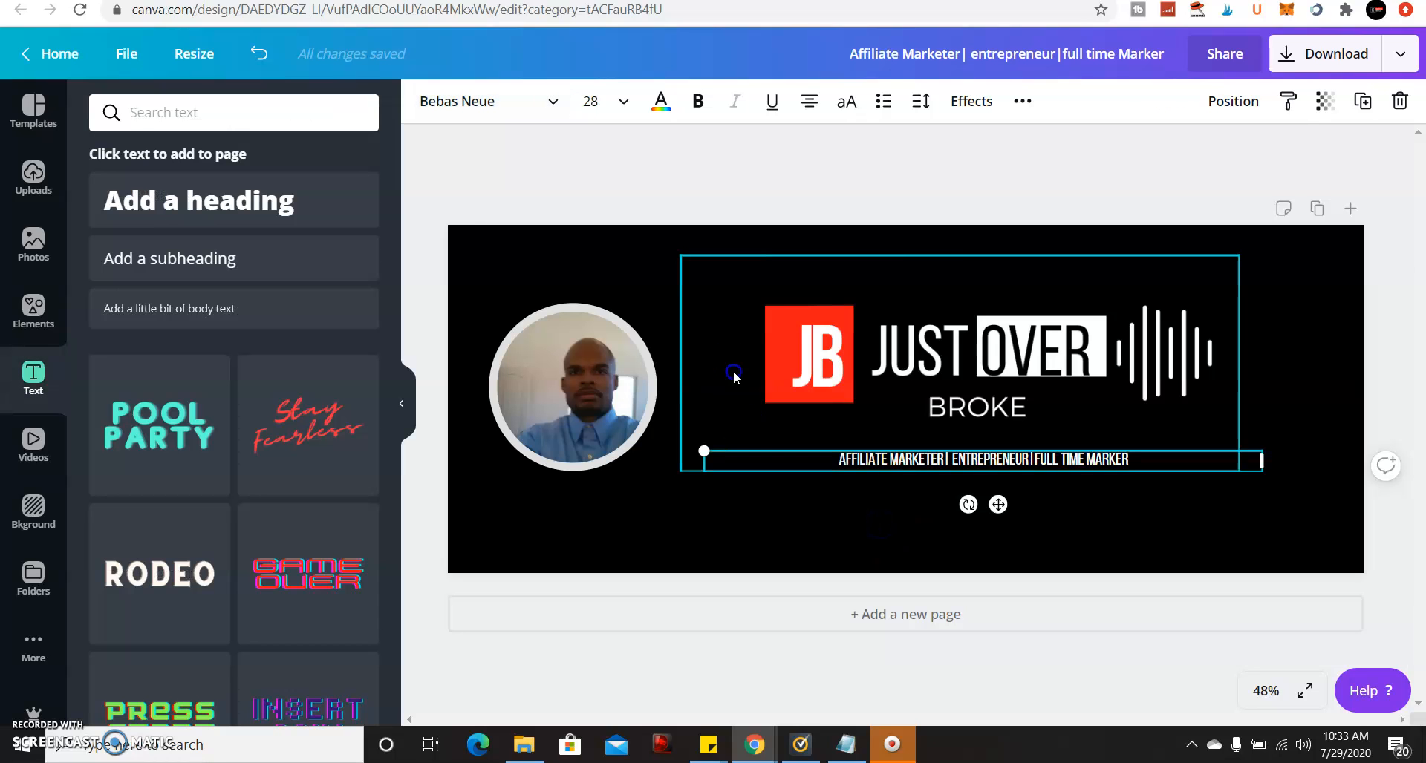
{"action": "left_click", "coordinate": [643, 322]}
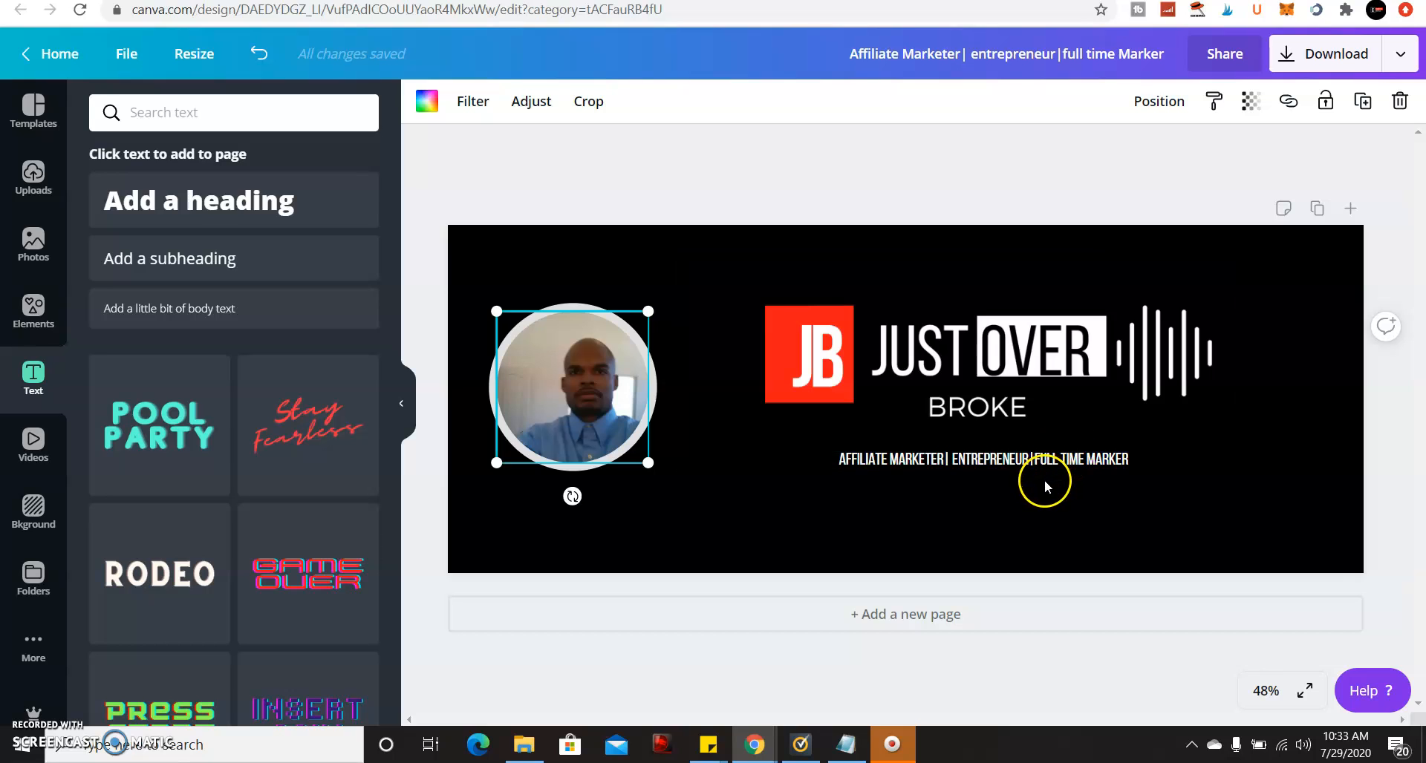
{"action": "left_click_drag", "start_coordinate": [1006, 468], "coordinate": [998, 465]}
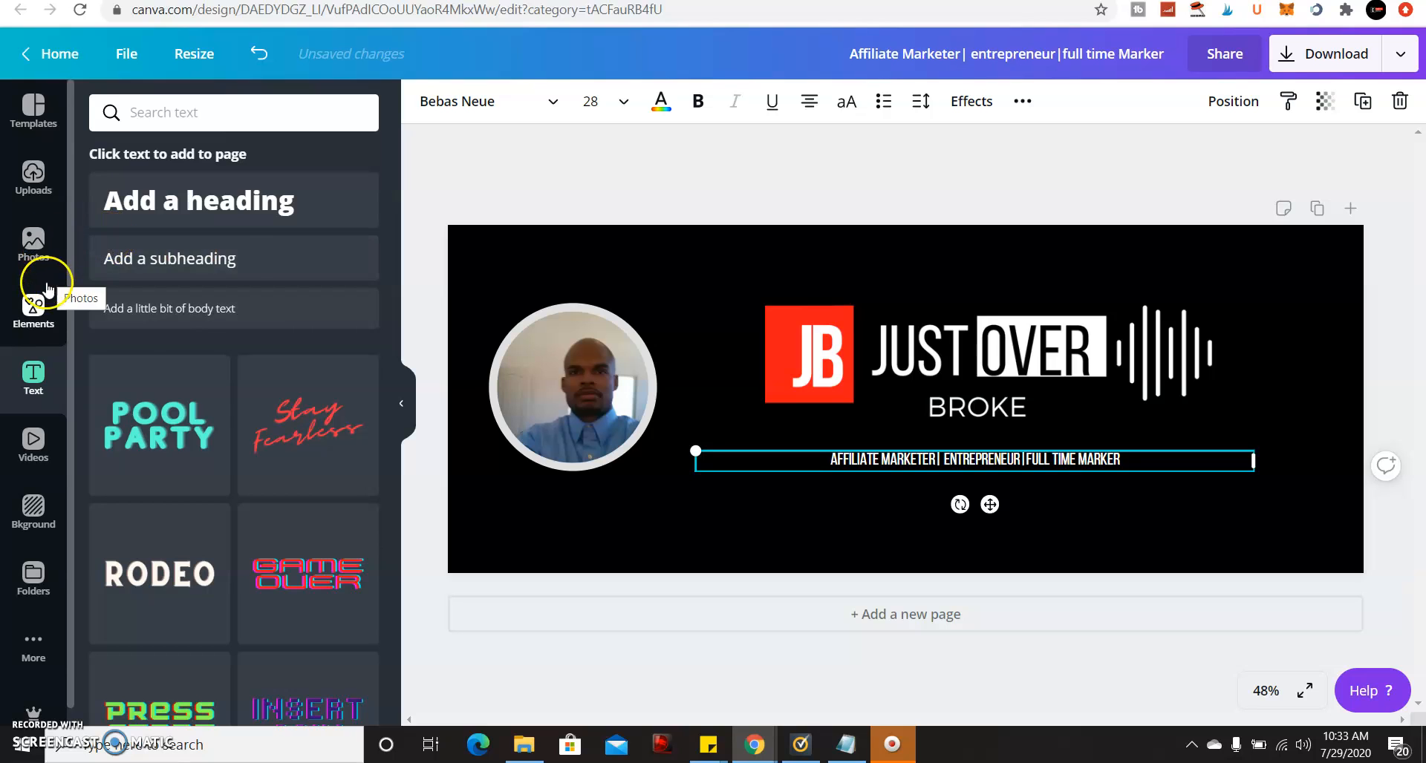
{"action": "left_click", "coordinate": [33, 306]}
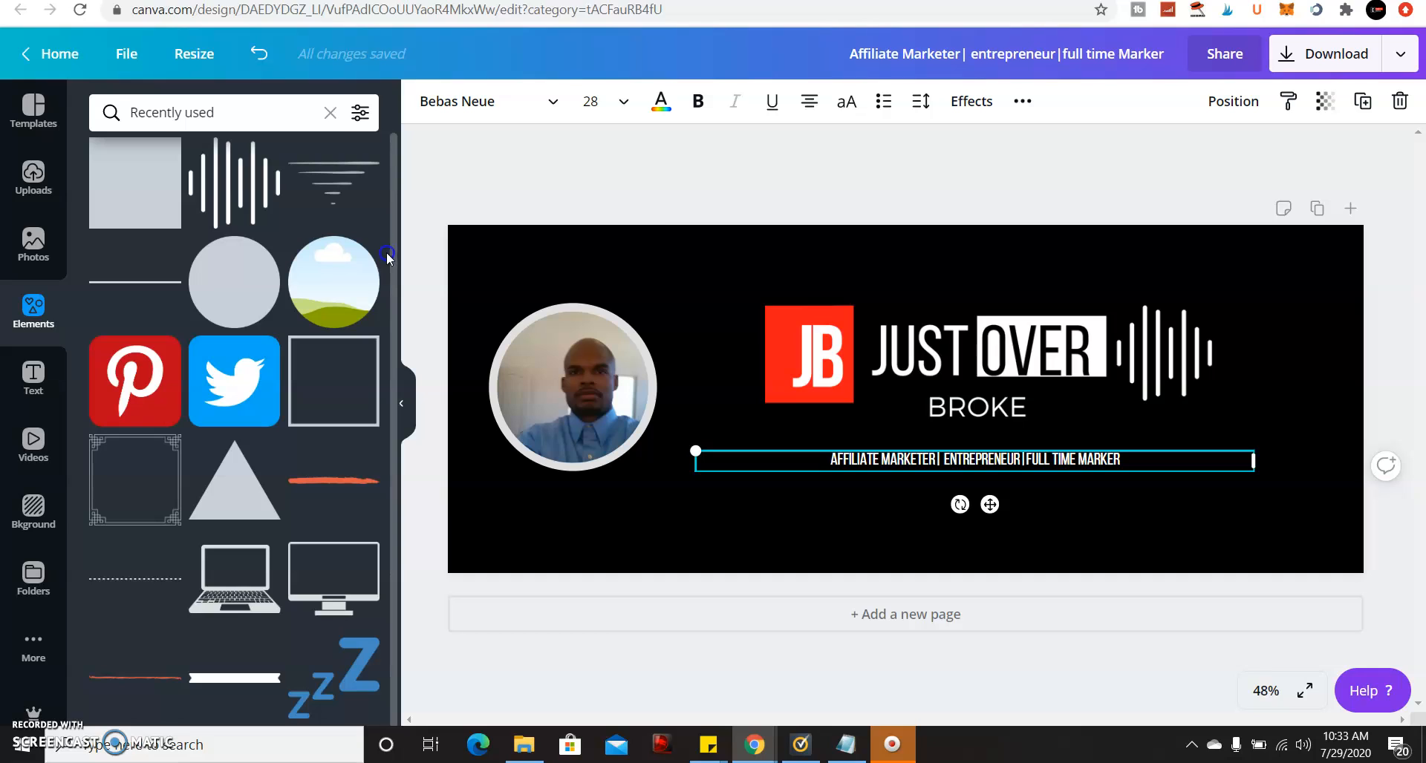
{"action": "left_click", "coordinate": [709, 230]}
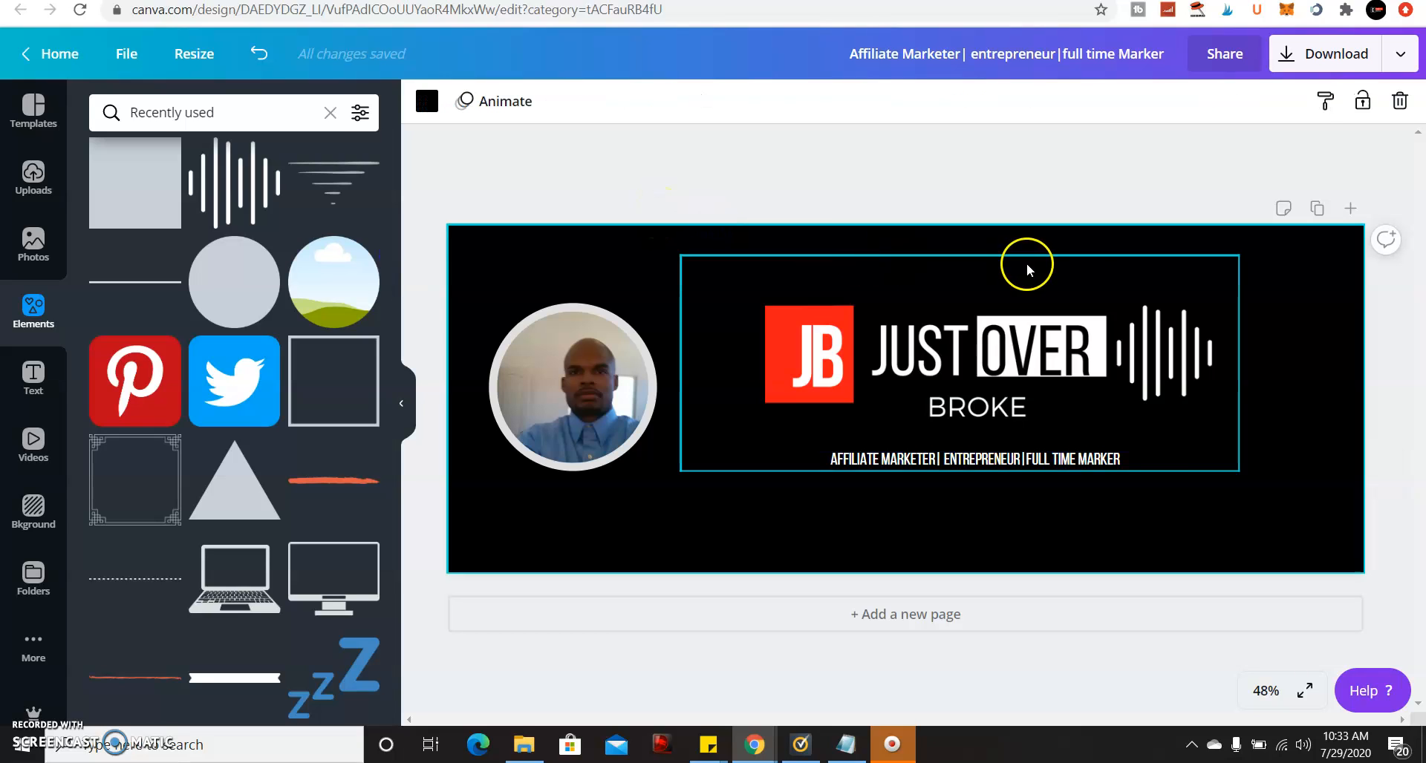
{"action": "left_click", "coordinate": [1340, 326]}
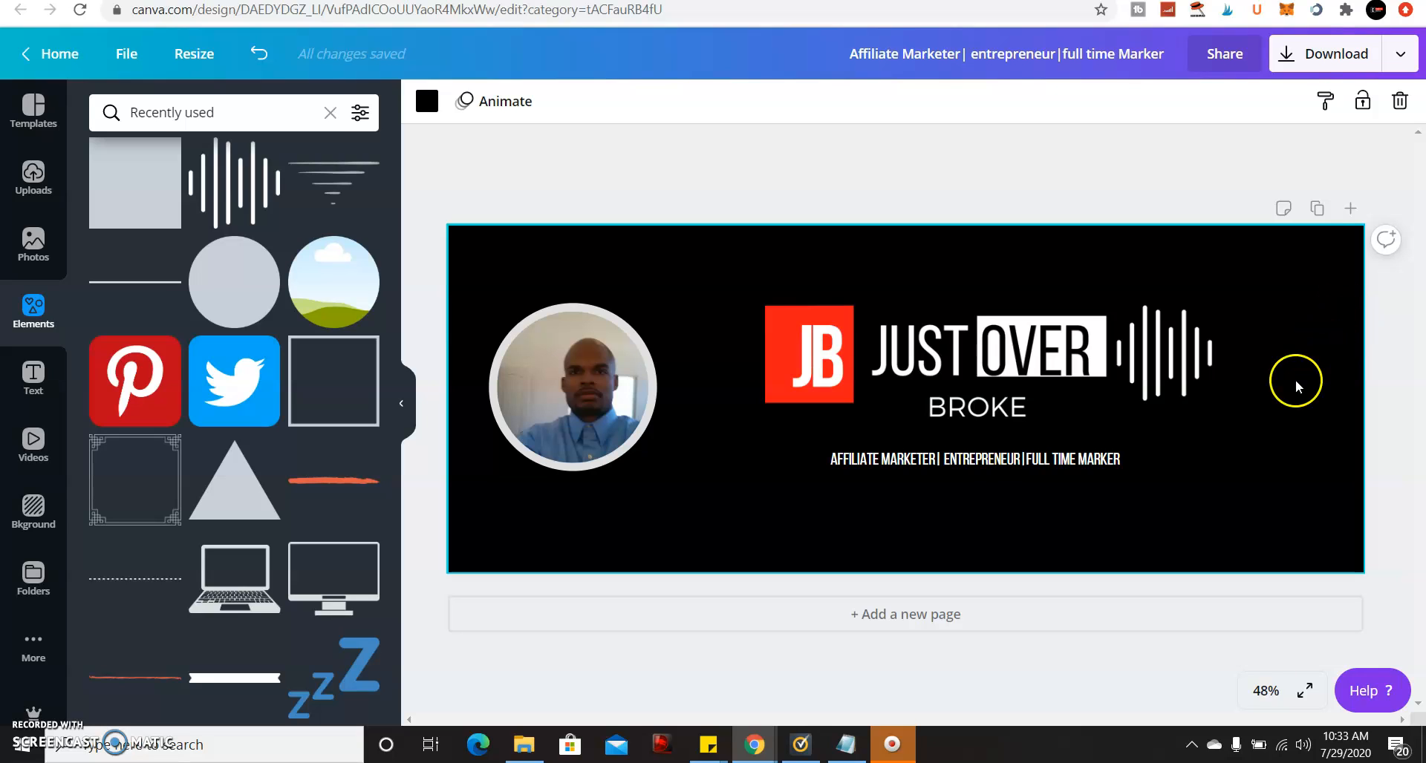
Add a Pinterest icon shrunk small below the tagline, then drop a grey square onto the cover.
{"action": "left_click", "coordinate": [109, 351]}
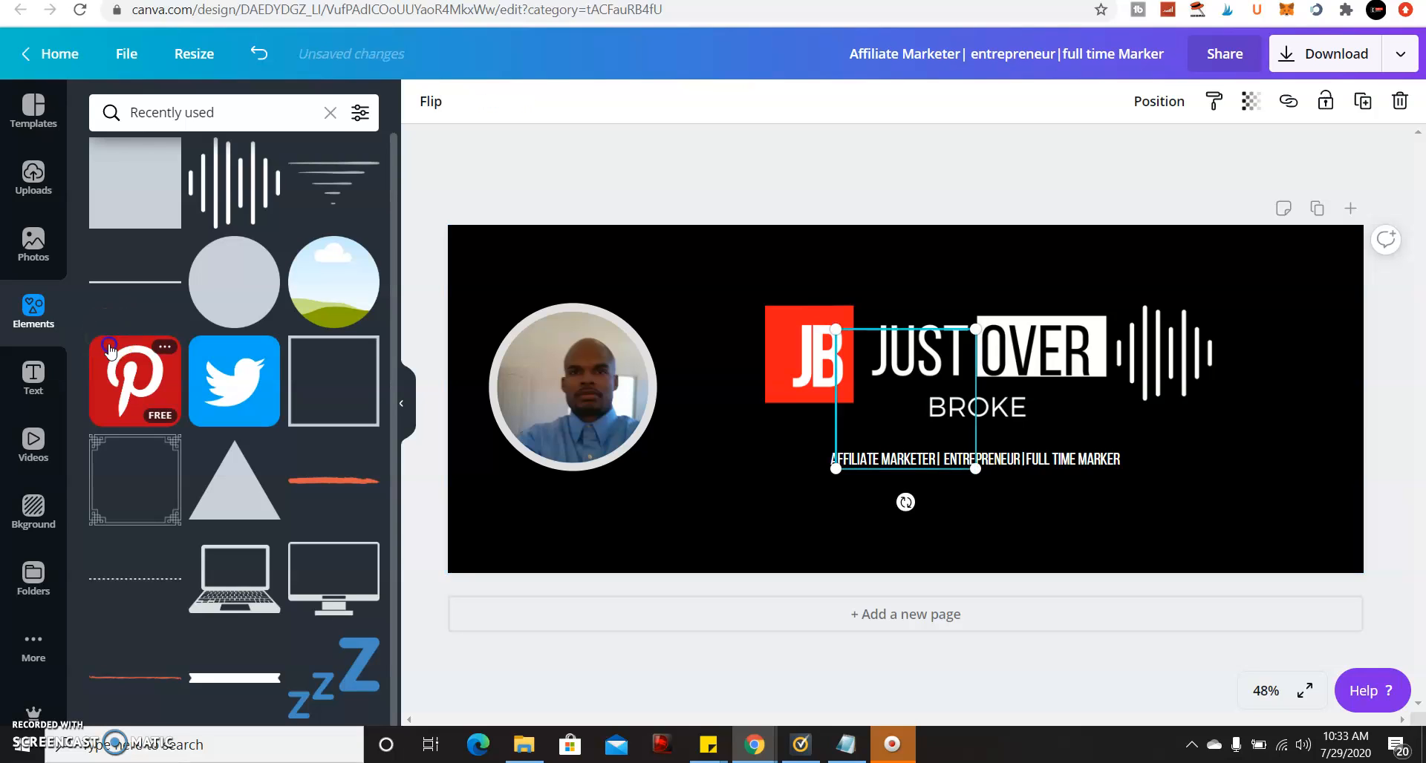
{"action": "left_click_drag", "start_coordinate": [919, 361], "coordinate": [906, 484]}
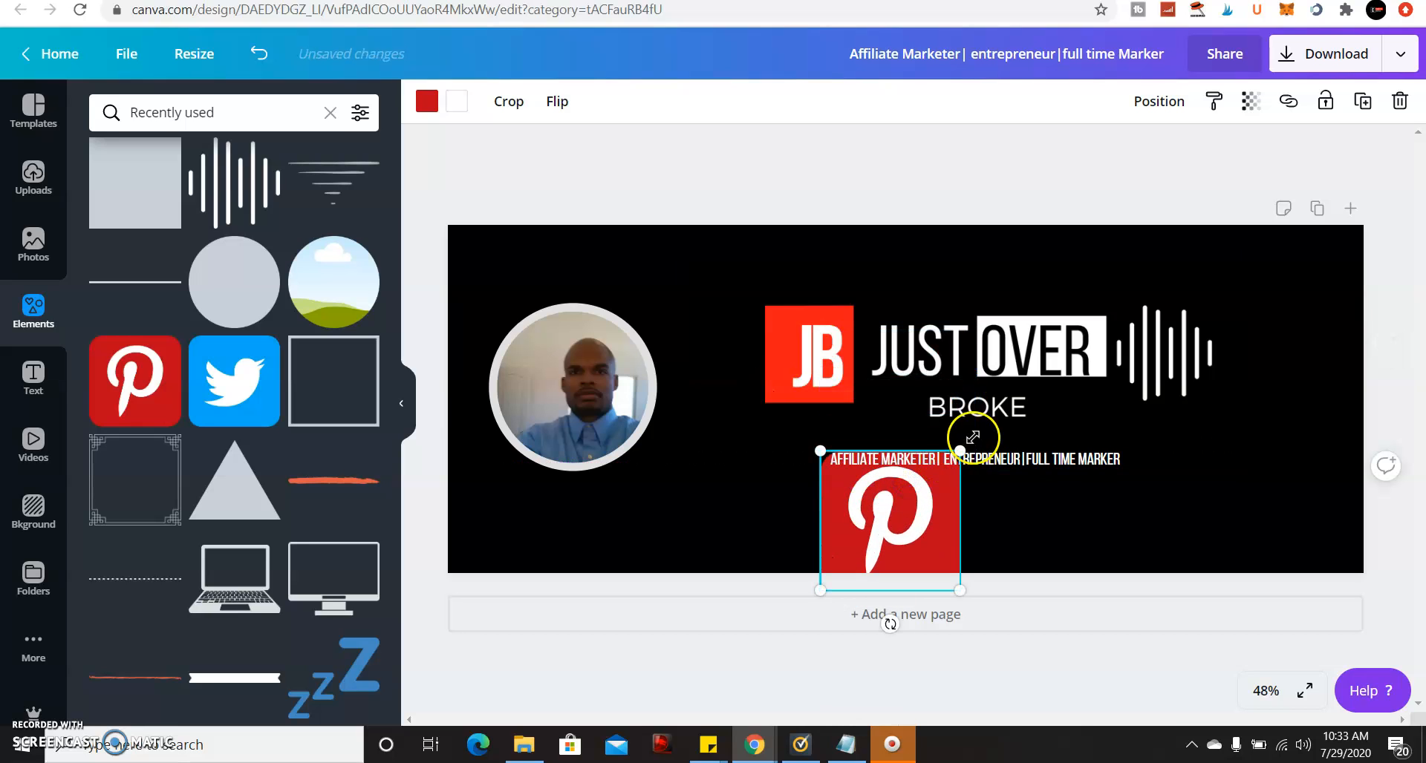
{"action": "left_click_drag", "start_coordinate": [961, 451], "coordinate": [856, 510]}
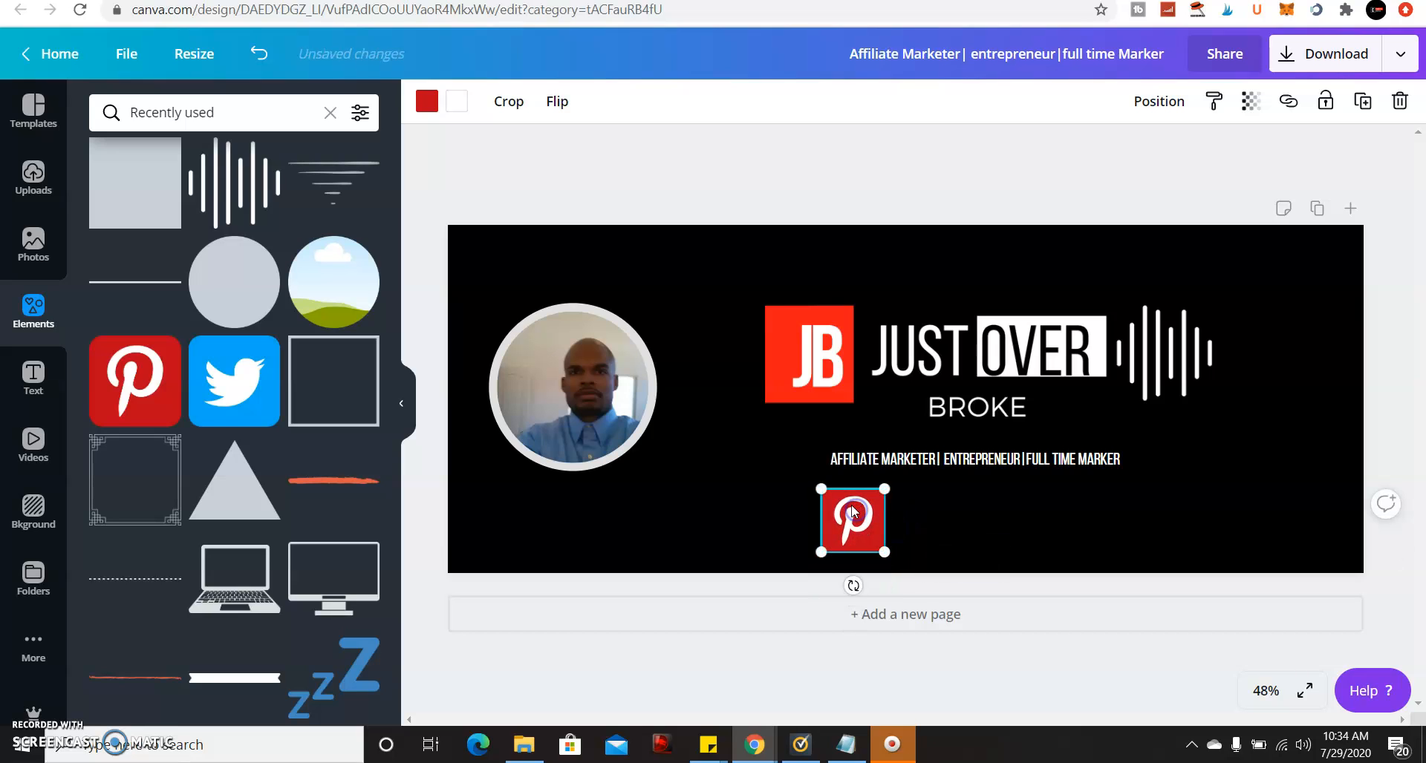
{"action": "left_click", "coordinate": [162, 197]}
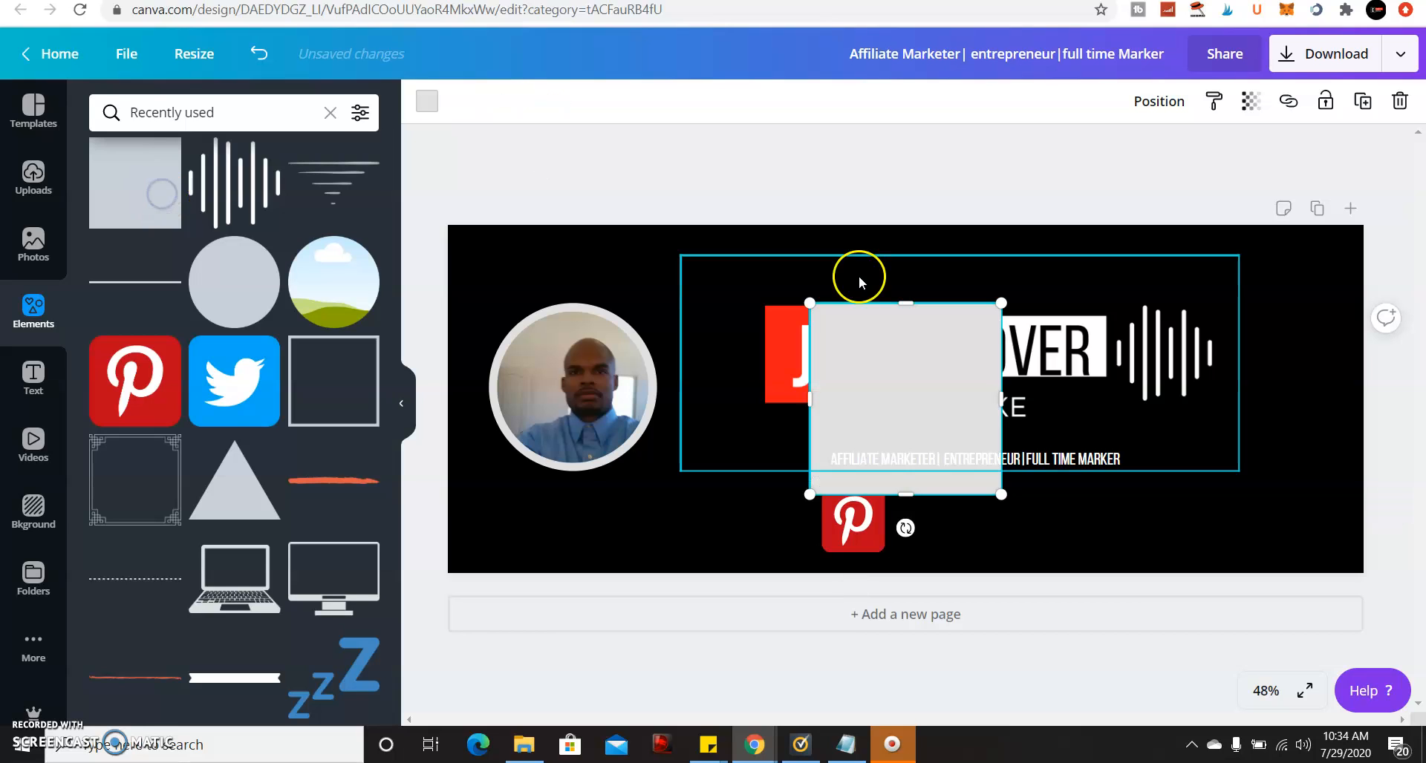
Flatten the grey square into a thin bar and colour it white.
{"action": "left_click_drag", "start_coordinate": [902, 346], "coordinate": [1032, 384]}
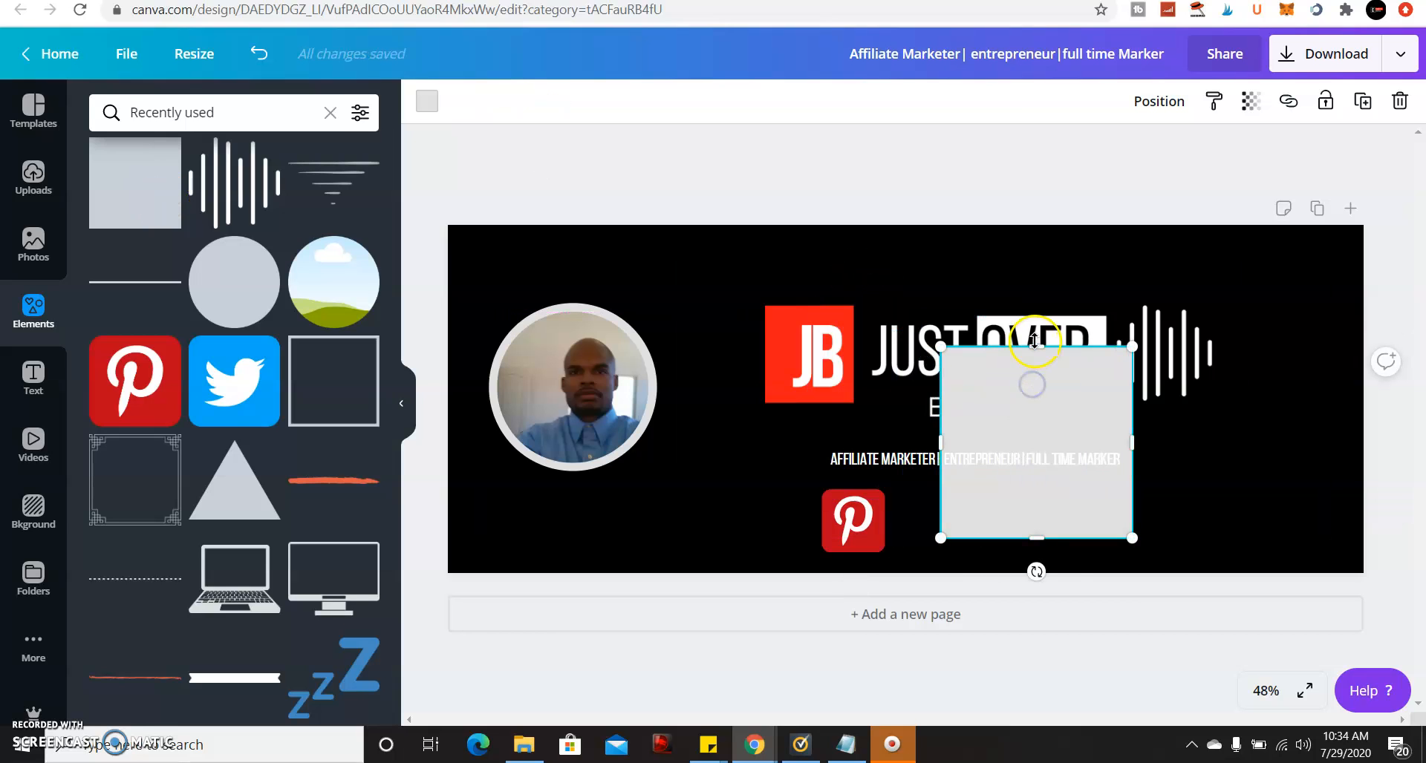
{"action": "left_click_drag", "start_coordinate": [1038, 352], "coordinate": [1070, 517]}
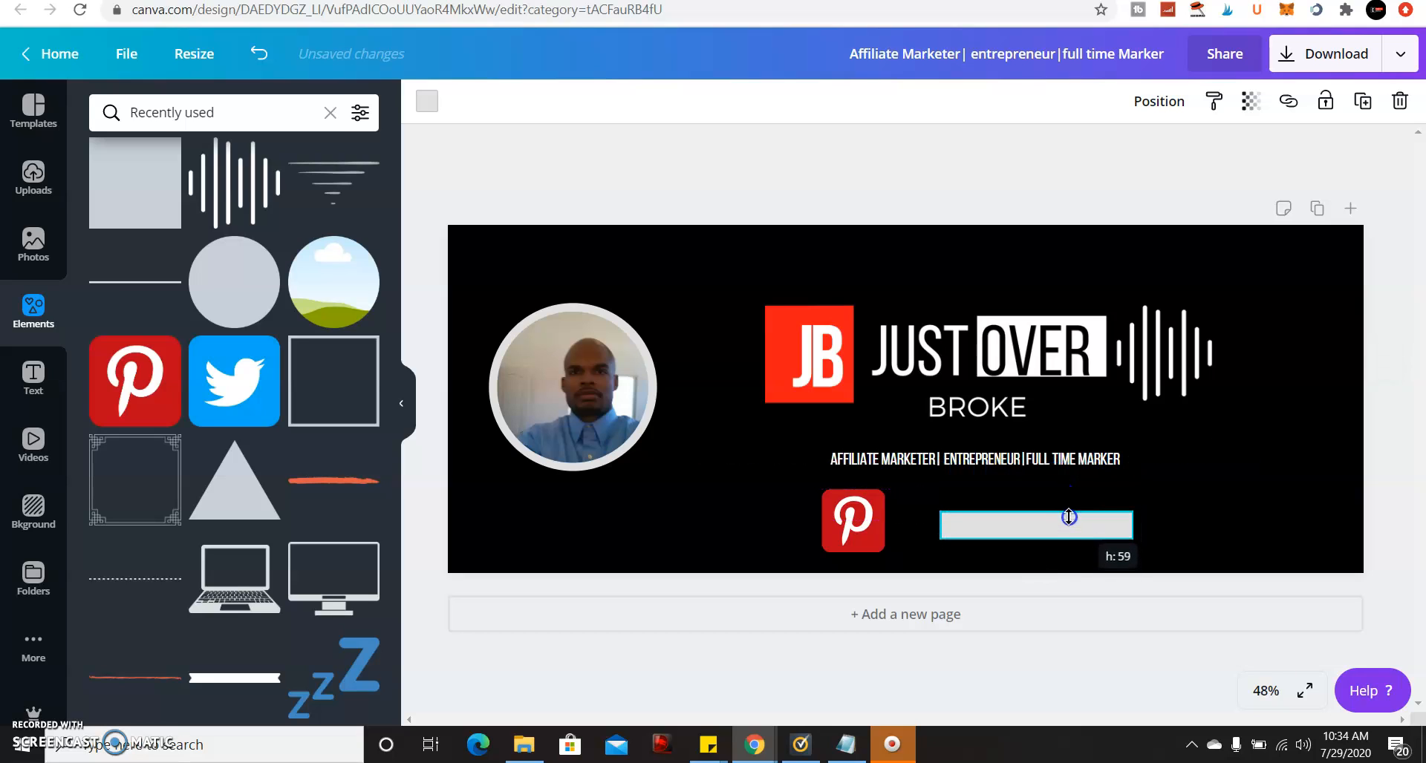
{"action": "left_click", "coordinate": [420, 99]}
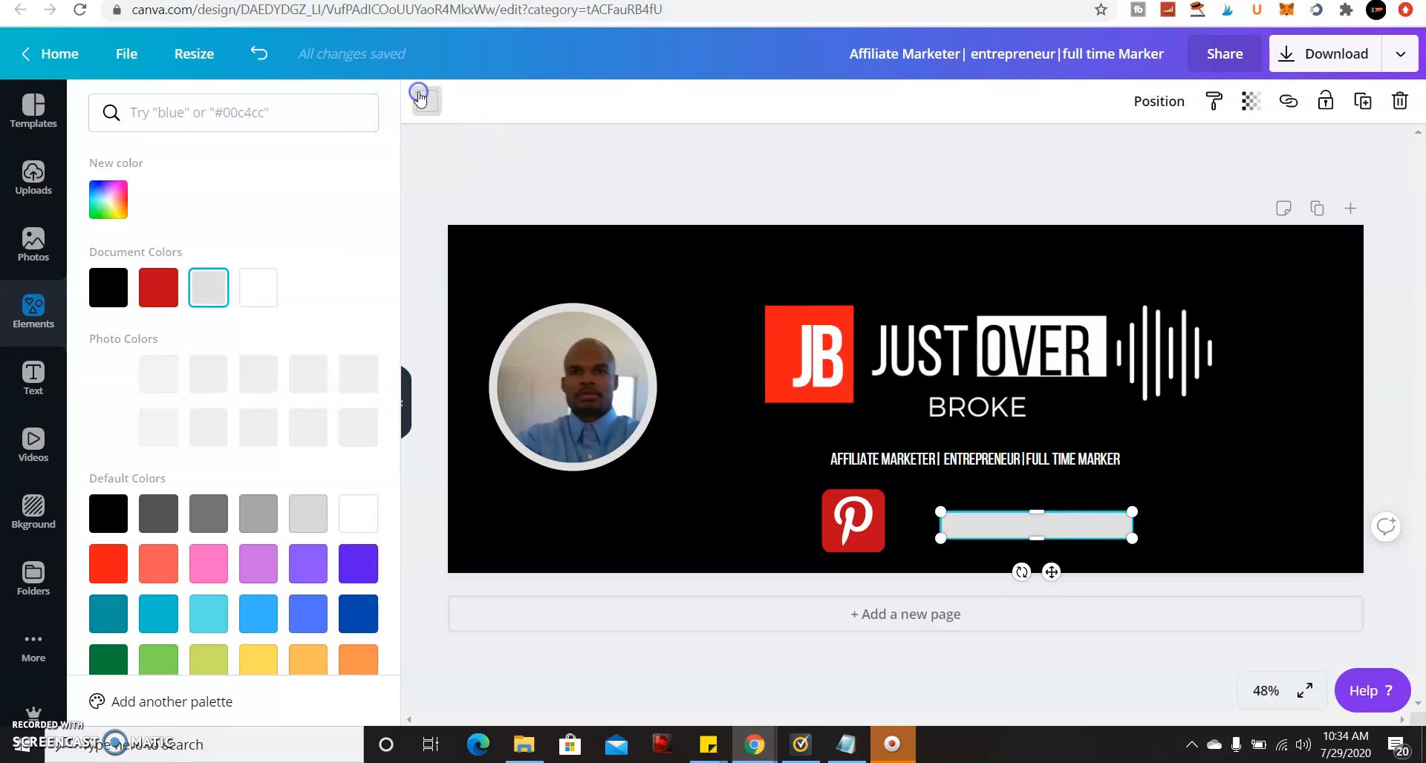
{"action": "left_click", "coordinate": [240, 286]}
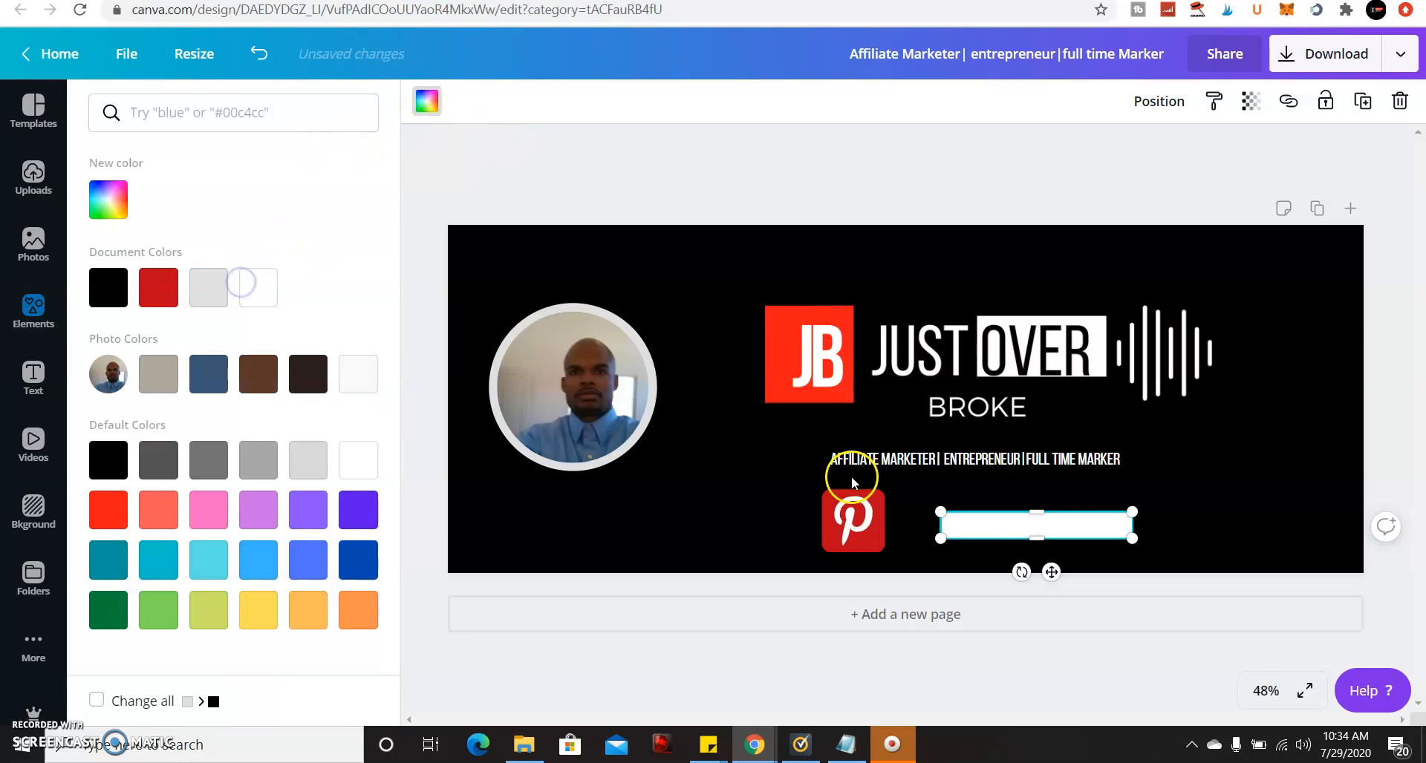
Move the white bar to the bottom edge and stretch it across the full cover width (about 2,023 px).
{"action": "mouse_move", "coordinate": [978, 530]}
{"action": "left_mouse_down"}
{"action": "mouse_move", "coordinate": [985, 559]}
{"action": "mouse_move", "coordinate": [497, 558]}
{"action": "mouse_move", "coordinate": [458, 556]}
{"action": "mouse_move", "coordinate": [503, 545]}
{"action": "mouse_move", "coordinate": [446, 545]}
{"action": "mouse_move", "coordinate": [1004, 536]}
{"action": "left_mouse_up"}
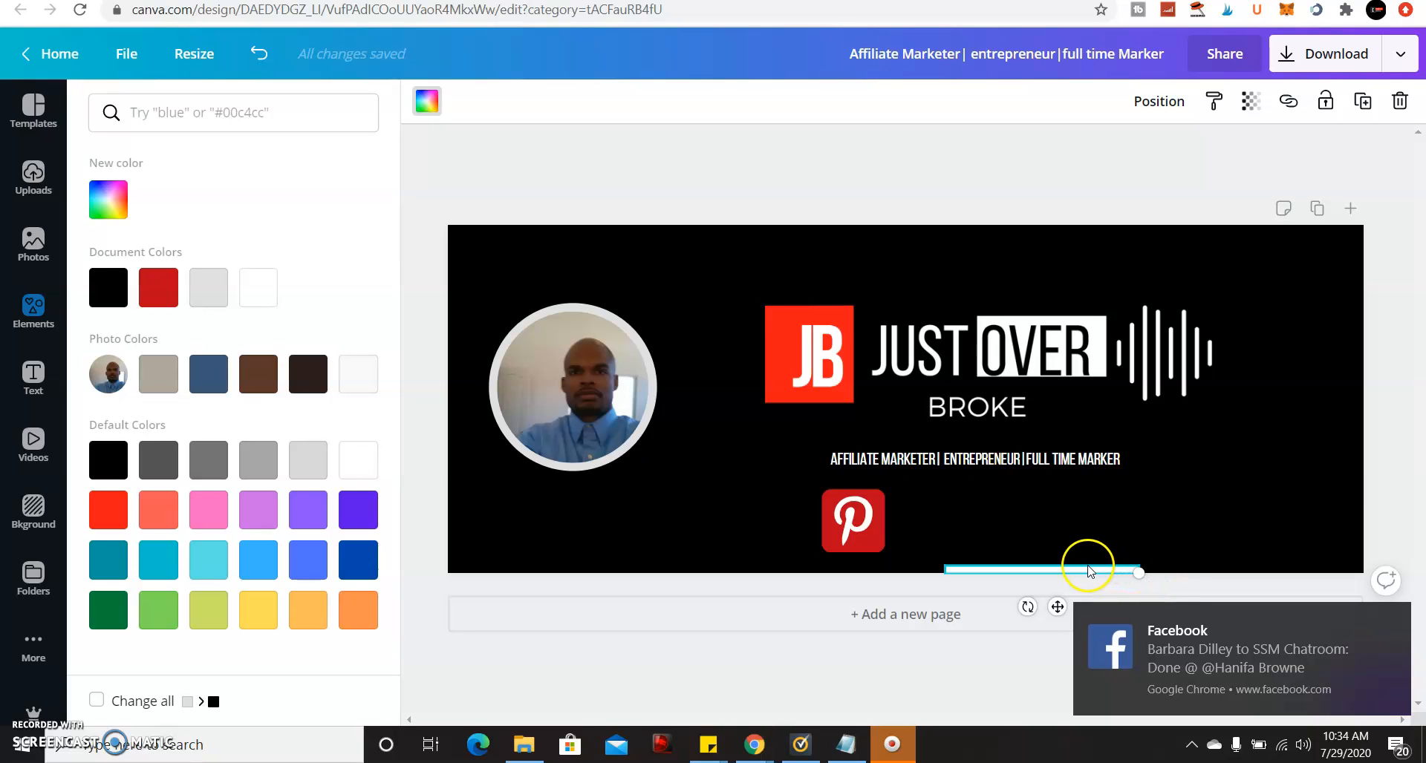
{"action": "left_click", "coordinate": [1118, 543]}
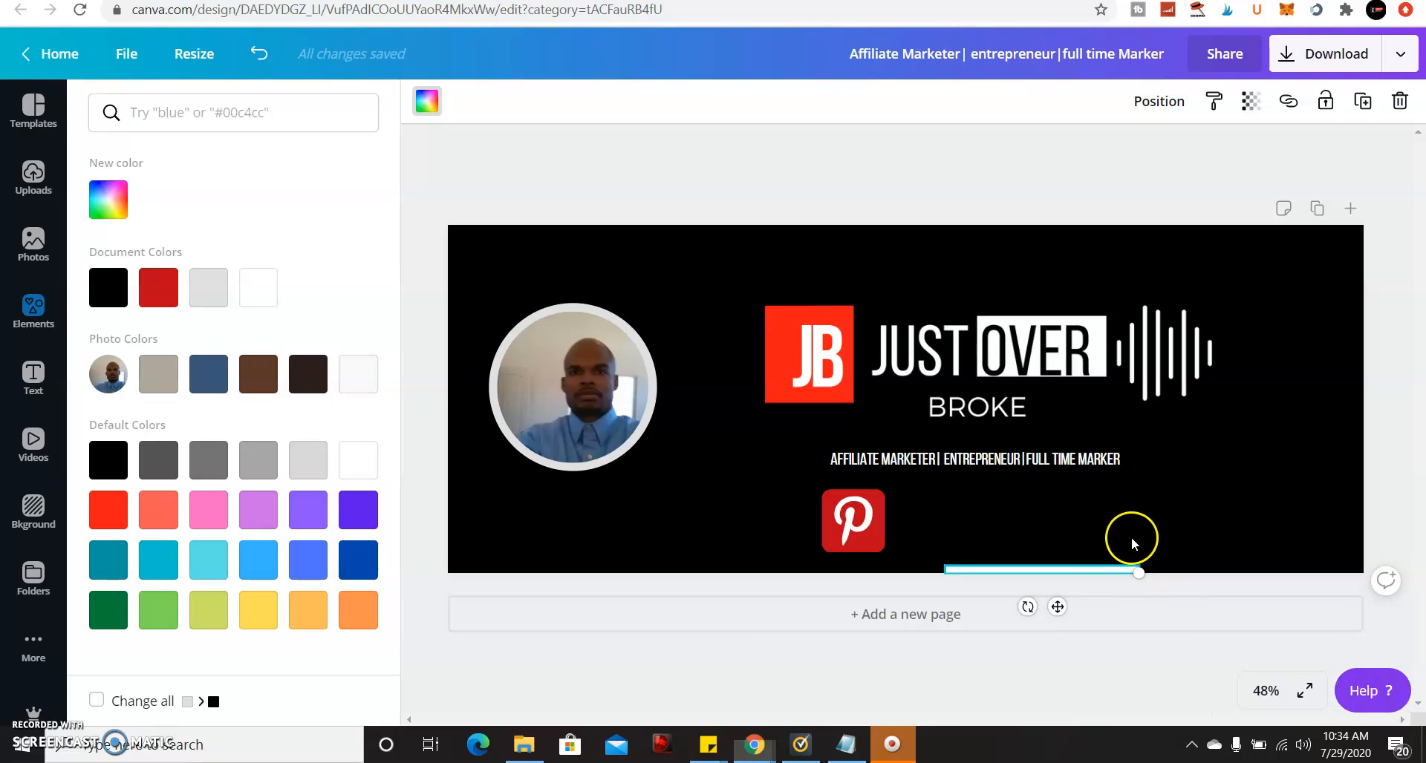
{"action": "left_click", "coordinate": [1131, 539]}
{"action": "left_click_drag", "start_coordinate": [1125, 579], "coordinate": [1403, 533]}
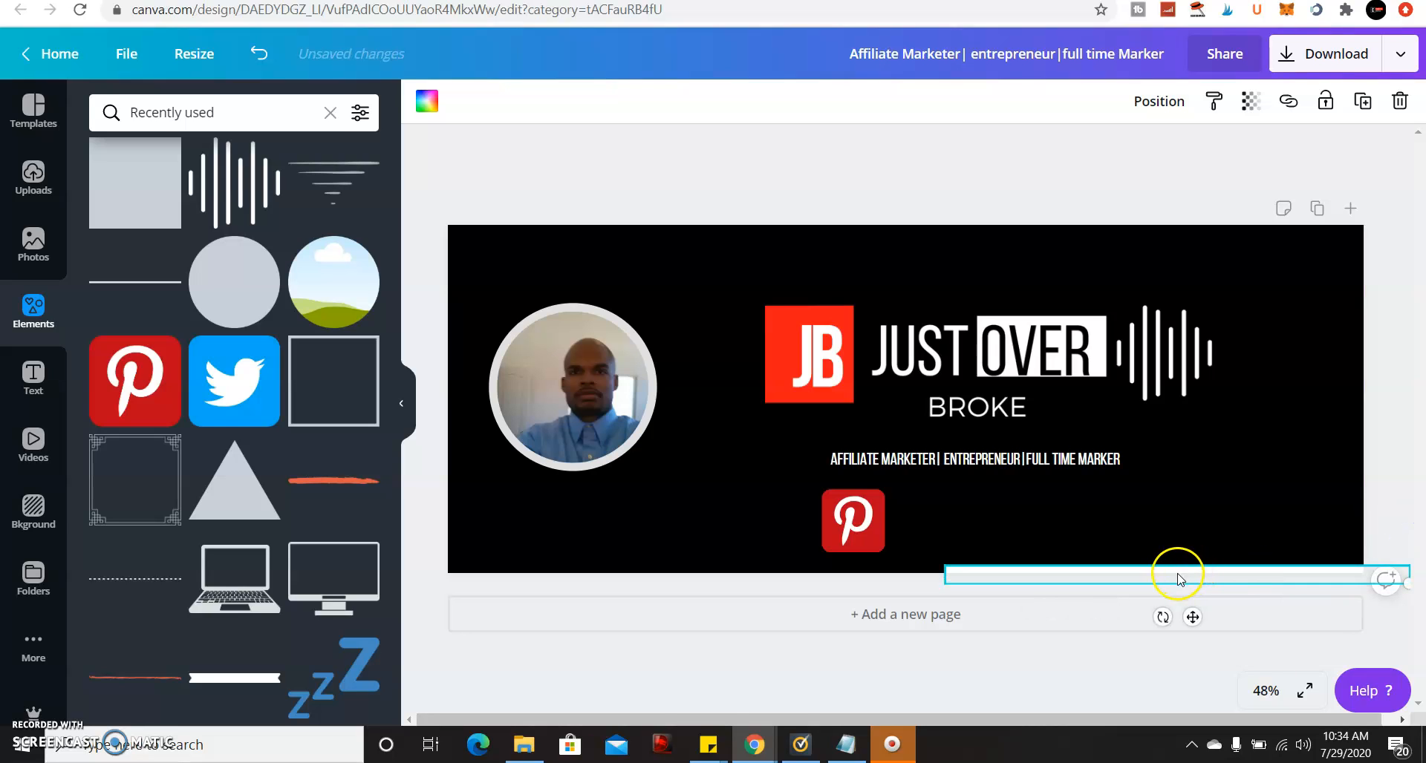
{"action": "left_click_drag", "start_coordinate": [1179, 575], "coordinate": [1130, 563]}
{"action": "left_click", "coordinate": [1391, 582]}
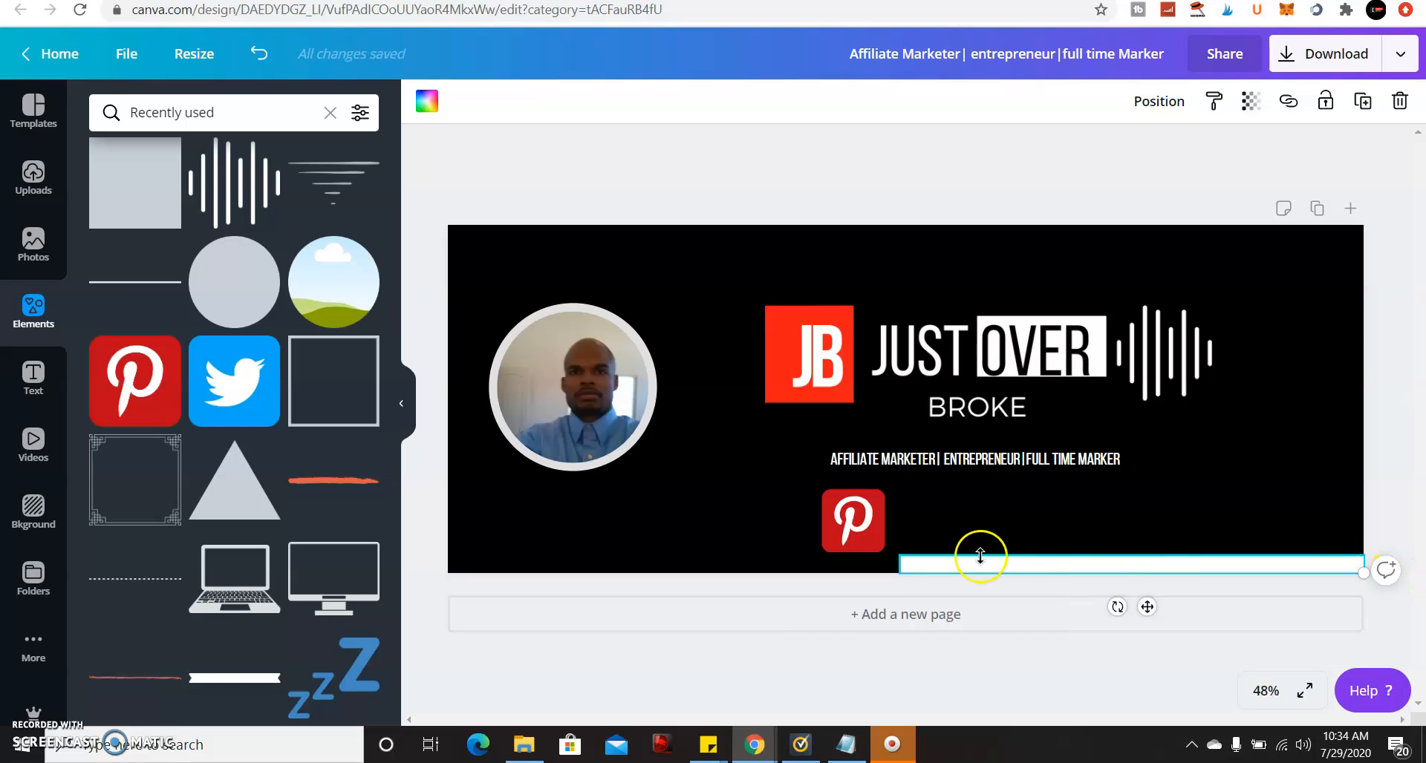
{"action": "left_click_drag", "start_coordinate": [899, 562], "coordinate": [447, 551]}
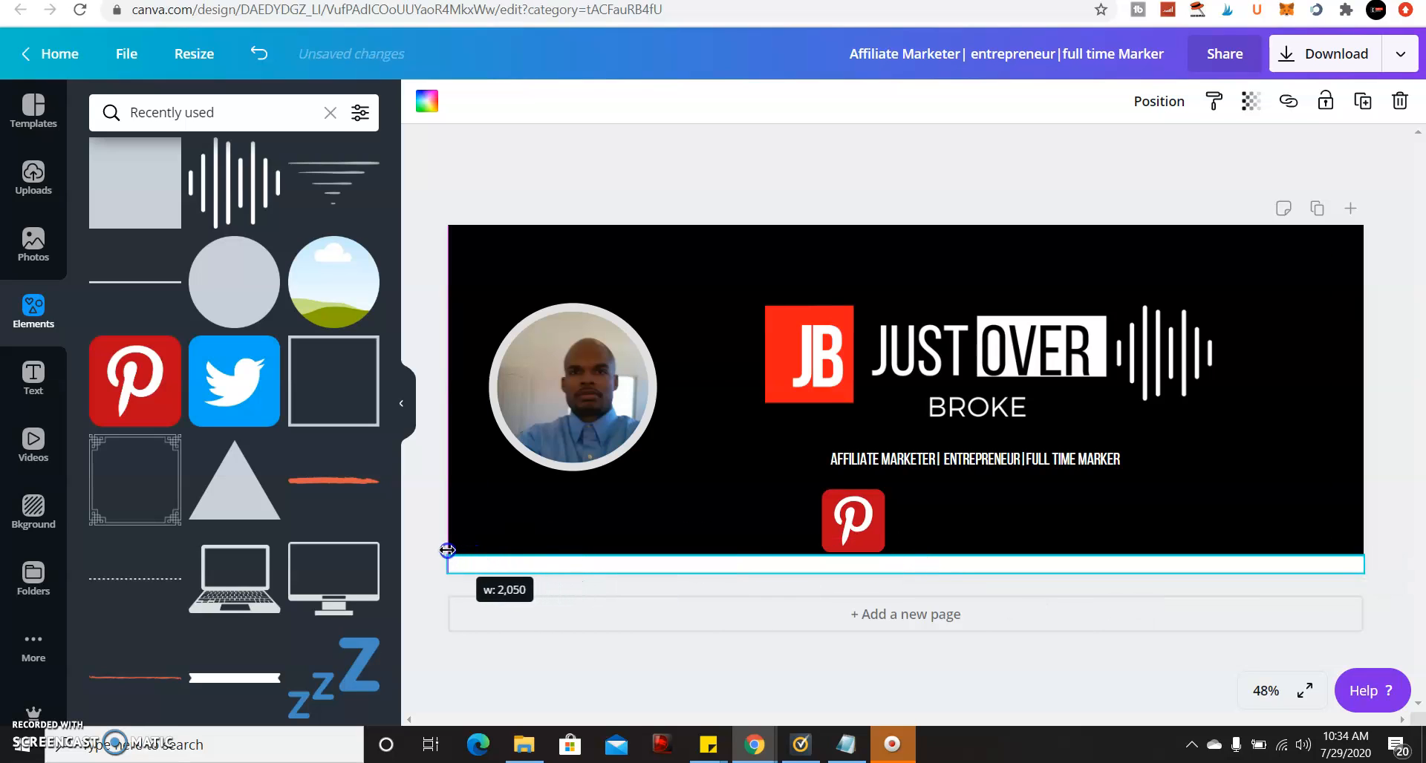
Shrink the Pinterest icon to 31 by 31 on the white bar and bring it forward.
{"action": "left_click", "coordinate": [853, 520]}
{"action": "left_click_drag", "start_coordinate": [889, 486], "coordinate": [806, 561]}
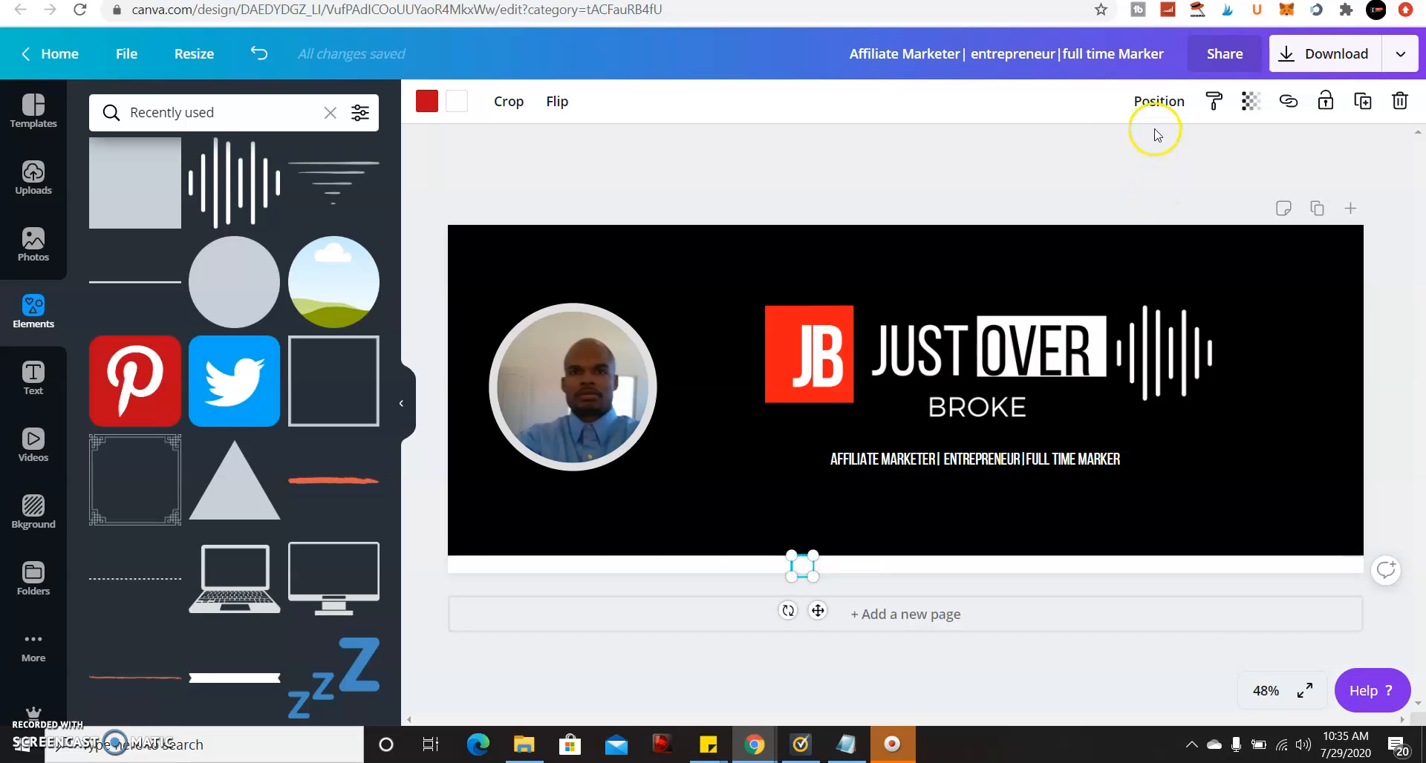
{"action": "left_click", "coordinate": [1153, 103]}
{"action": "left_click", "coordinate": [944, 178]}
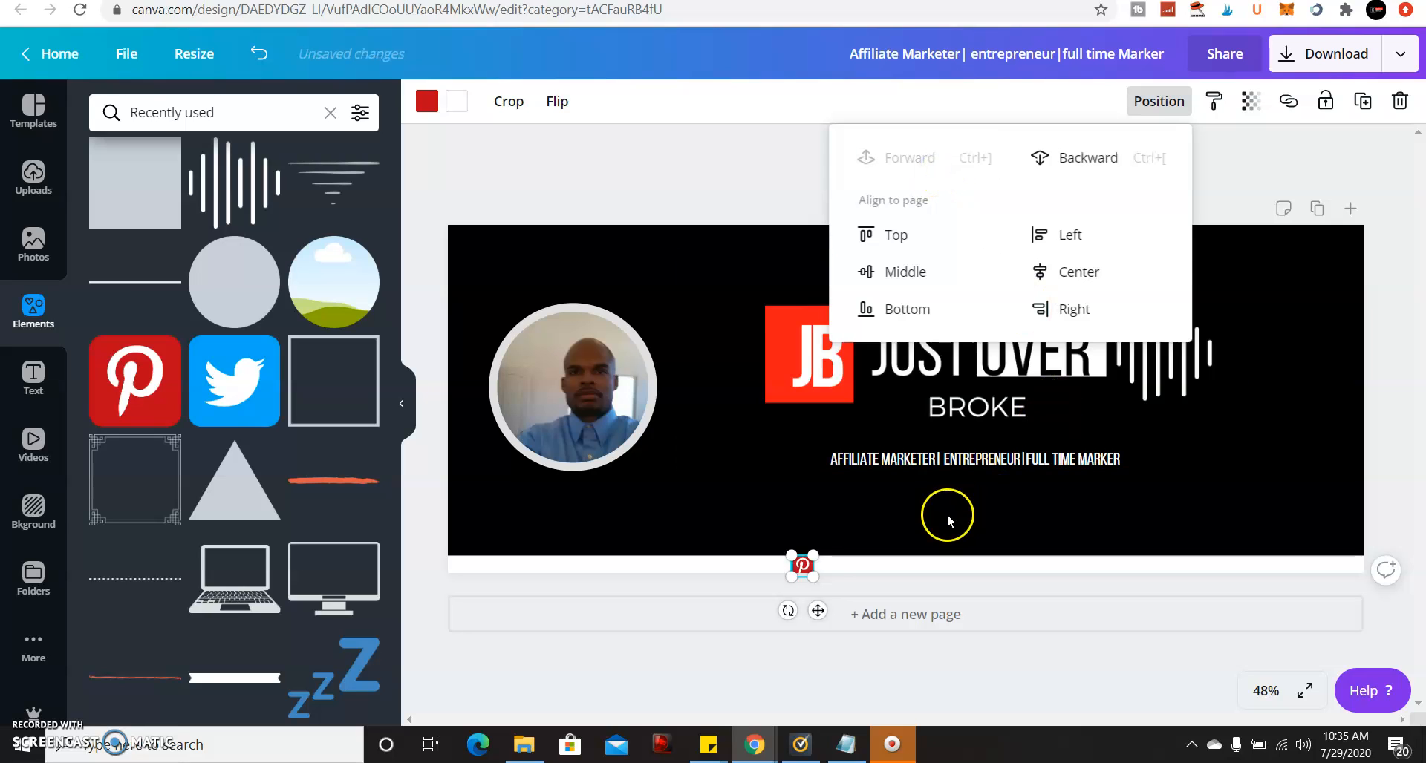
Make the white bottom strip slightly taller and add a small Twitter icon beside Pinterest.
{"action": "left_click", "coordinate": [841, 562]}
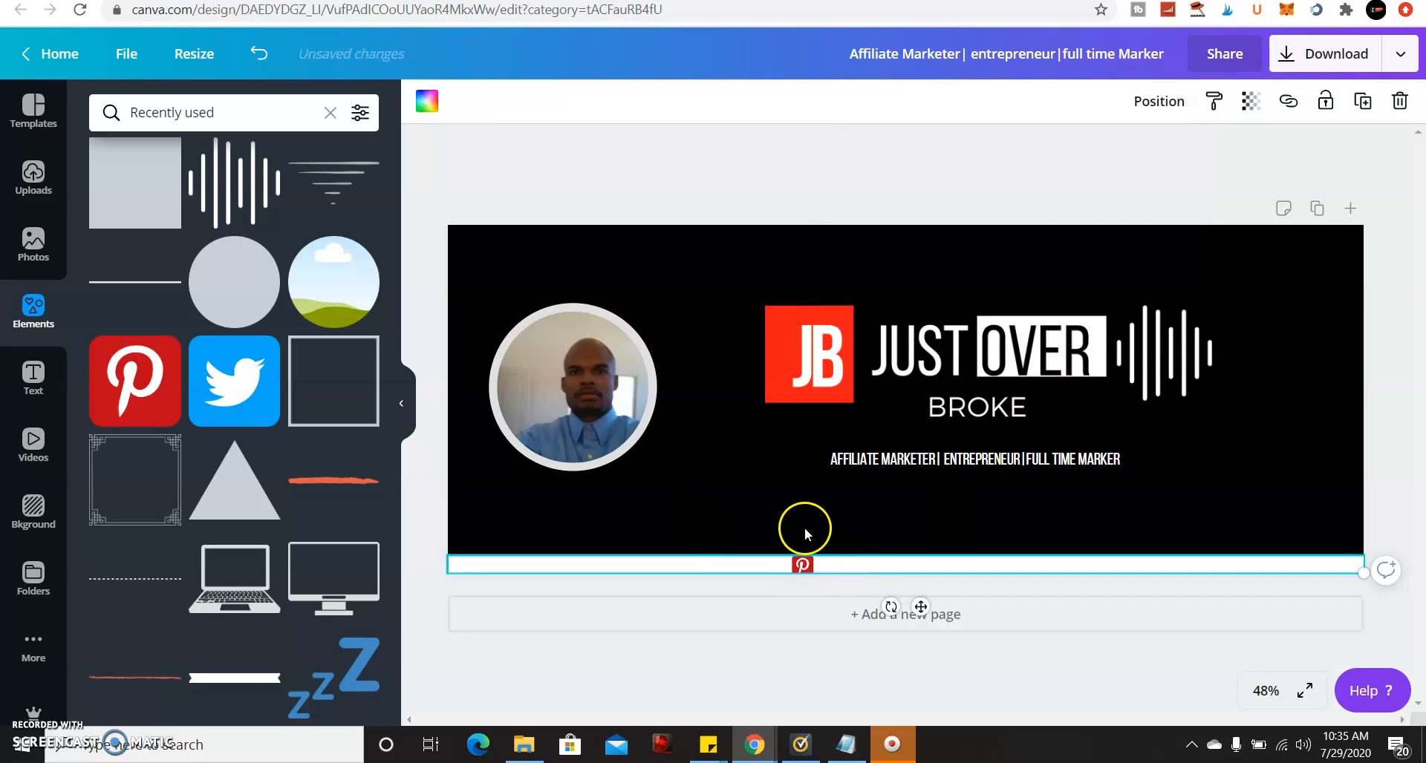
{"action": "left_click_drag", "start_coordinate": [843, 552], "coordinate": [799, 561]}
{"action": "left_click", "coordinate": [268, 404]}
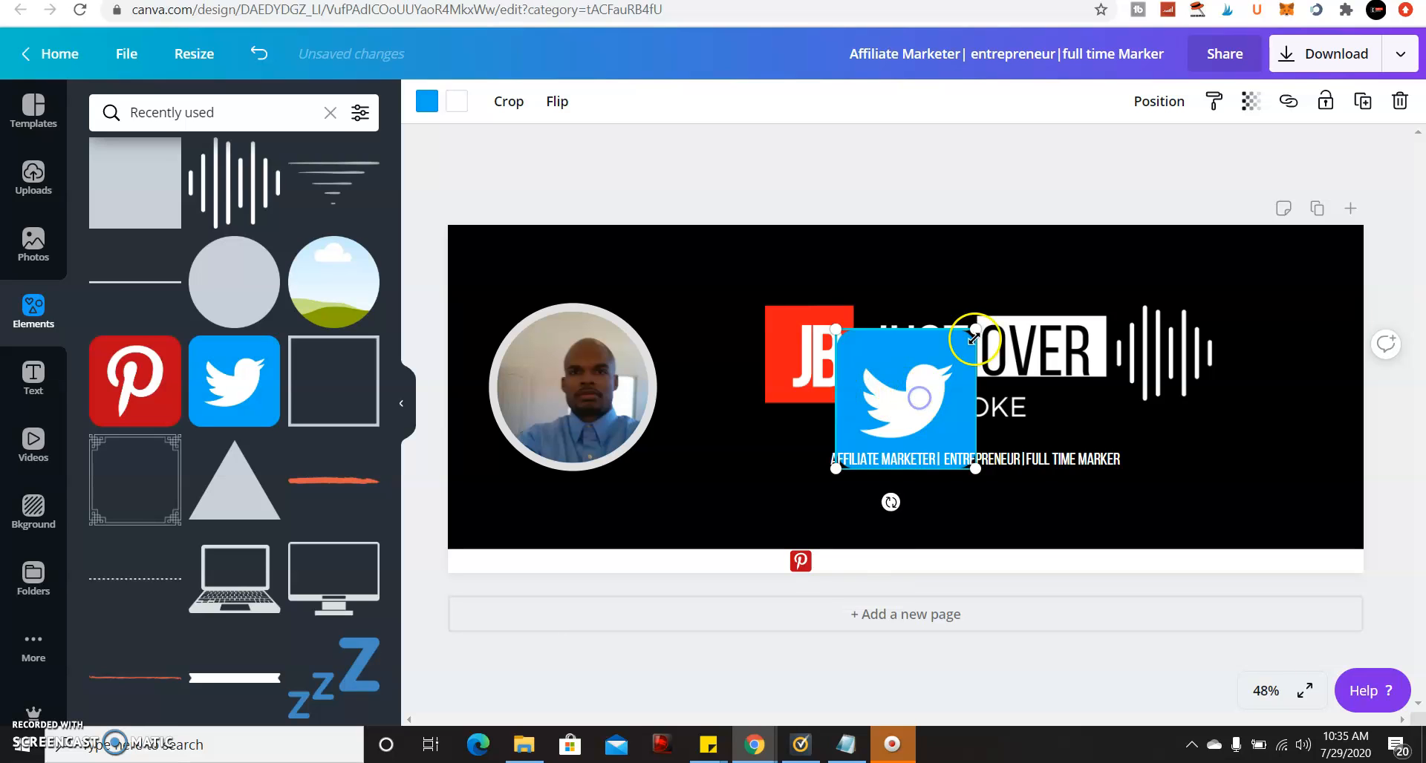
{"action": "left_click_drag", "start_coordinate": [969, 338], "coordinate": [847, 557]}
{"action": "left_click", "coordinate": [209, 116]}
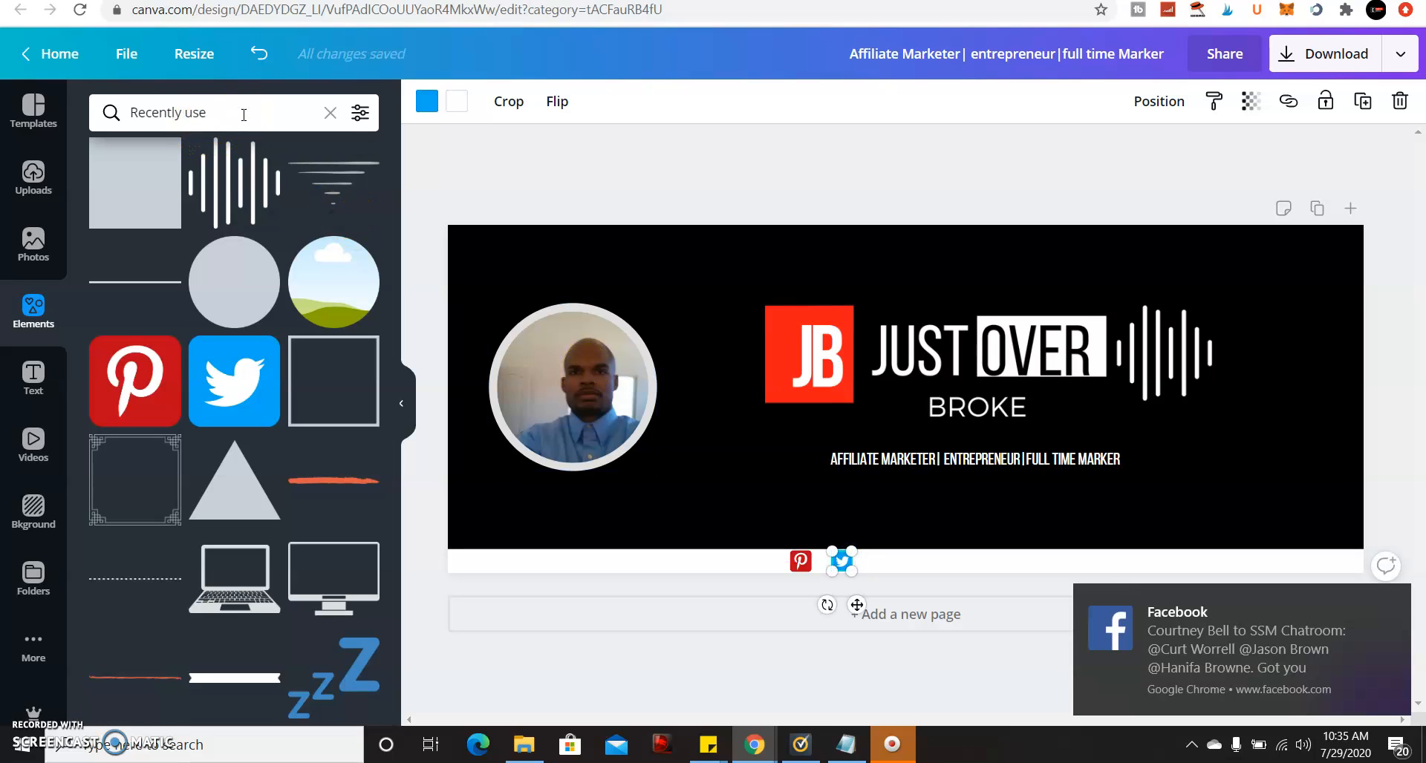
Search elements for 'youtube' and add a red play-button icon, kept in front of the strip.
{"action": "key", "text": "BackSpace"}
{"action": "key", "text": "BackSpace"}
{"action": "key", "text": "BackSpace"}
{"action": "key", "text": "BackSpace"}
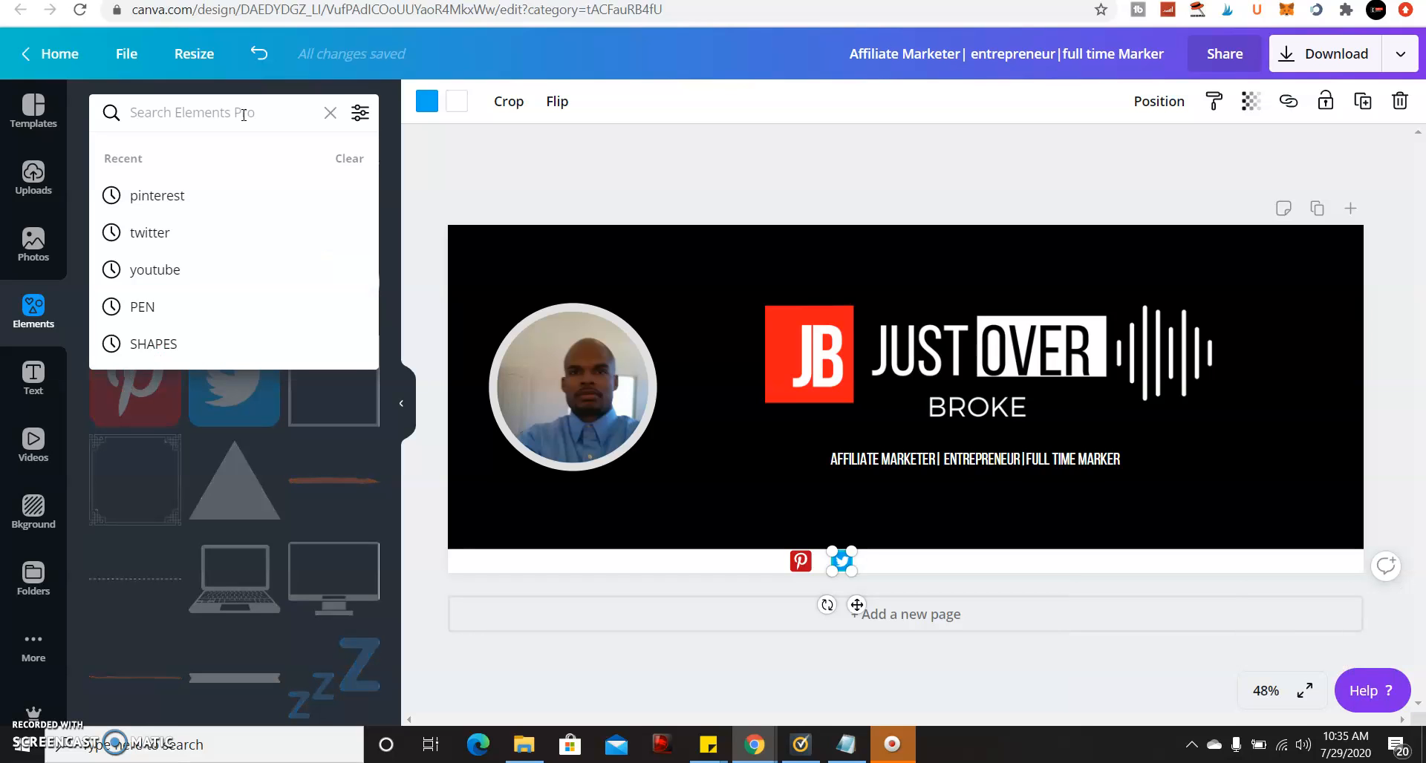
{"action": "type", "text": "you"}
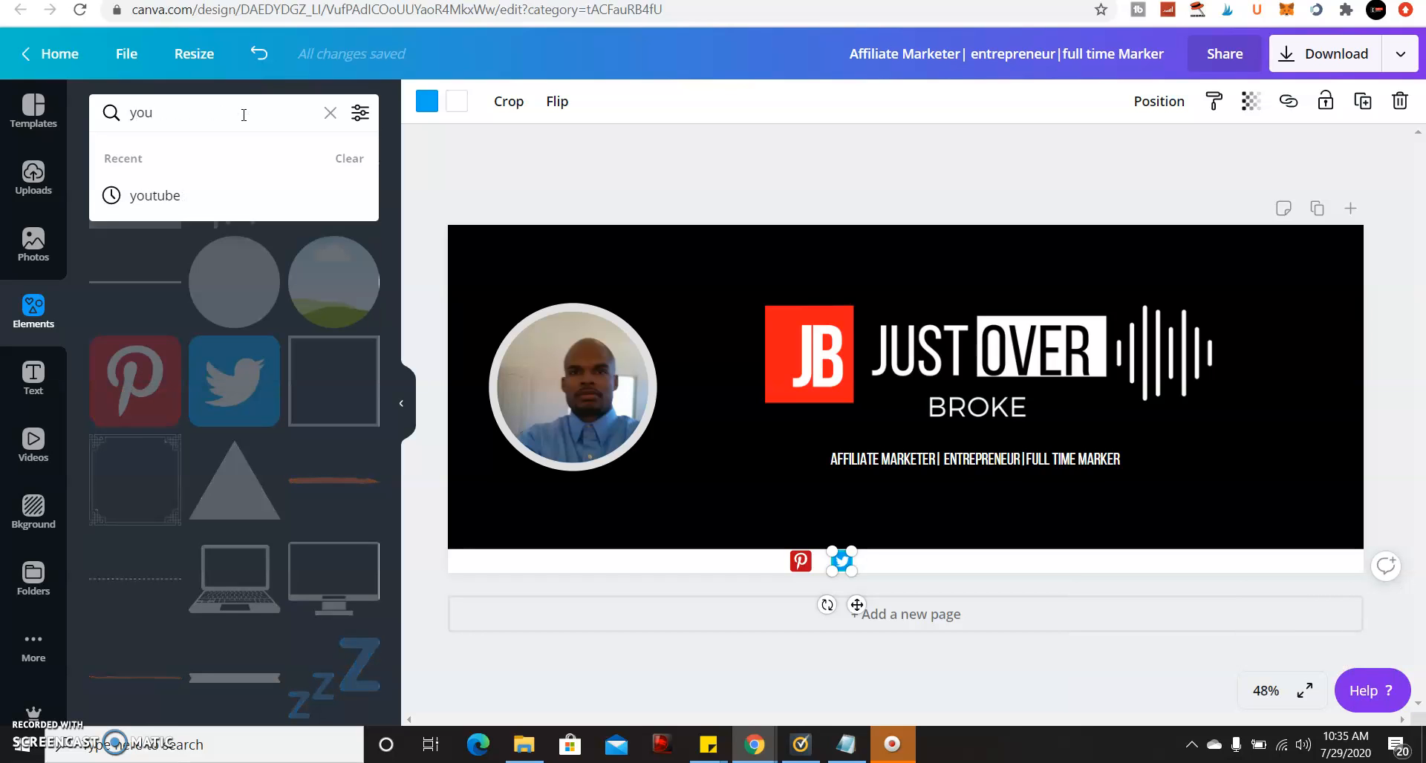
{"action": "left_click", "coordinate": [191, 194]}
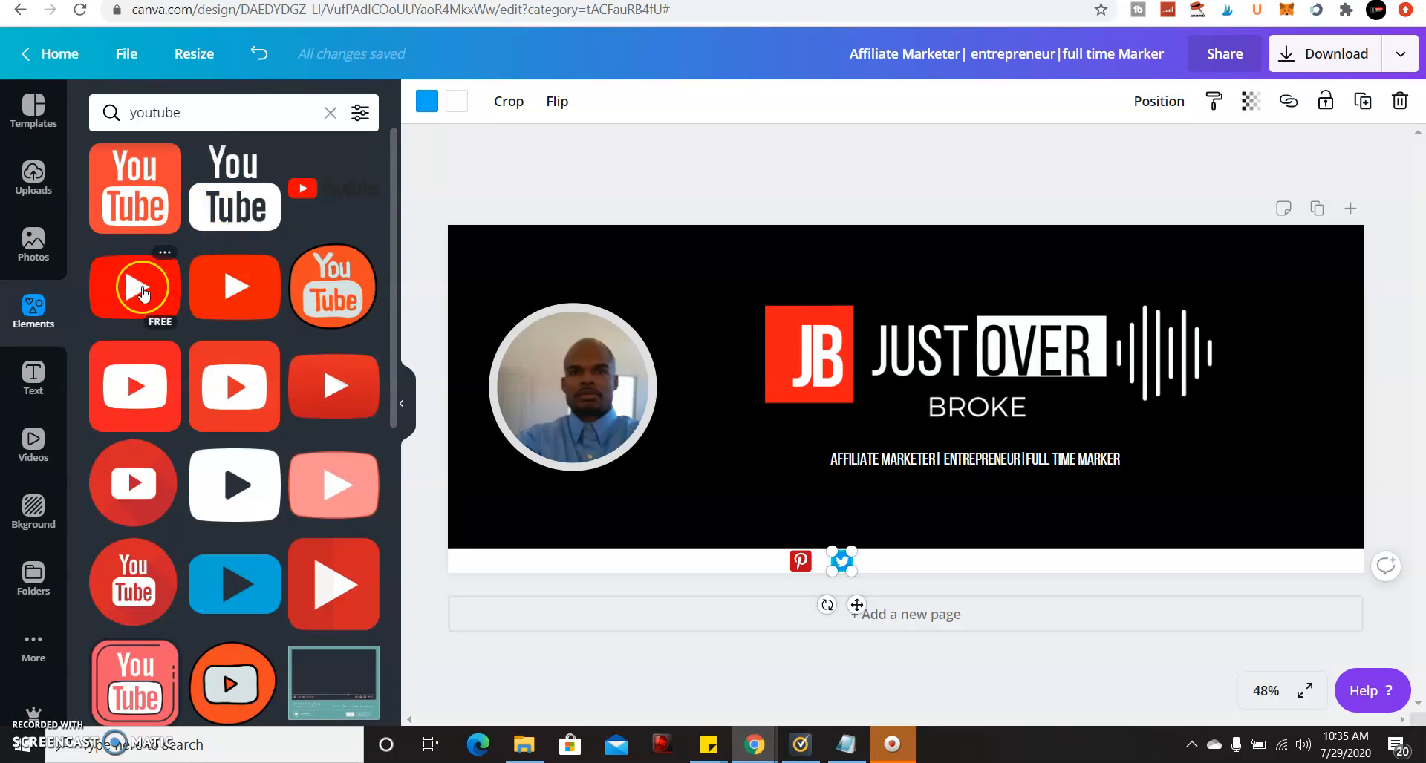
{"action": "left_click_drag", "start_coordinate": [144, 291], "coordinate": [948, 557]}
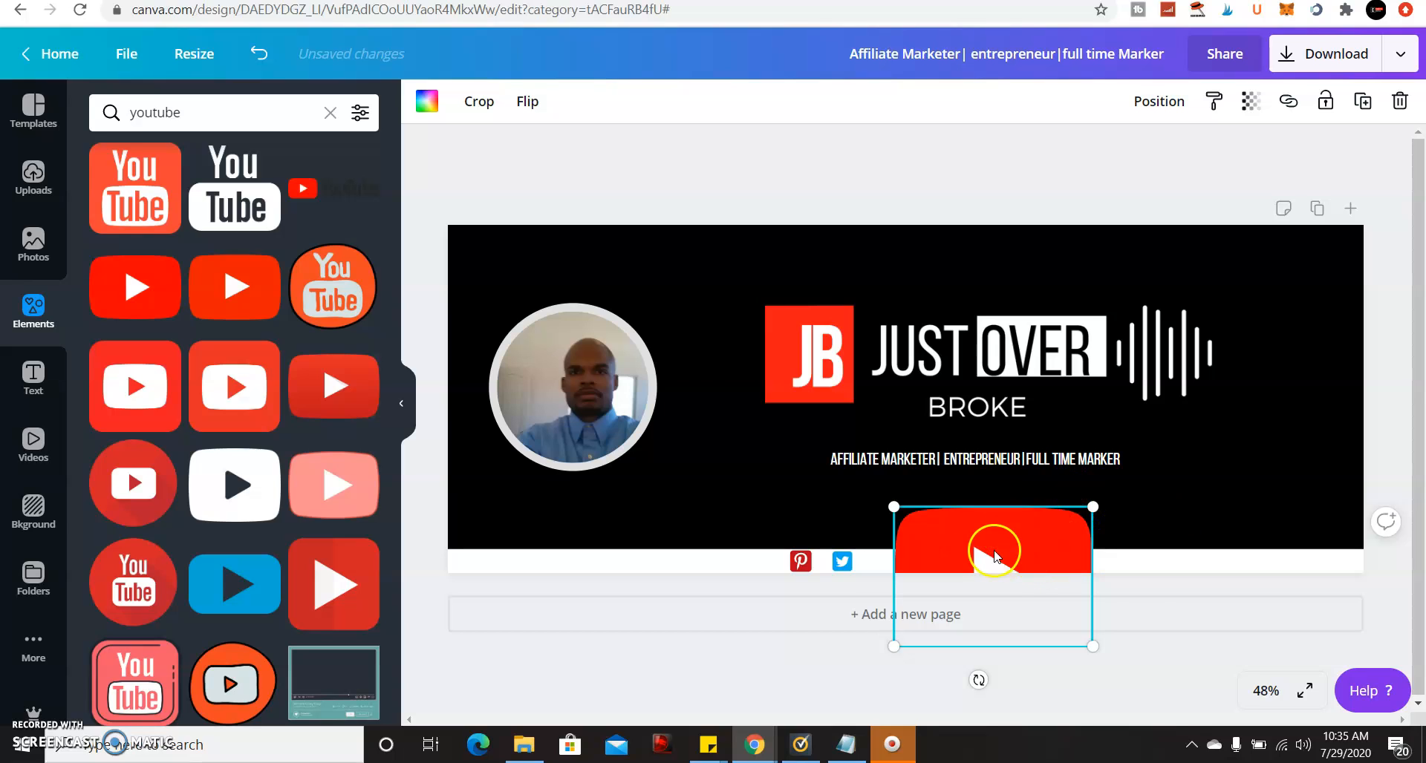
{"action": "left_click", "coordinate": [1153, 101]}
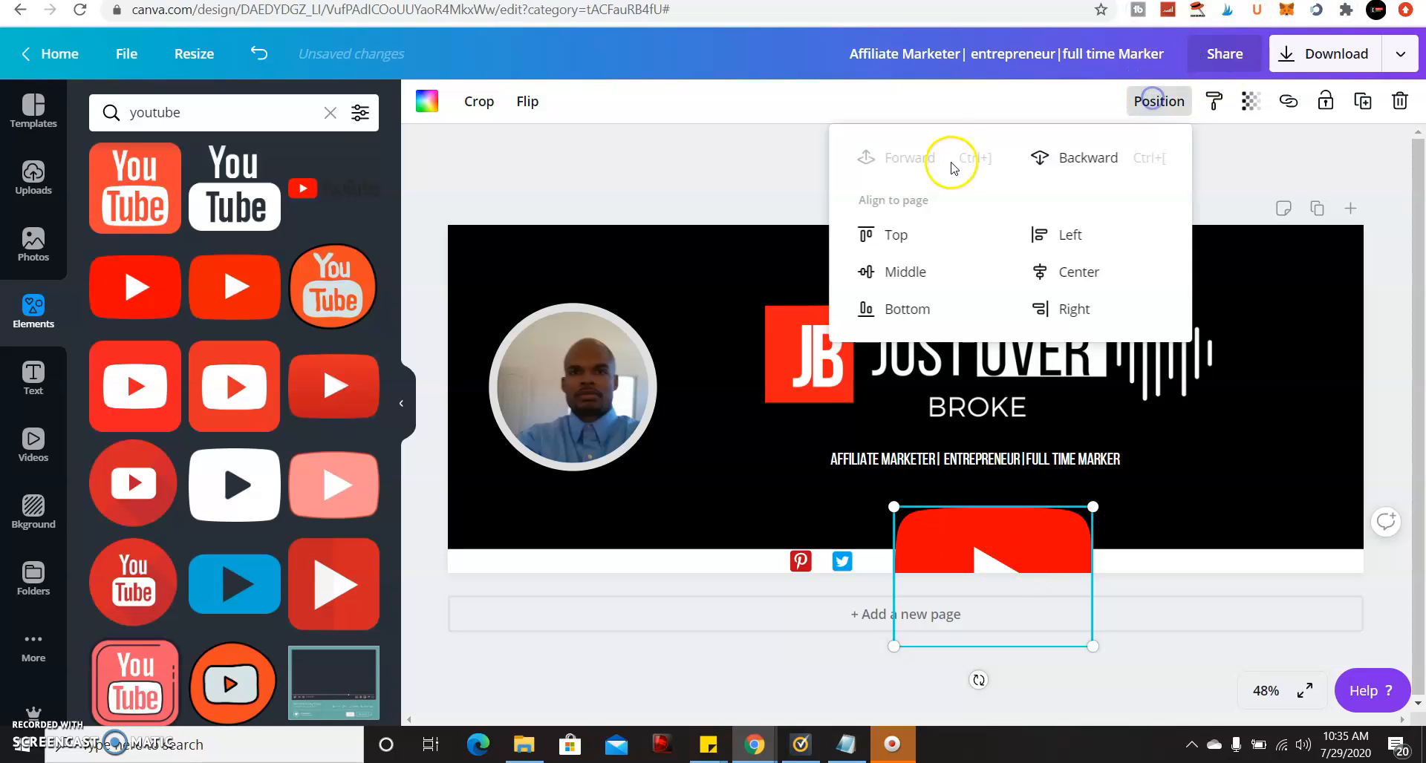
{"action": "left_click", "coordinate": [1040, 156]}
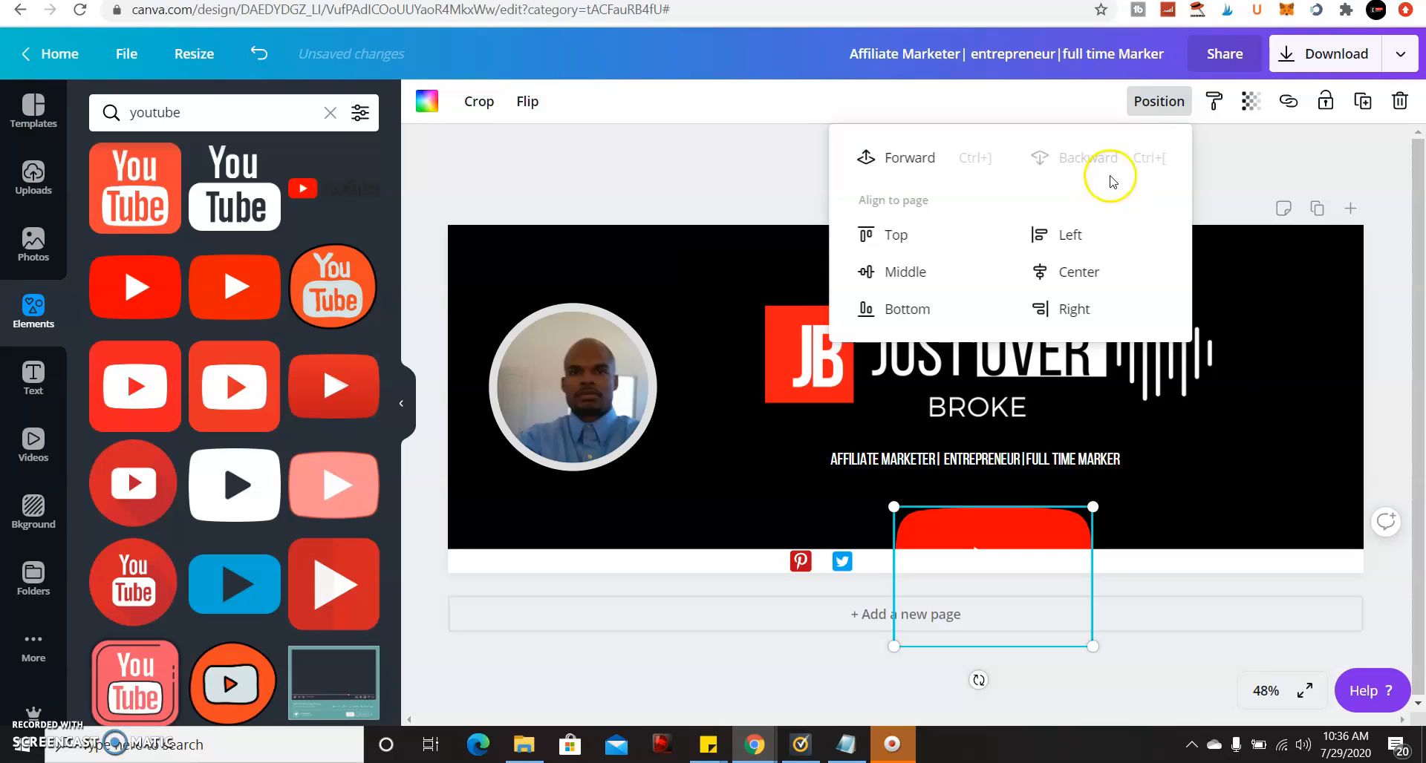
{"action": "left_click", "coordinate": [915, 162]}
Shrink the YouTube icon to about 55 by 39 and place it beside the Twitter icon.
{"action": "left_click_drag", "start_coordinate": [965, 525], "coordinate": [958, 496]}
{"action": "left_click_drag", "start_coordinate": [1089, 470], "coordinate": [921, 510]}
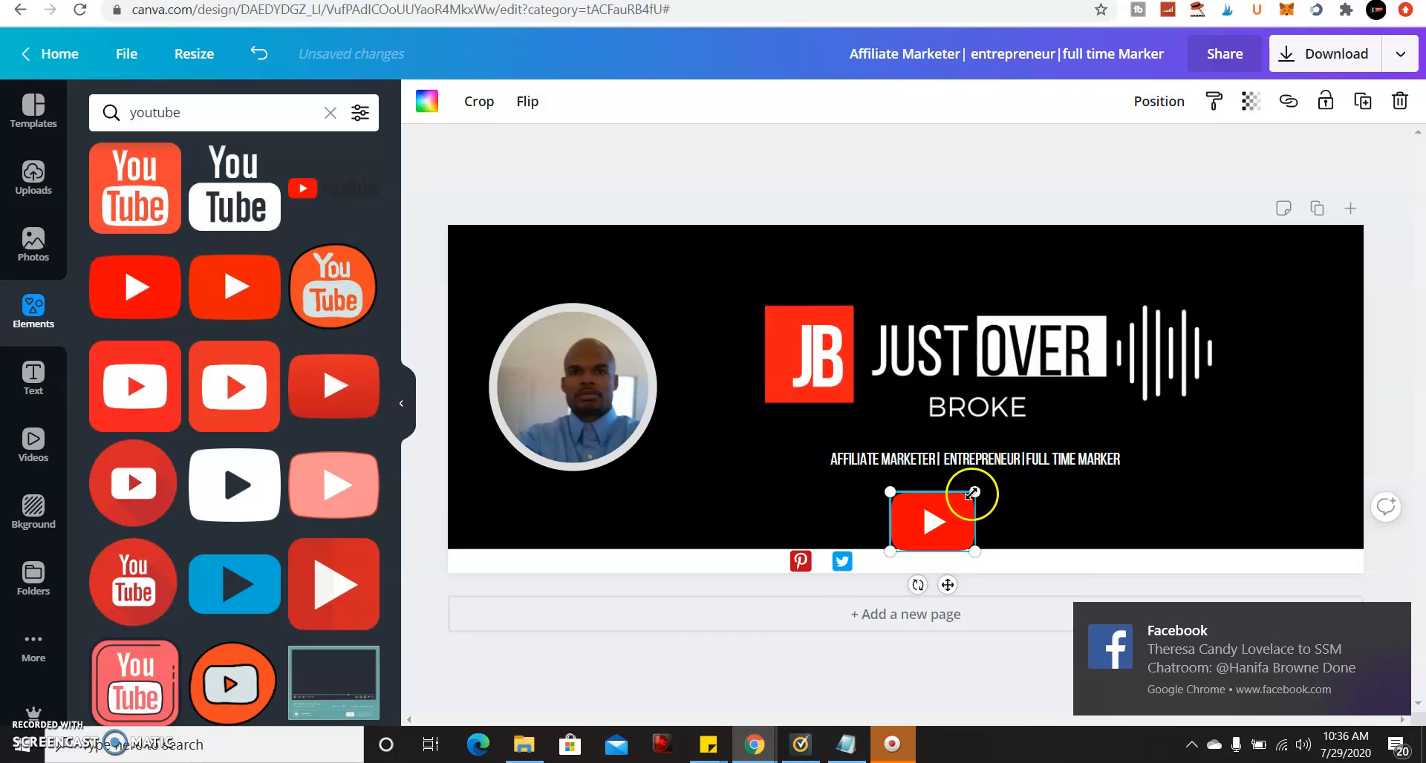
{"action": "left_click_drag", "start_coordinate": [974, 493], "coordinate": [891, 559]}
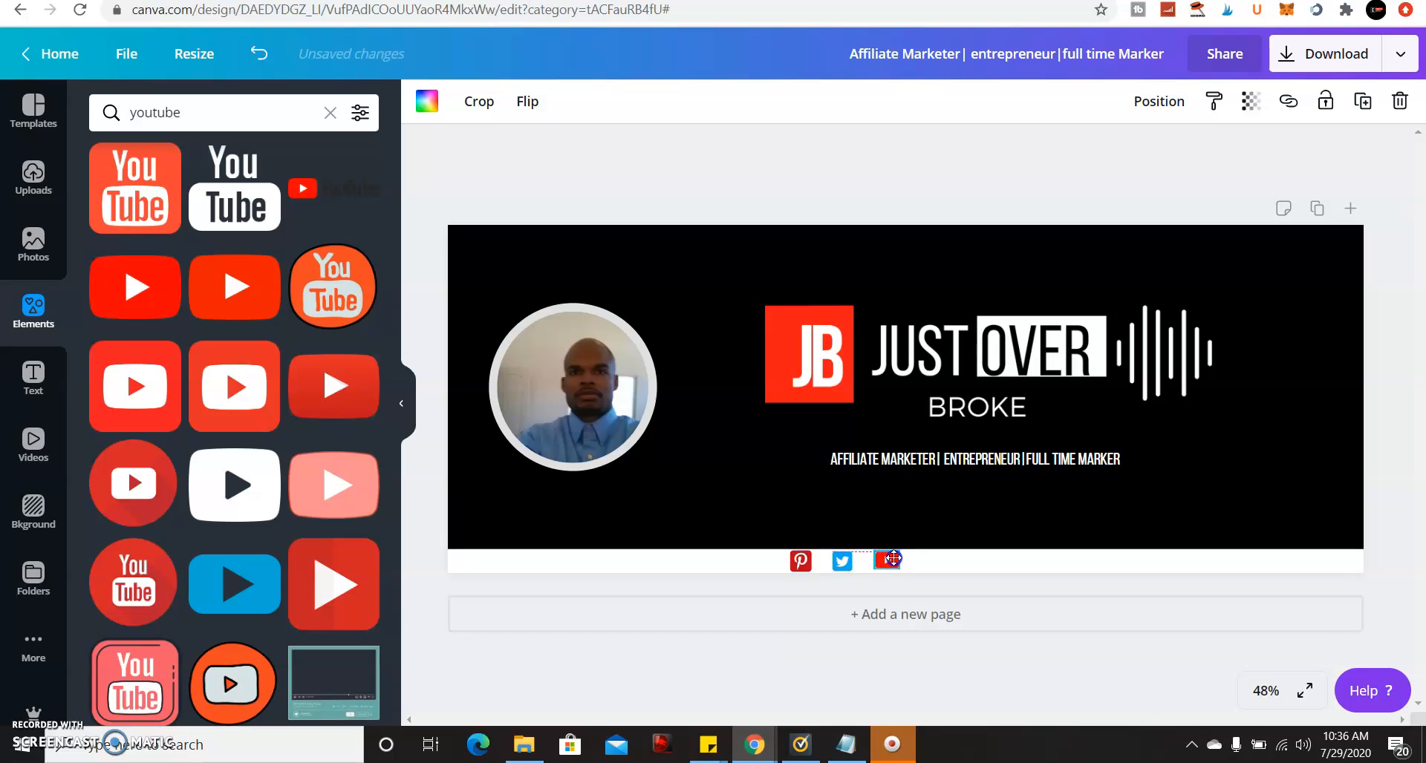
{"action": "left_click_drag", "start_coordinate": [894, 560], "coordinate": [894, 559]}
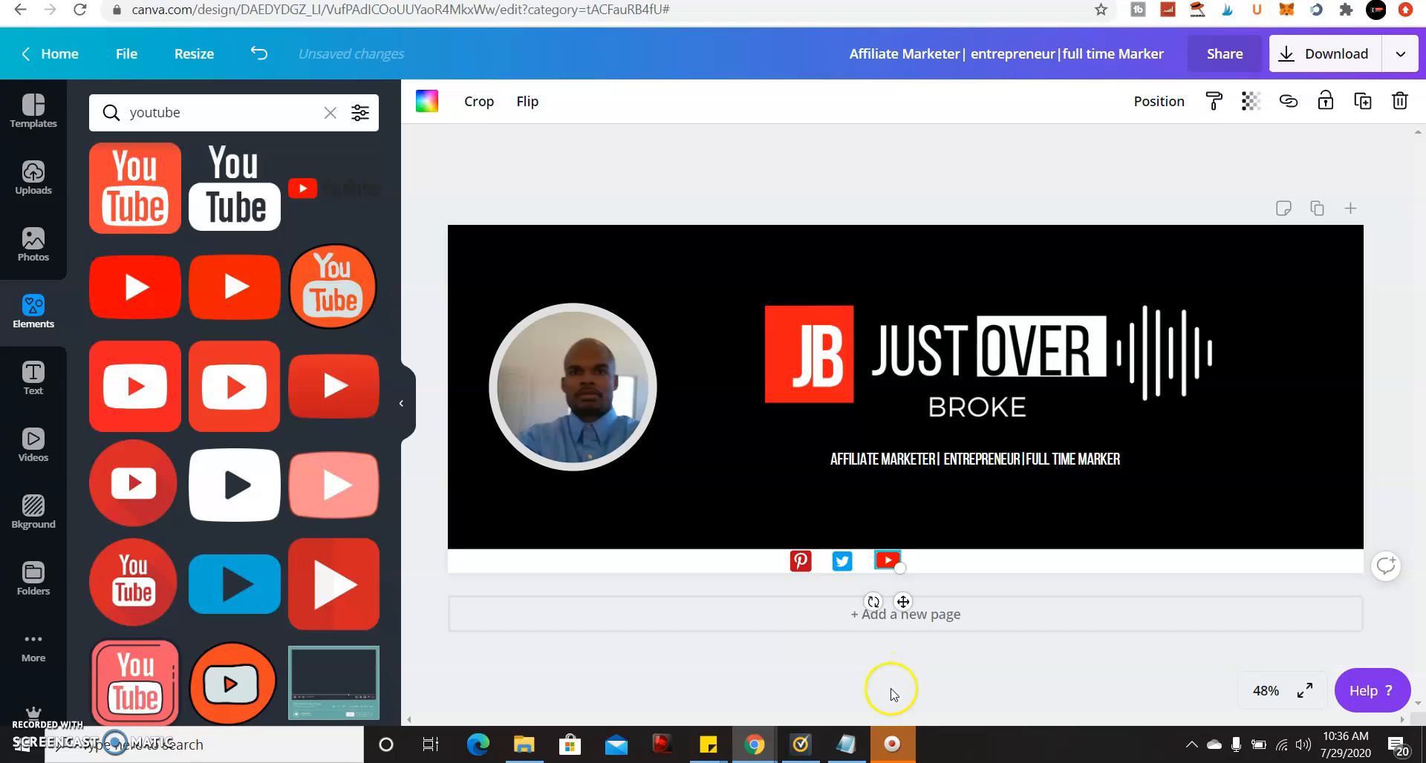
Copy the YouTube channel URL line from the Notepad notes, then minimize Notepad.
{"action": "left_click", "coordinate": [847, 748]}
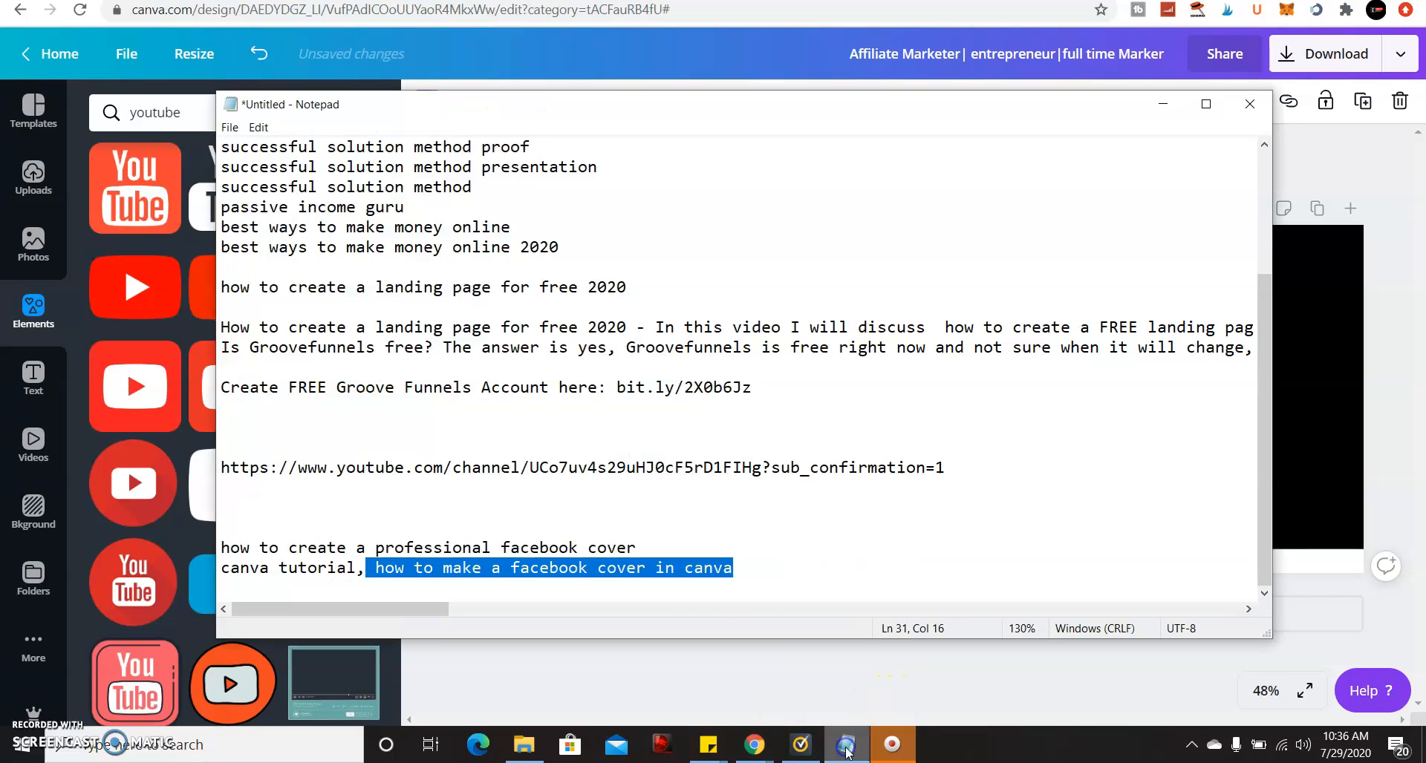
{"action": "left_click", "coordinate": [947, 473]}
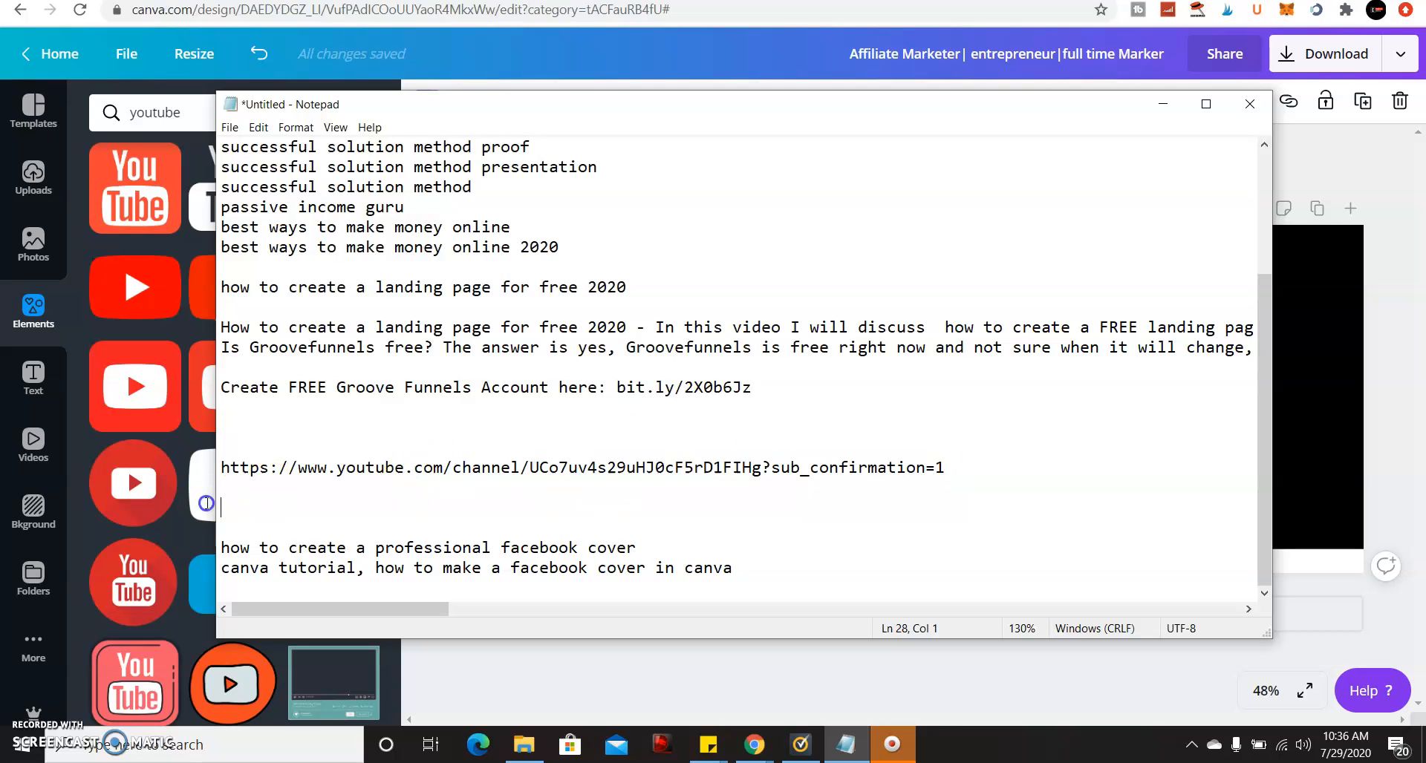
{"action": "left_click_drag", "start_coordinate": [210, 485], "coordinate": [213, 467]}
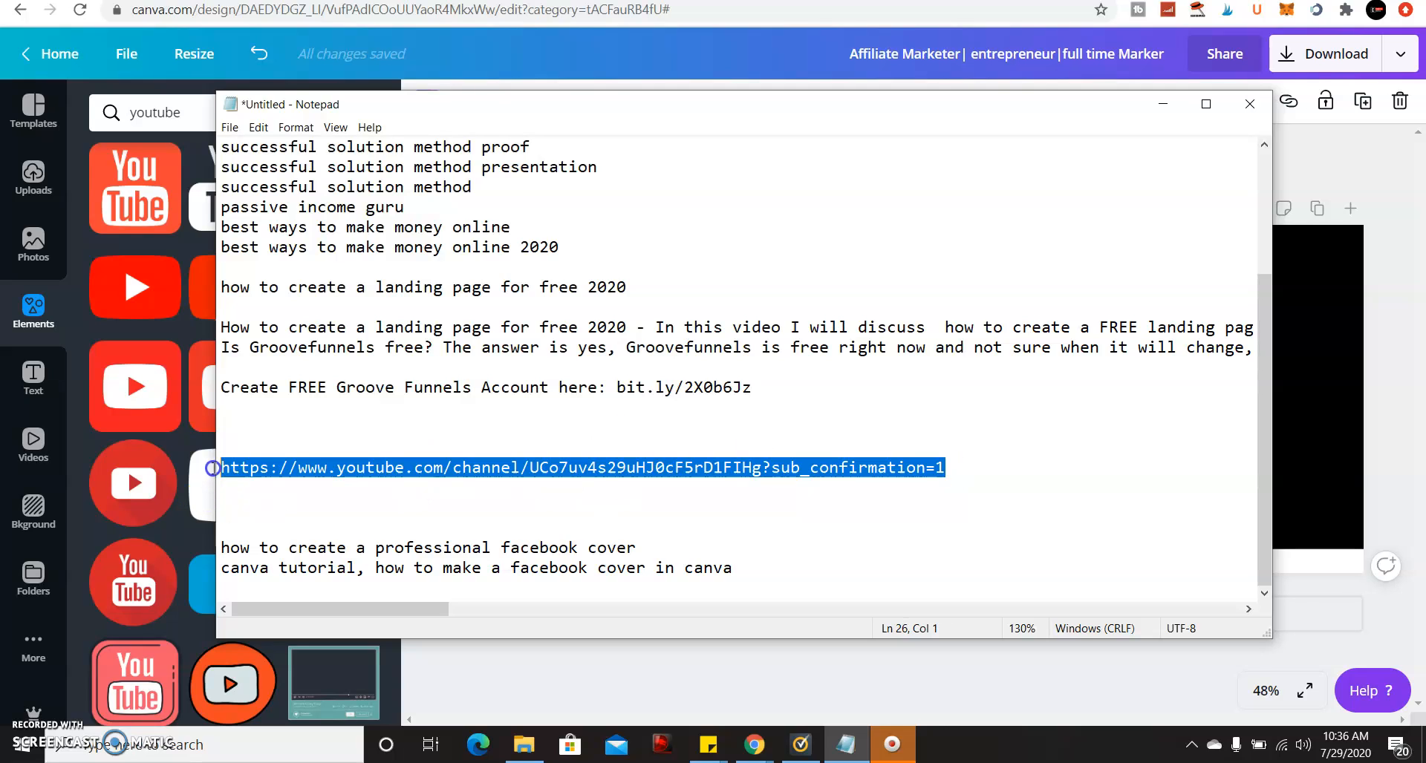
{"action": "right_click", "coordinate": [298, 467]}
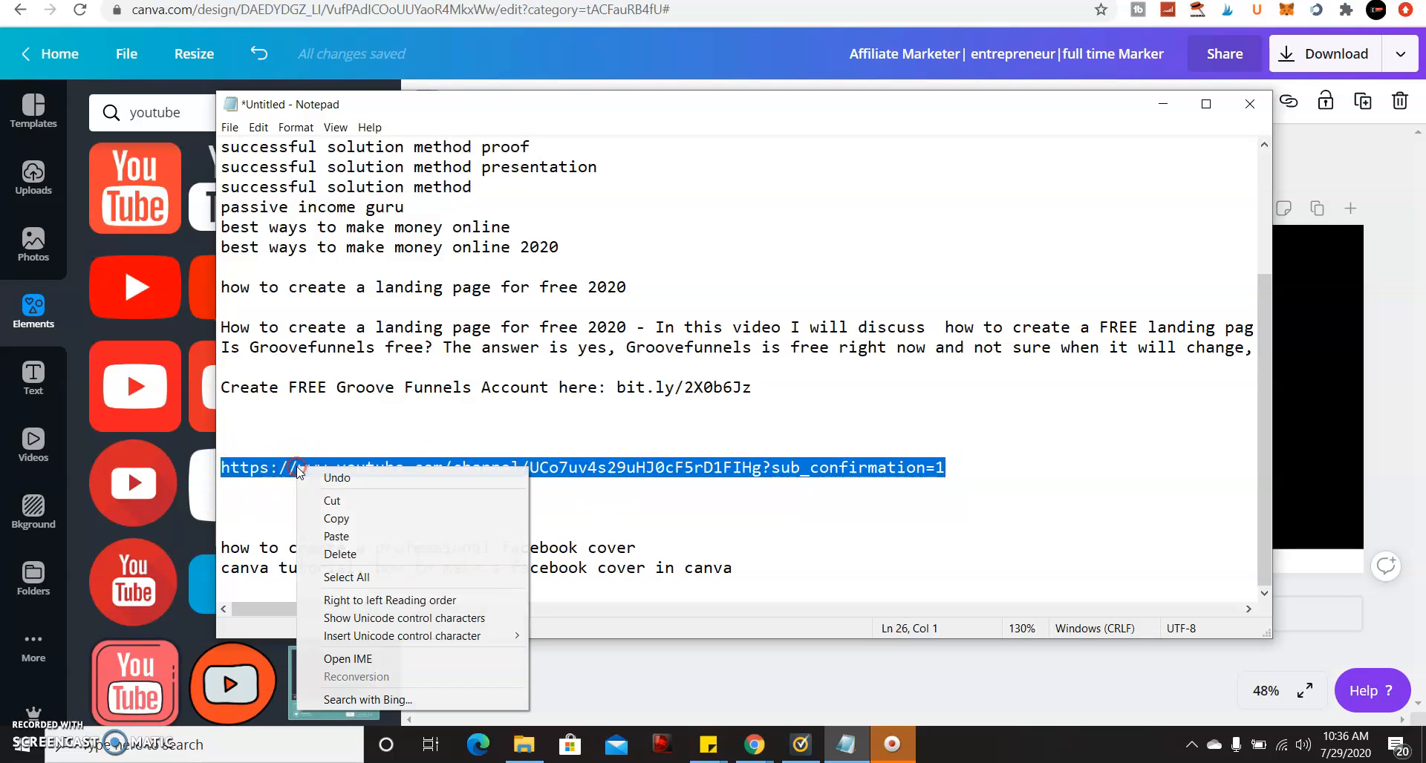
{"action": "left_click", "coordinate": [365, 520]}
{"action": "left_click", "coordinate": [1163, 104]}
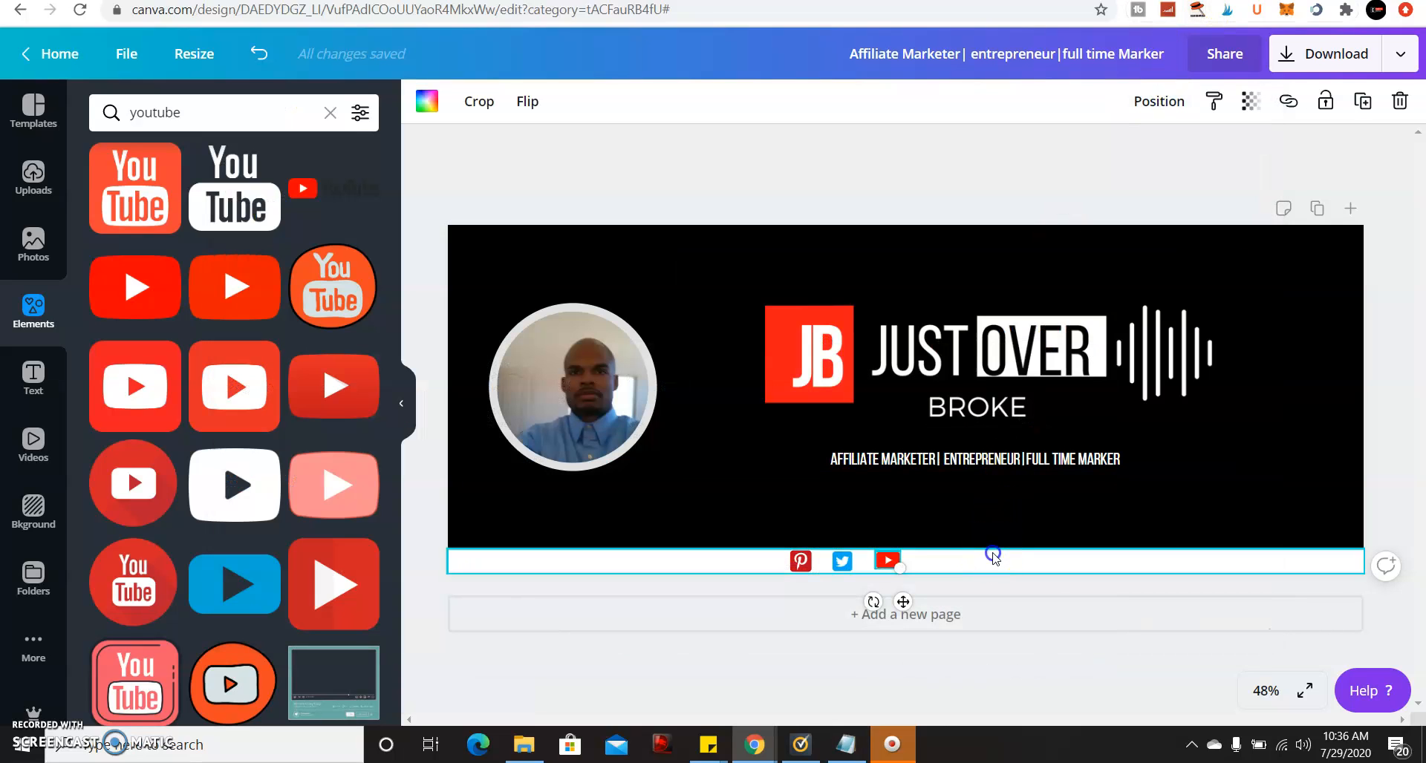
Add a new heading text box and move it below the tagline.
{"action": "left_click", "coordinate": [992, 555]}
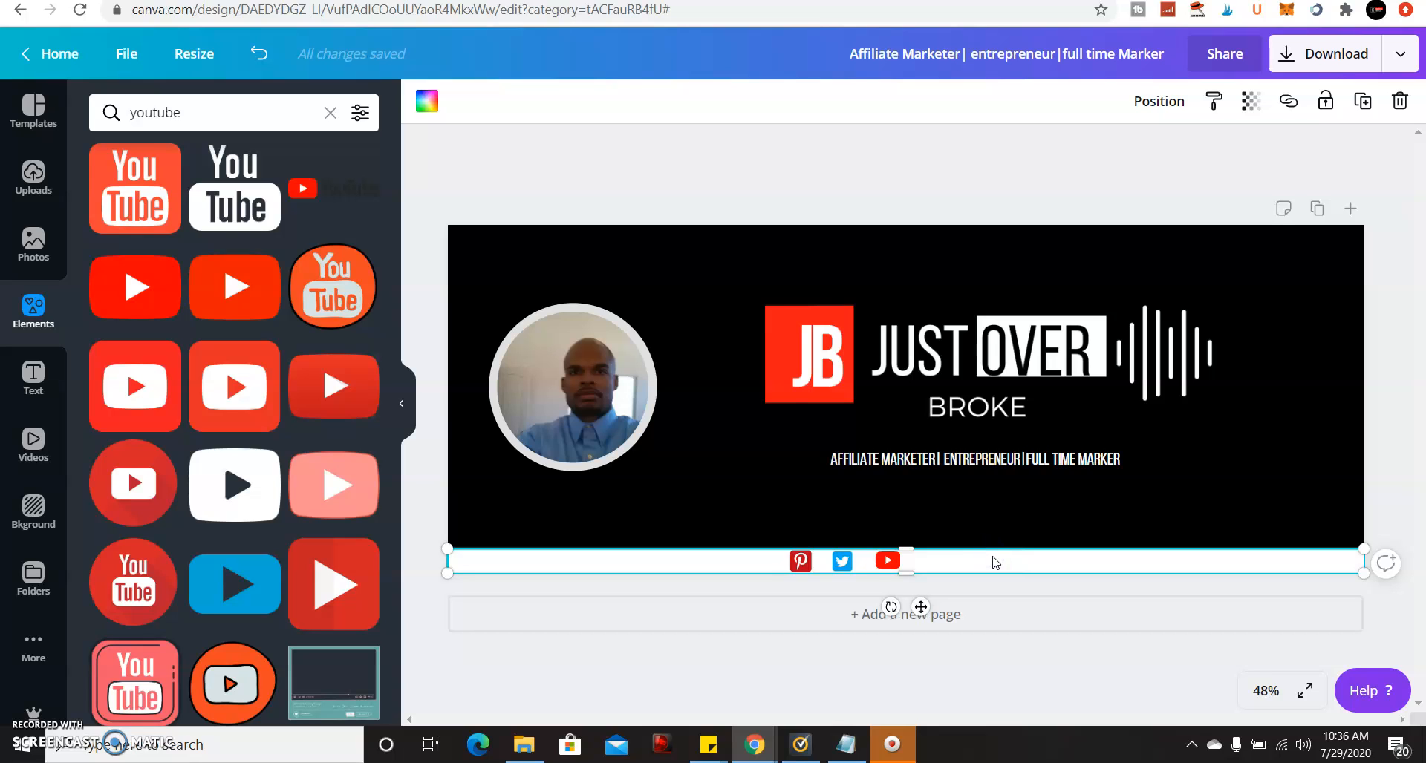
{"action": "left_click", "coordinate": [34, 377]}
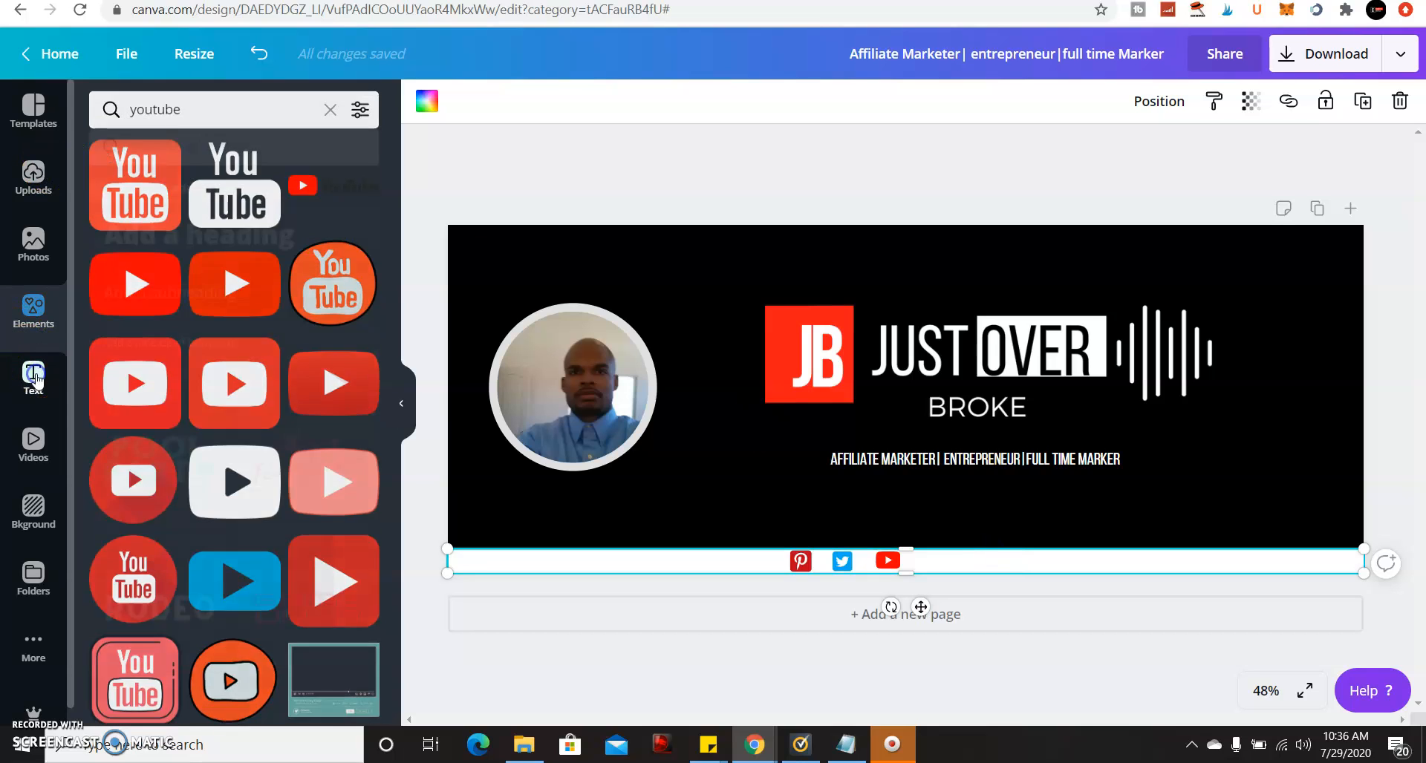
{"action": "left_click", "coordinate": [324, 197]}
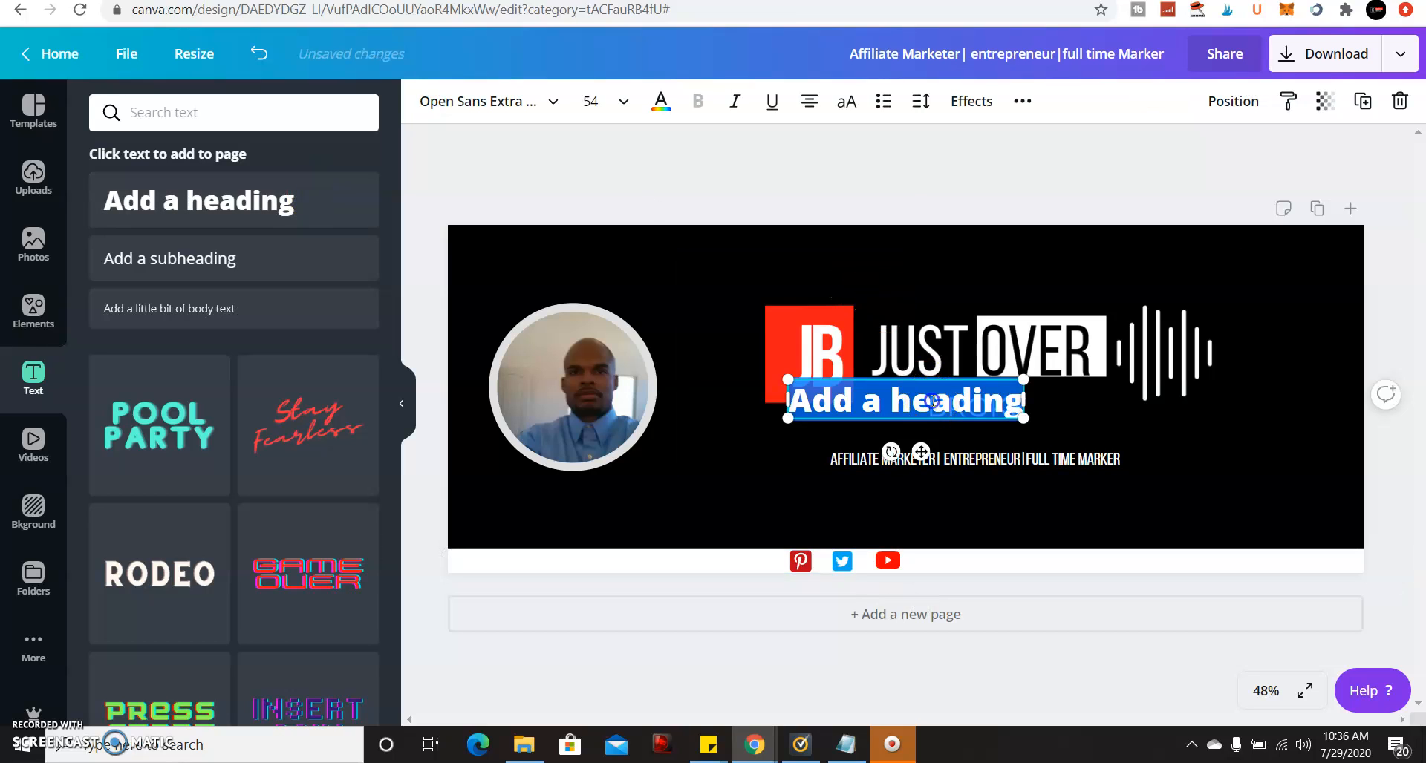
{"action": "left_click", "coordinate": [932, 401]}
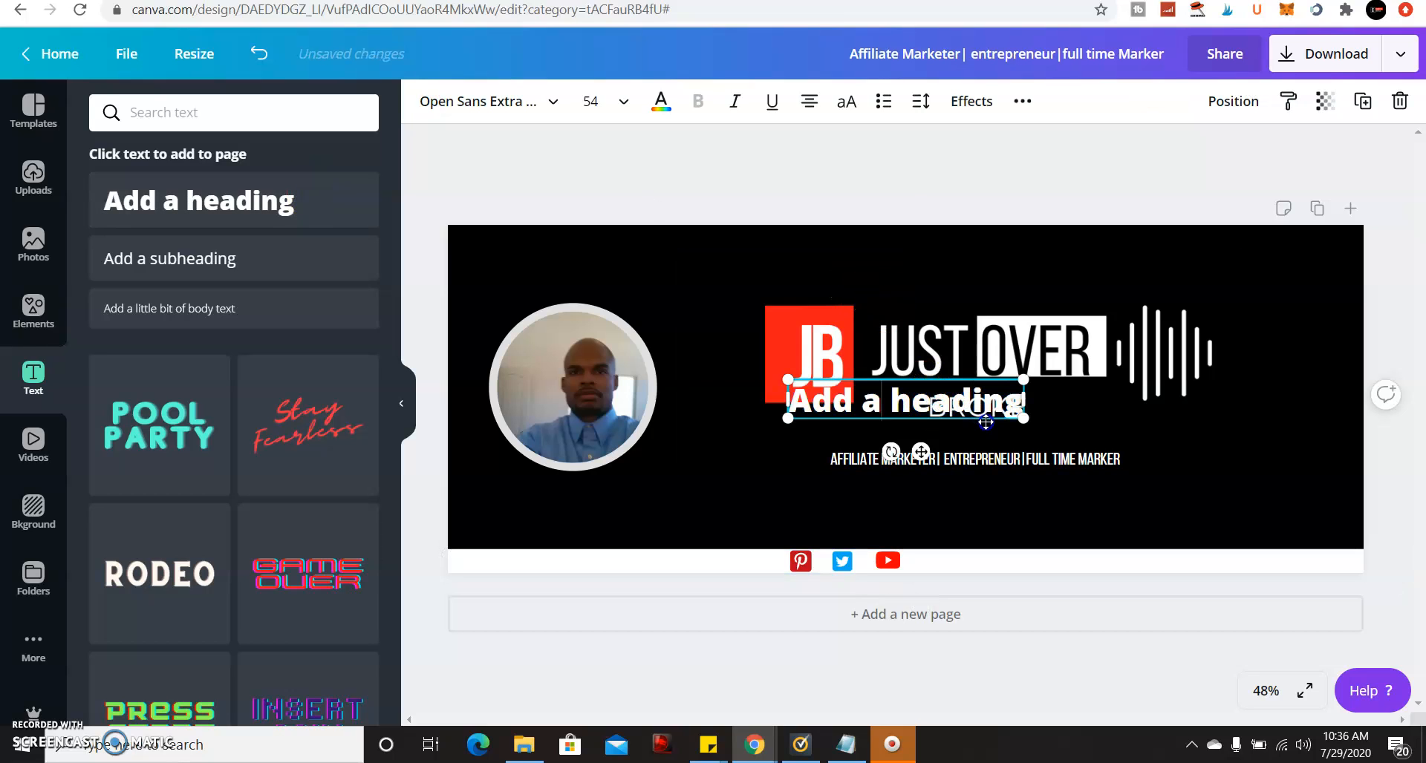
{"action": "left_click", "coordinate": [1071, 411]}
{"action": "left_click", "coordinate": [999, 398]}
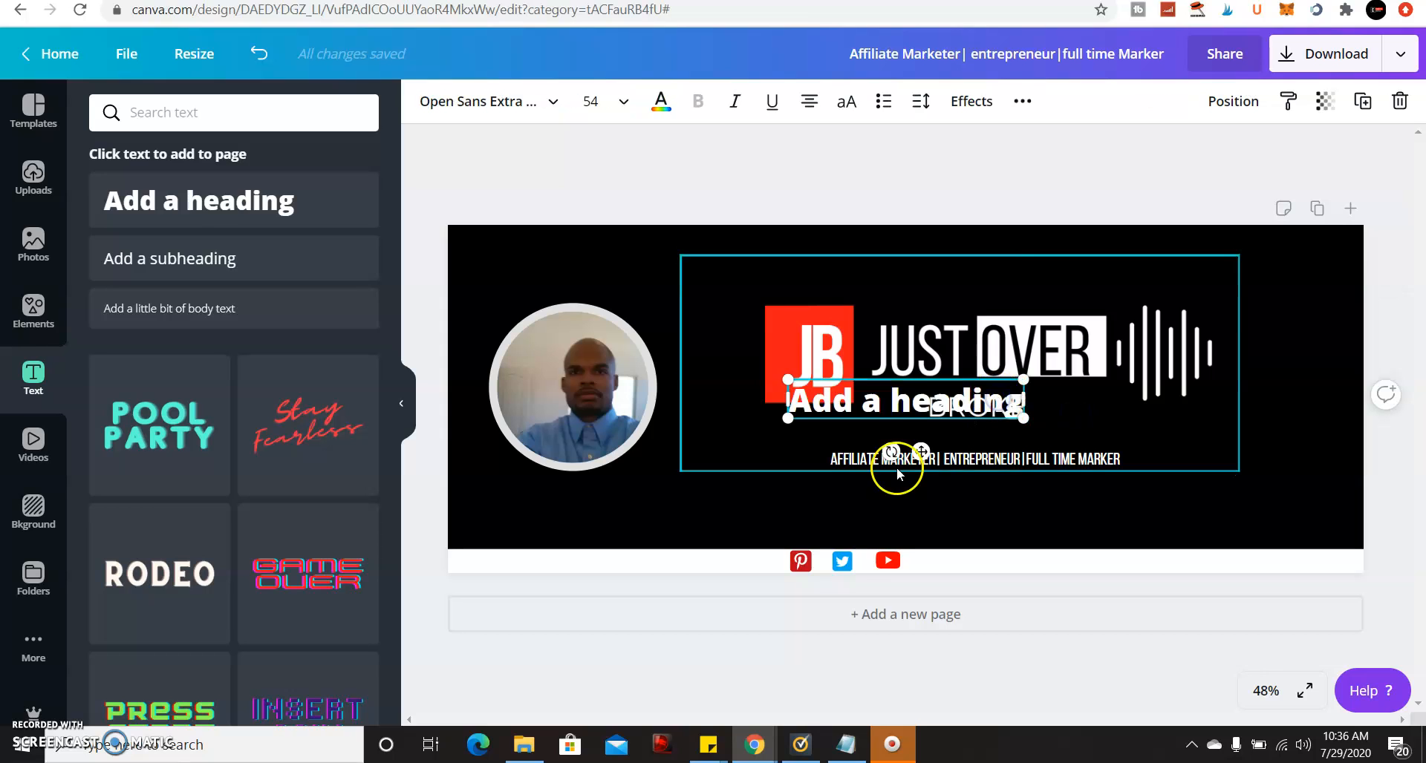
{"action": "left_click_drag", "start_coordinate": [920, 452], "coordinate": [1042, 573]}
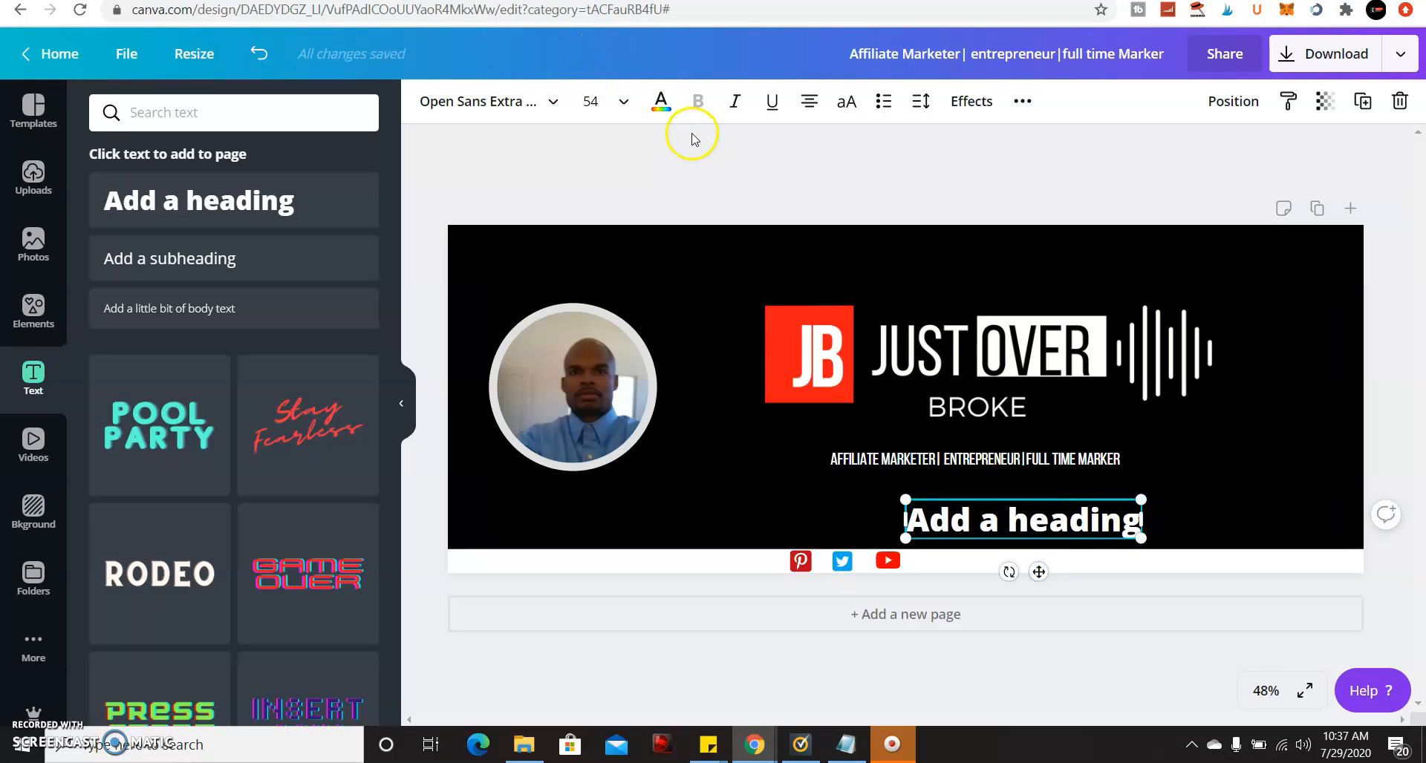
Make the heading text black, move it onto the white bar, and delete the placeholder text.
{"action": "left_click", "coordinate": [659, 102]}
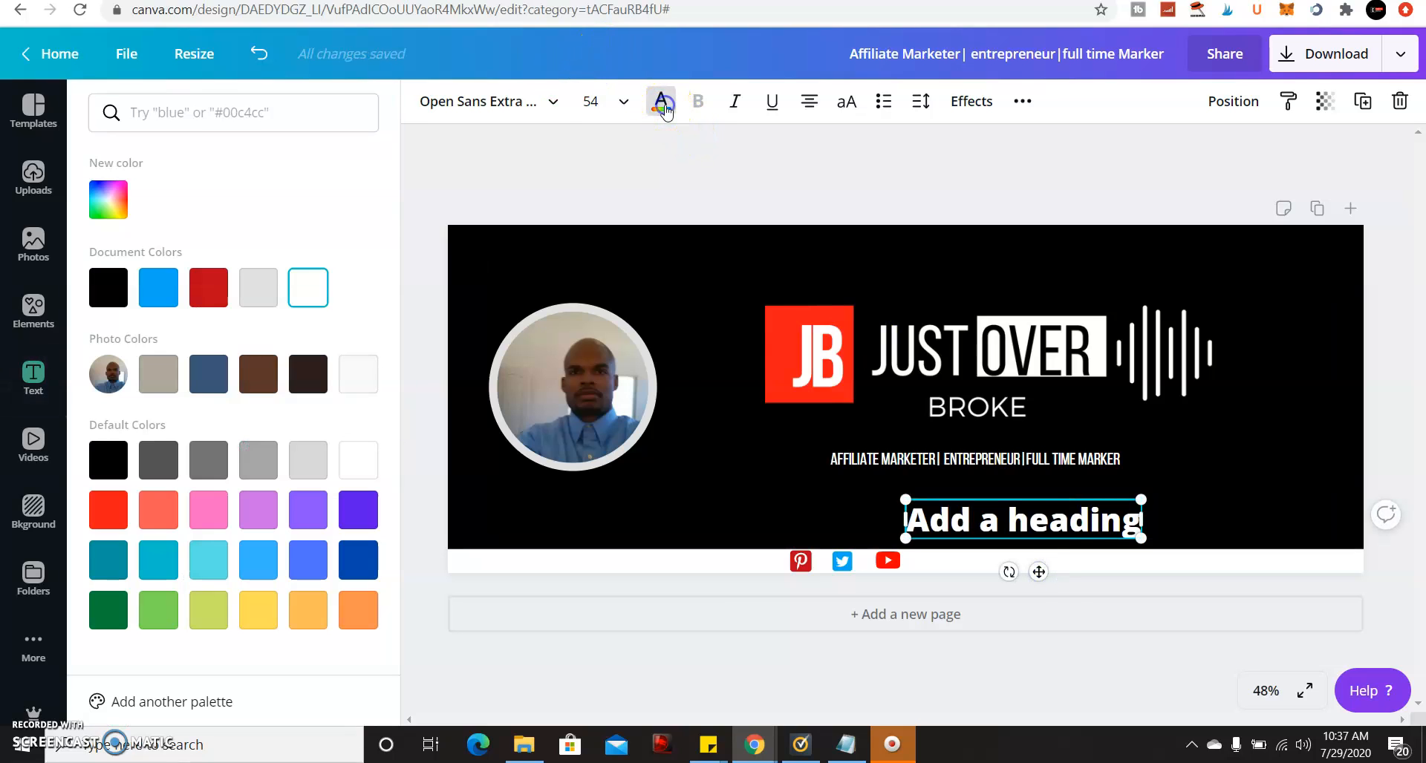
{"action": "left_click", "coordinate": [270, 280]}
{"action": "left_click_drag", "start_coordinate": [935, 524], "coordinate": [965, 566]}
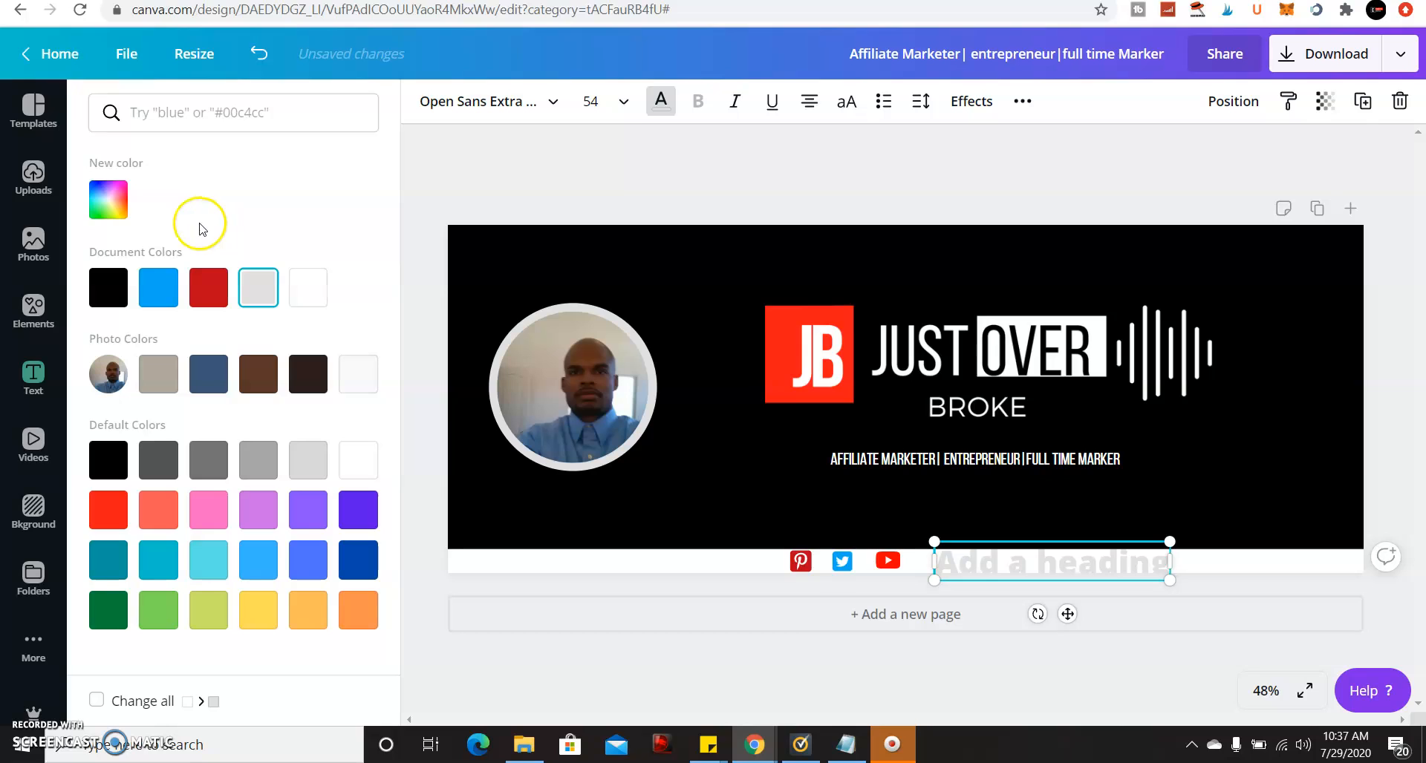
{"action": "left_click", "coordinate": [114, 280]}
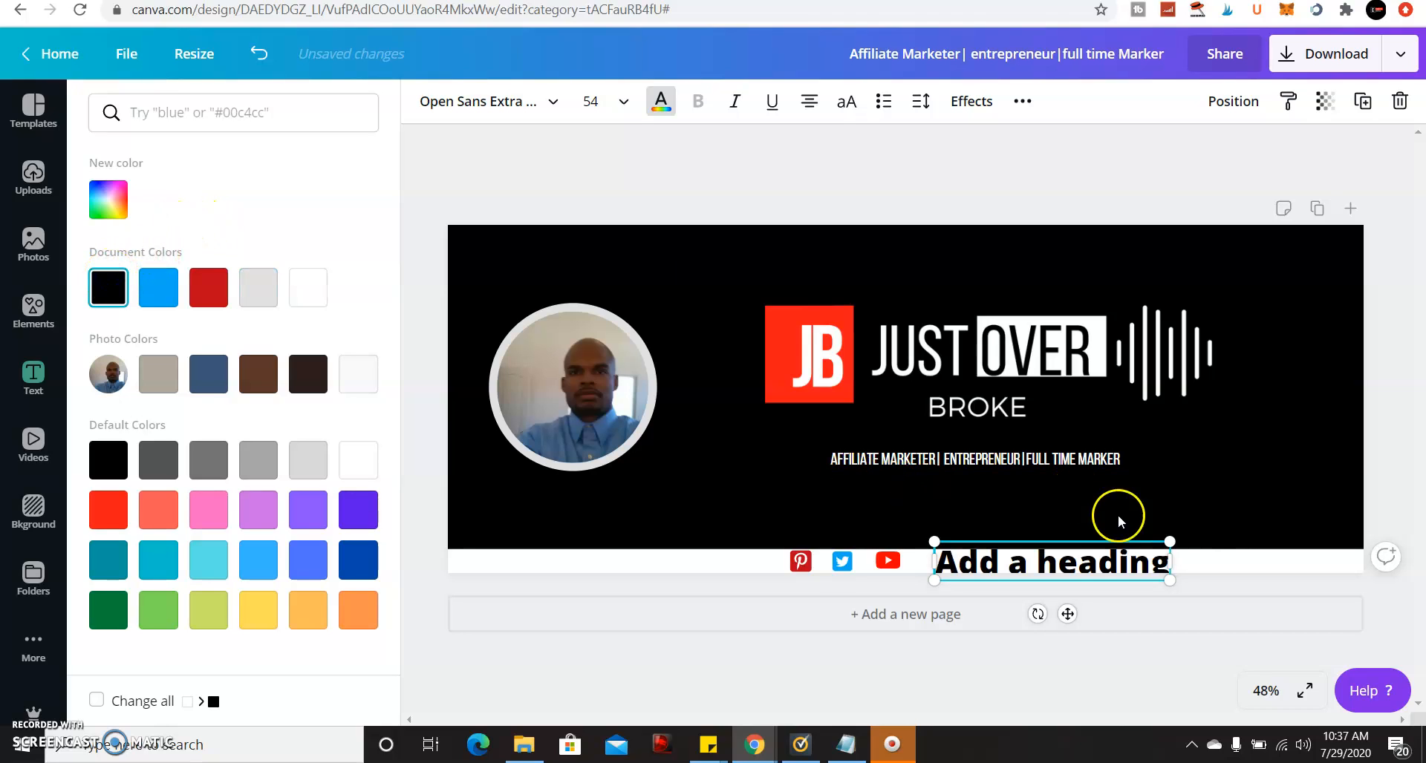
{"action": "double_click", "coordinate": [1164, 568]}
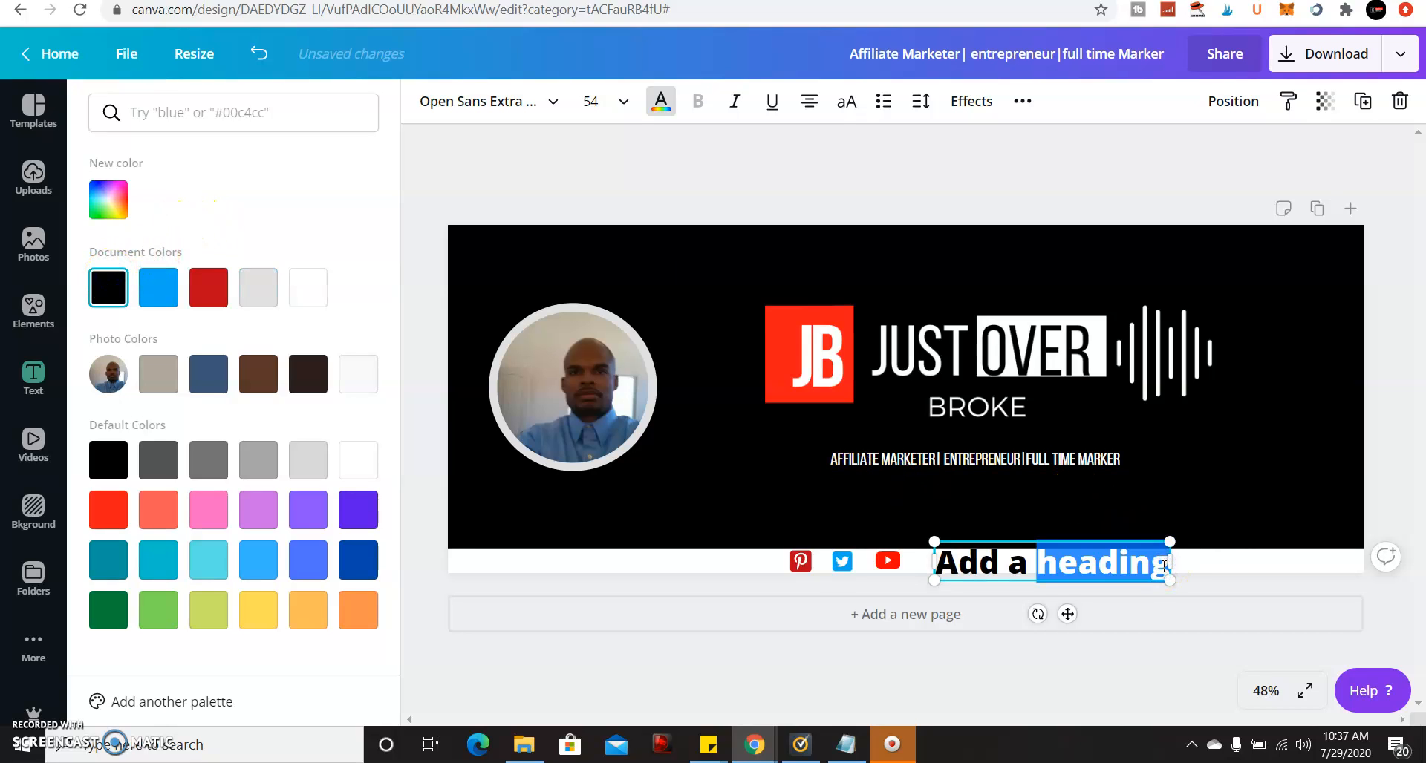
{"action": "key", "text": "BackSpace"}
{"action": "key", "text": "BackSpace"}
{"action": "key", "text": "BackSpace"}
{"action": "key", "text": "BackSpace"}
{"action": "key", "text": "BackSpace"}
{"action": "key", "text": "BackSpace"}
{"action": "key", "text": "BackSpace"}
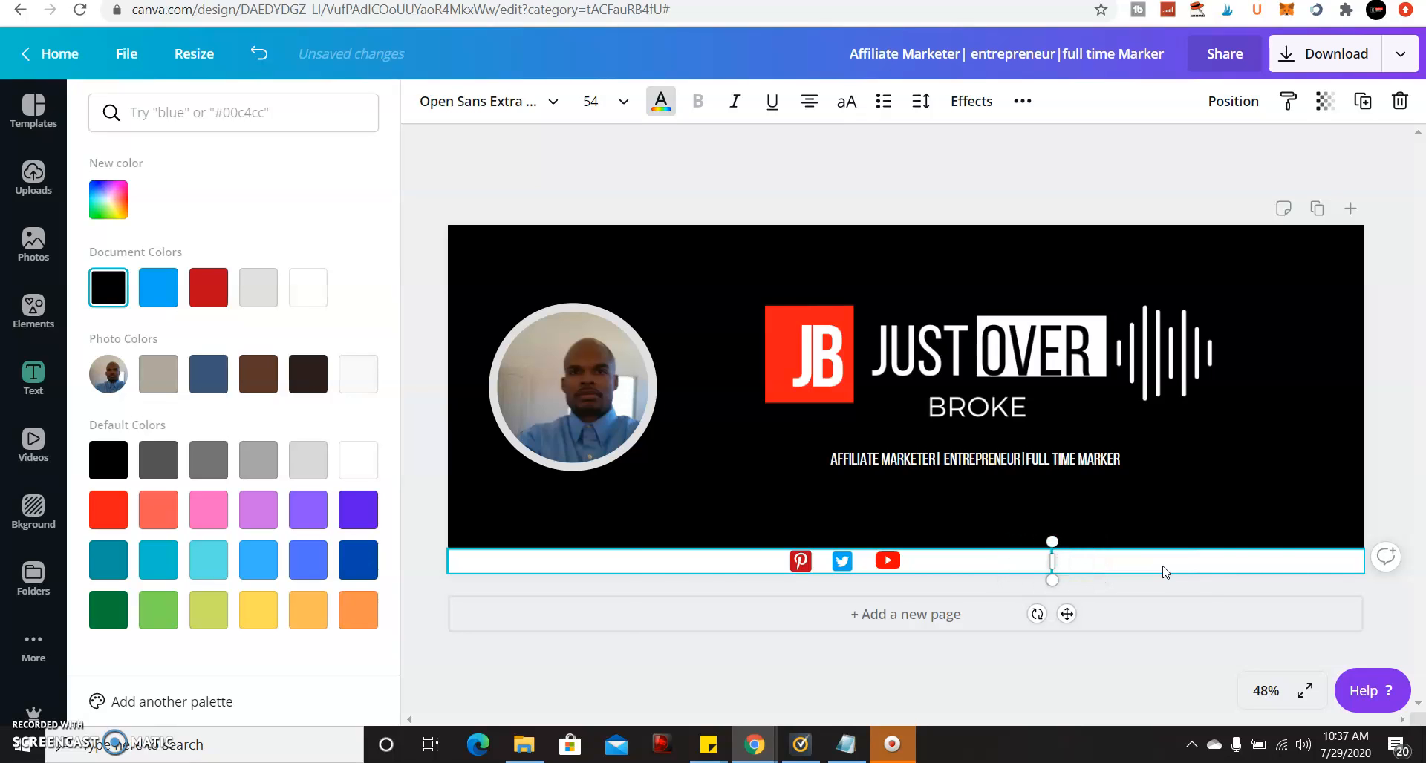
Paste the YouTube channel URL into the text box and set it in Arimo, size 24.
{"action": "key", "text": "ctrl+v"}
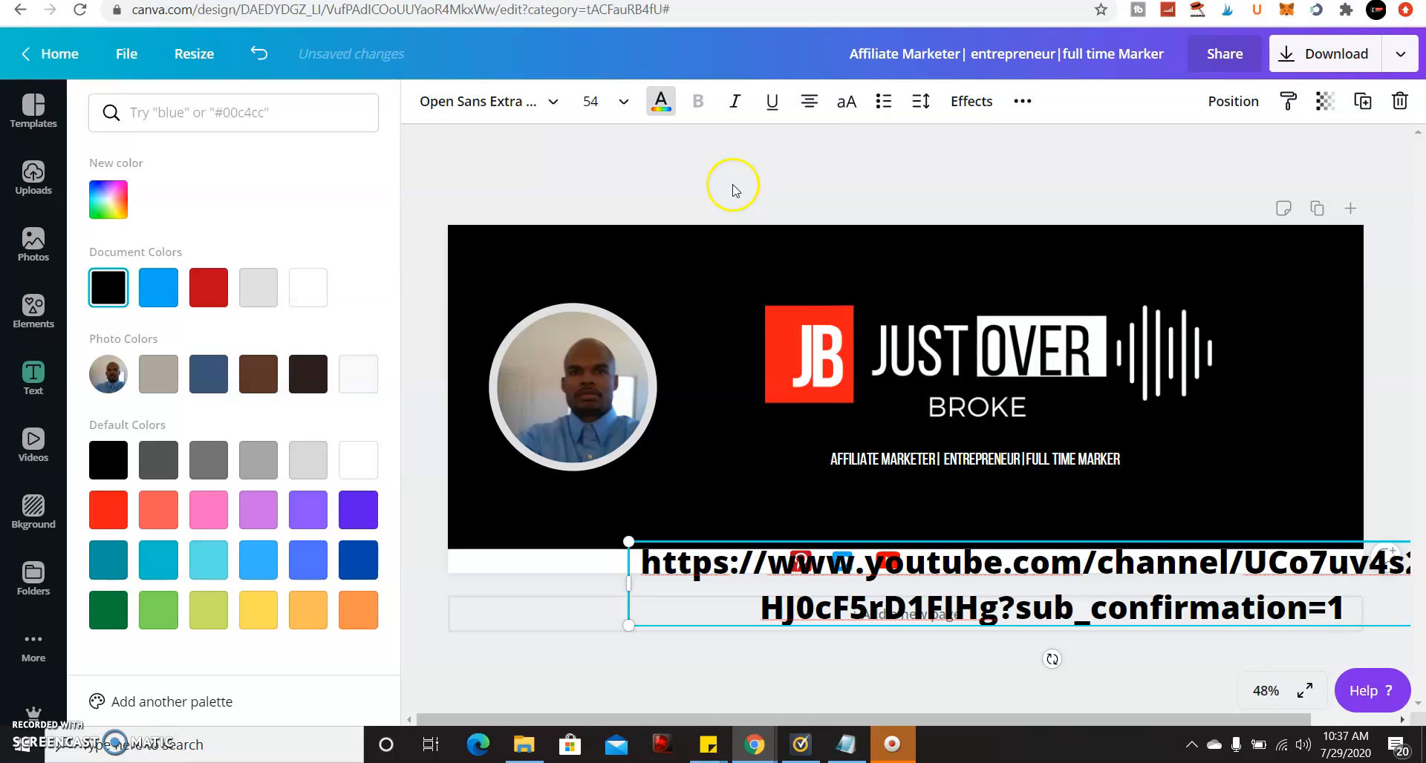
{"action": "left_click", "coordinate": [553, 102]}
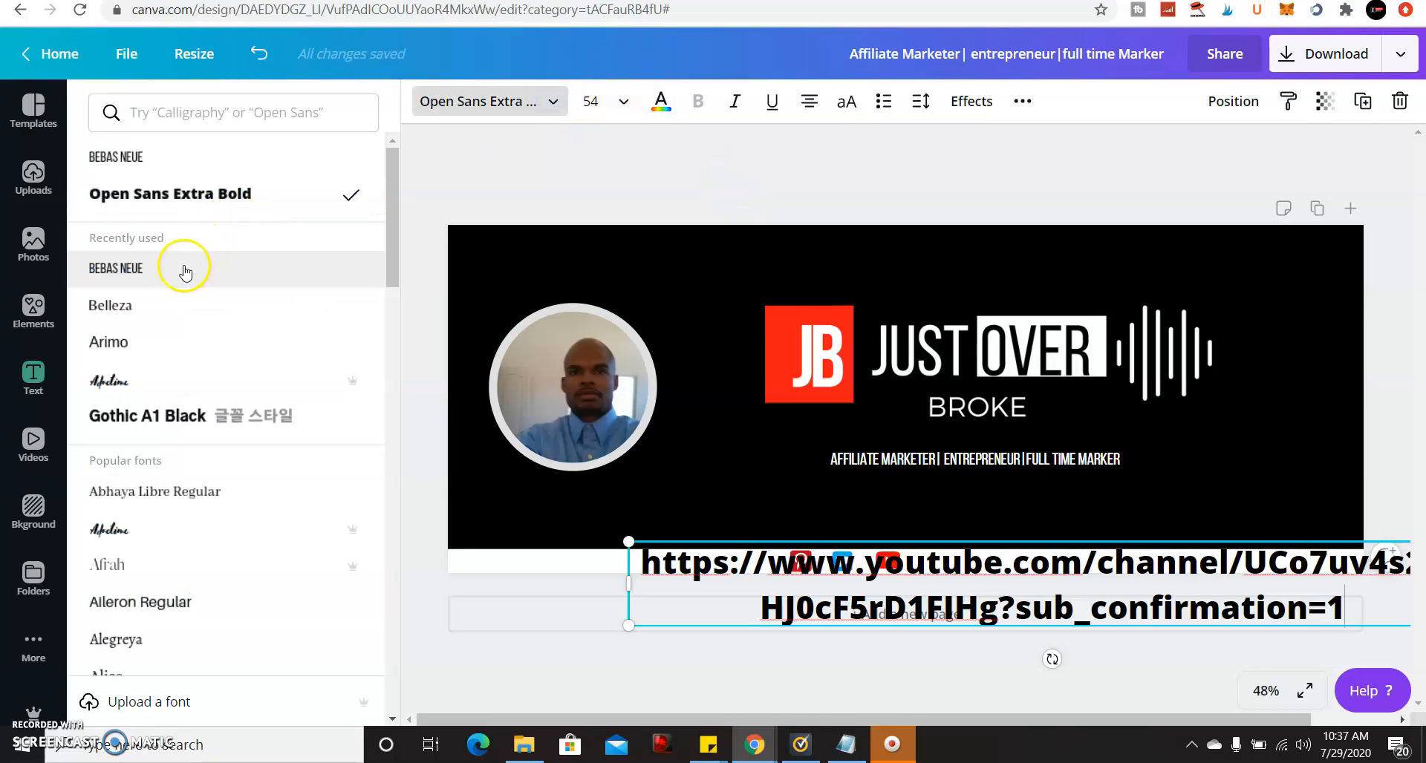
{"action": "left_click", "coordinate": [175, 336]}
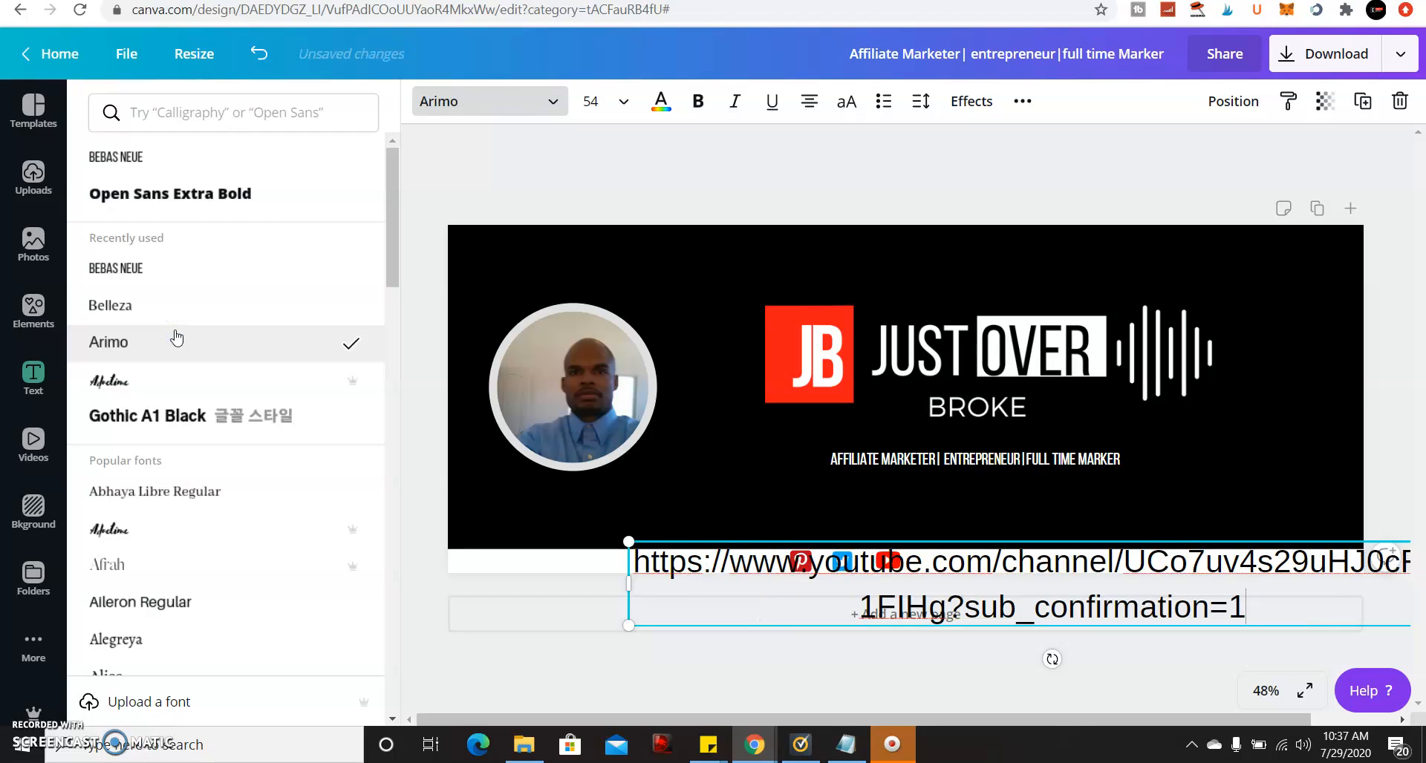
{"action": "left_click", "coordinate": [628, 100]}
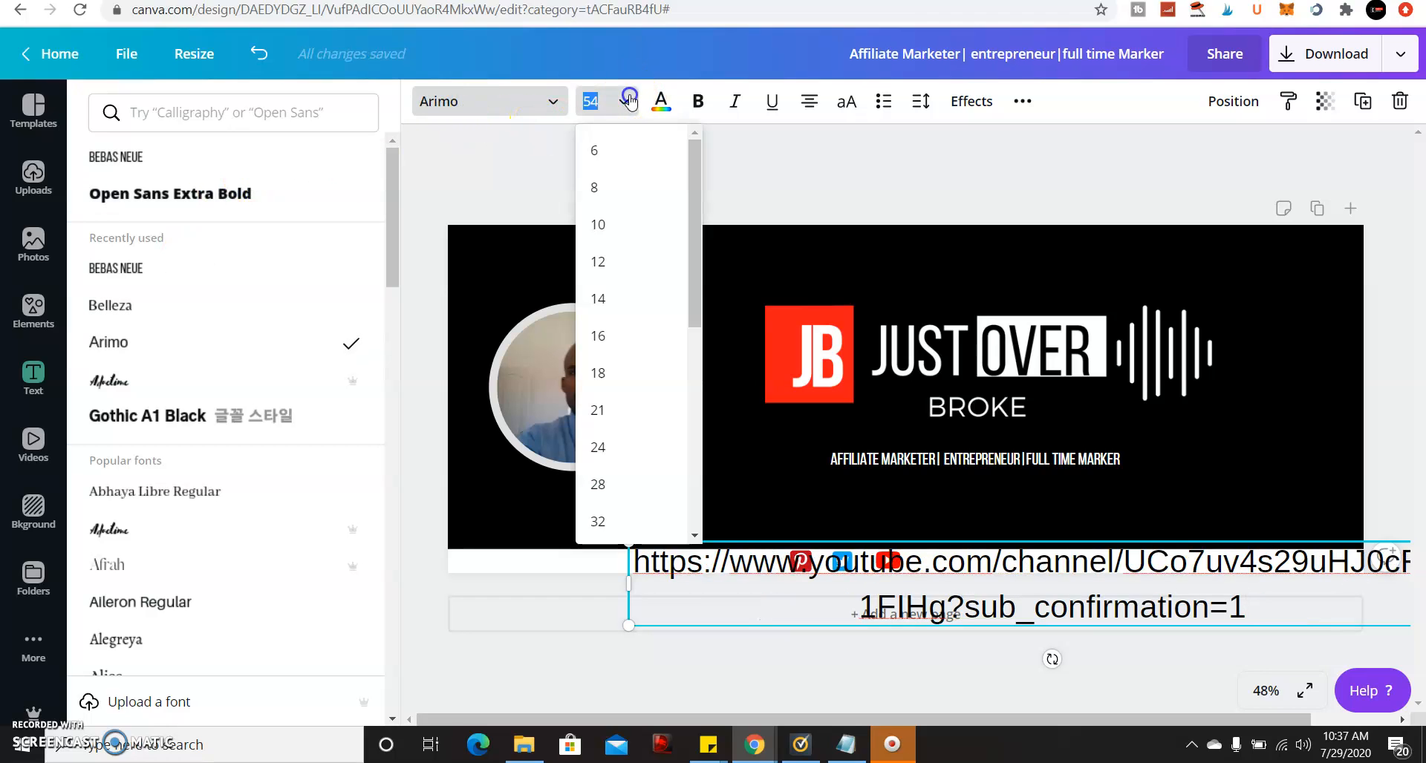
{"action": "left_click", "coordinate": [651, 388]}
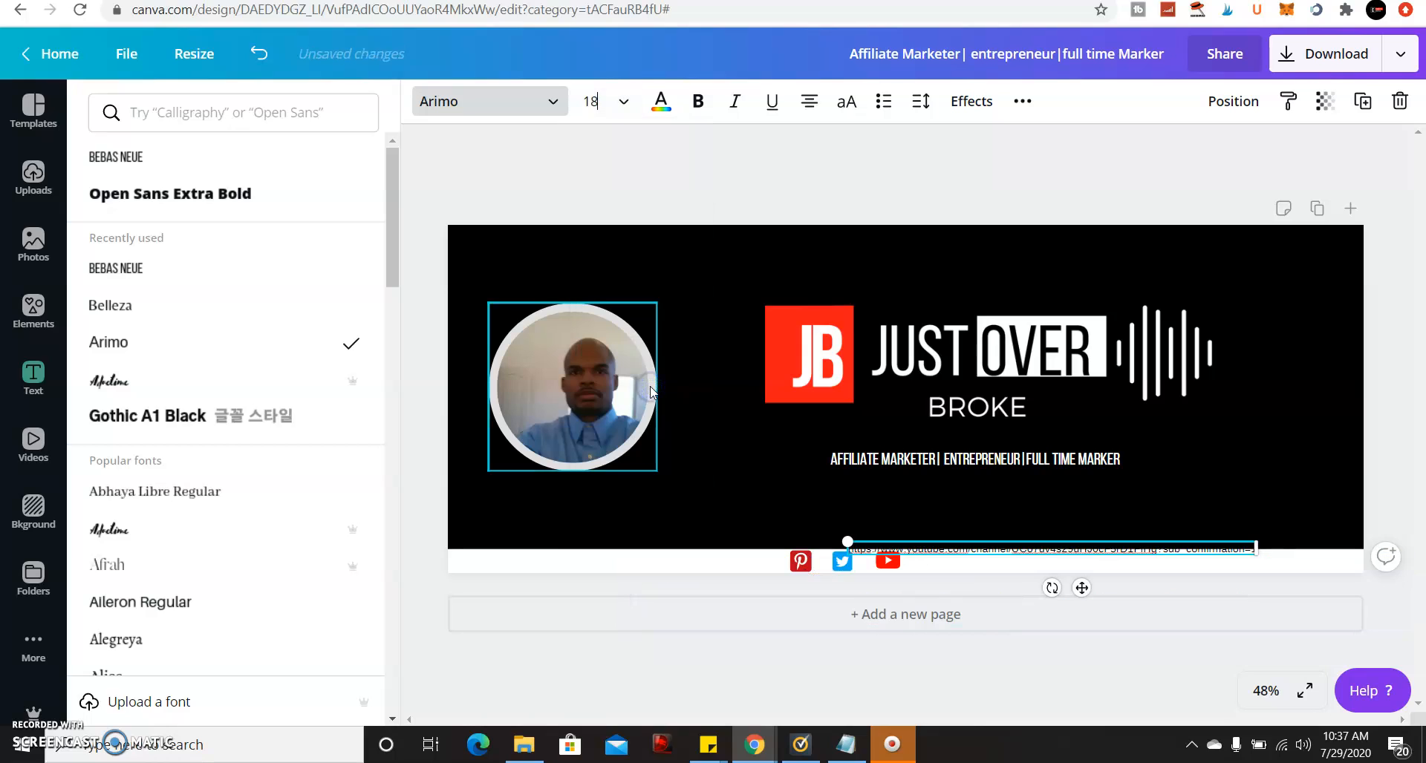
{"action": "left_click", "coordinate": [615, 106]}
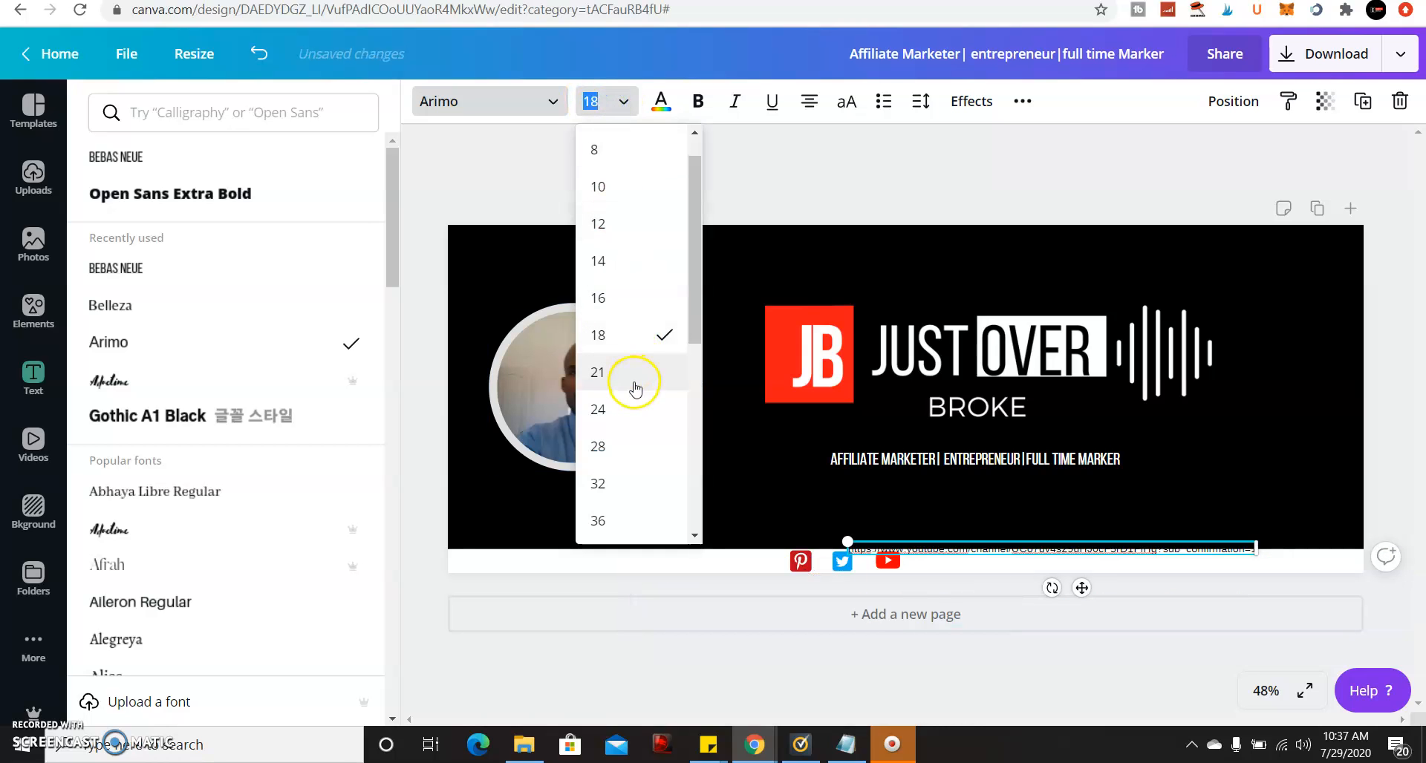
{"action": "left_click", "coordinate": [635, 409]}
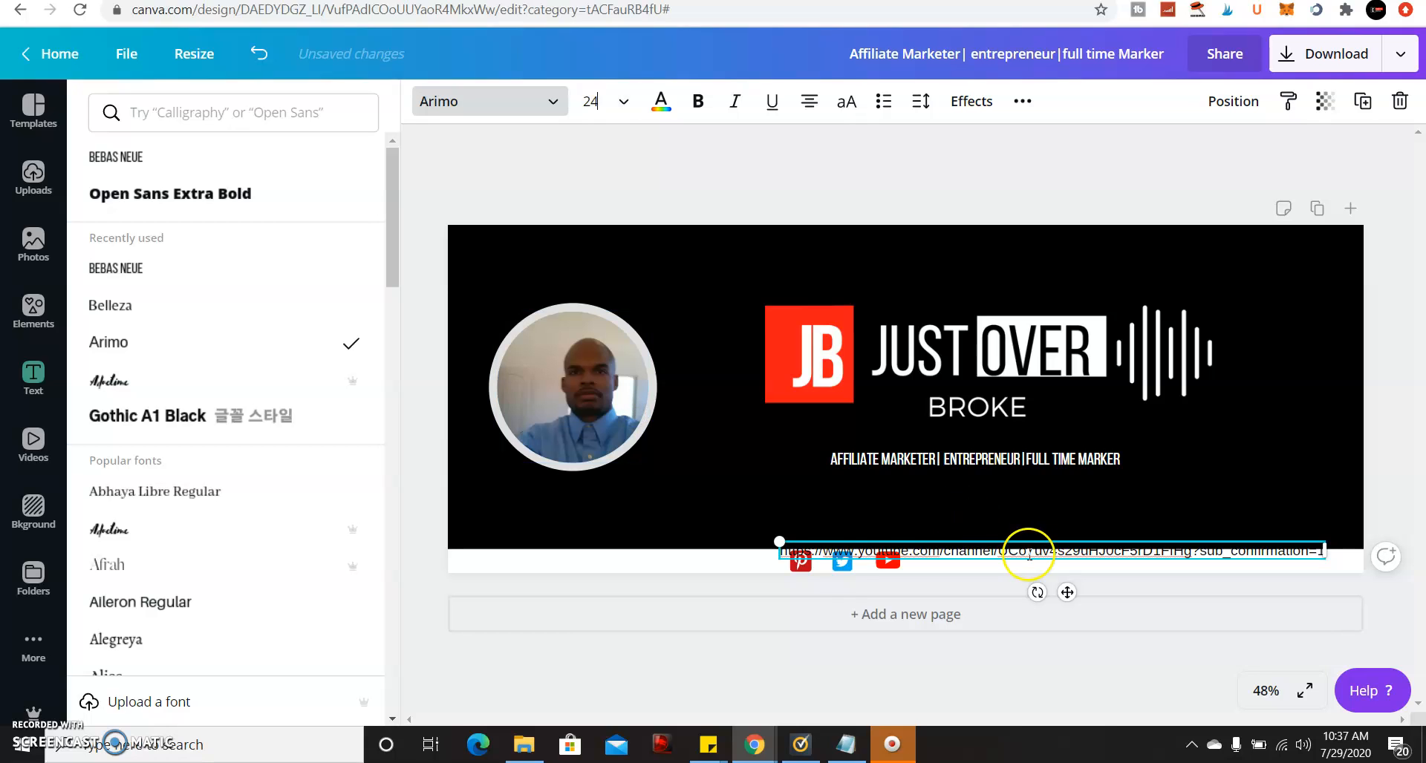
{"action": "left_click_drag", "start_coordinate": [1066, 596], "coordinate": [1095, 604]}
Narrow the URL box and shift the Pinterest, Twitter and YouTube icons left along the bar.
{"action": "left_click", "coordinate": [815, 559]}
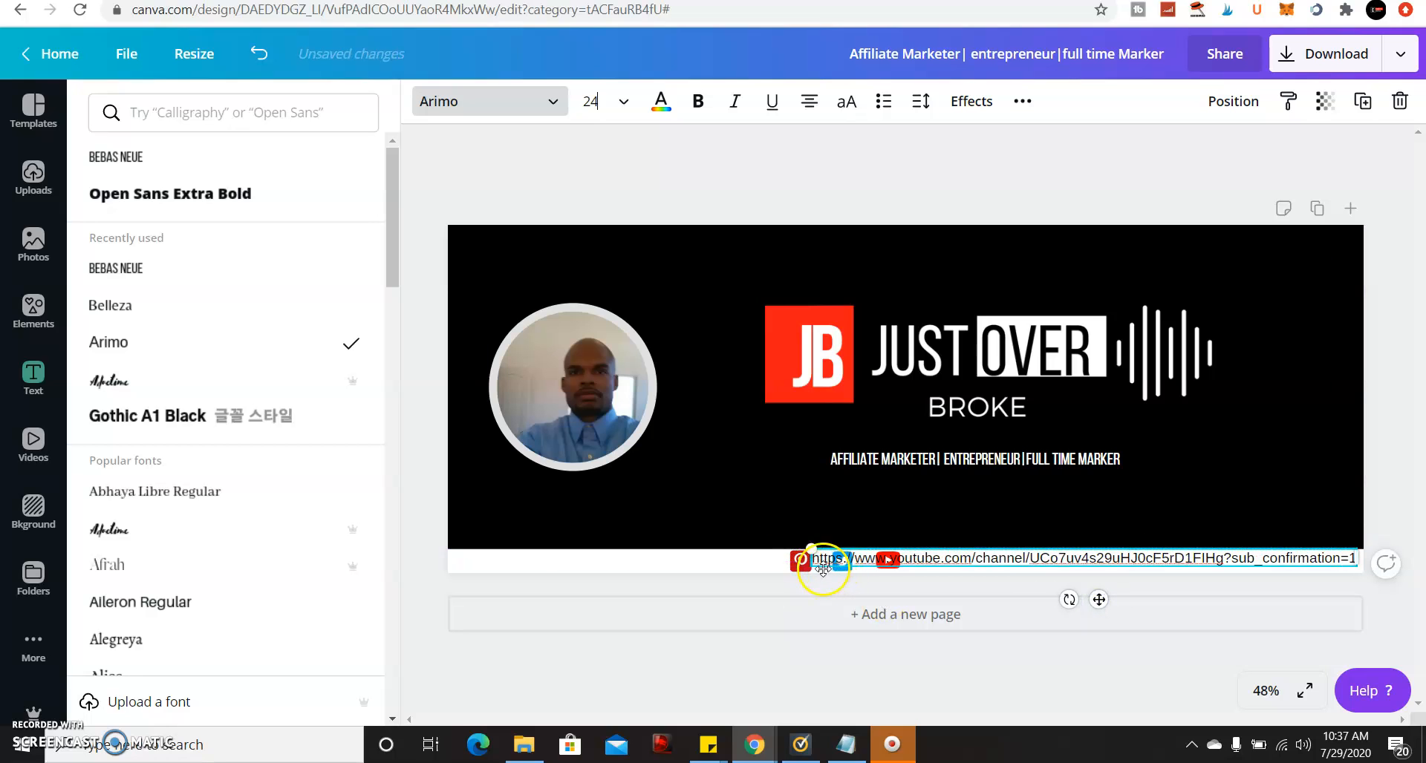
{"action": "left_click_drag", "start_coordinate": [811, 557], "coordinate": [917, 553]}
{"action": "left_click_drag", "start_coordinate": [811, 566], "coordinate": [583, 561]}
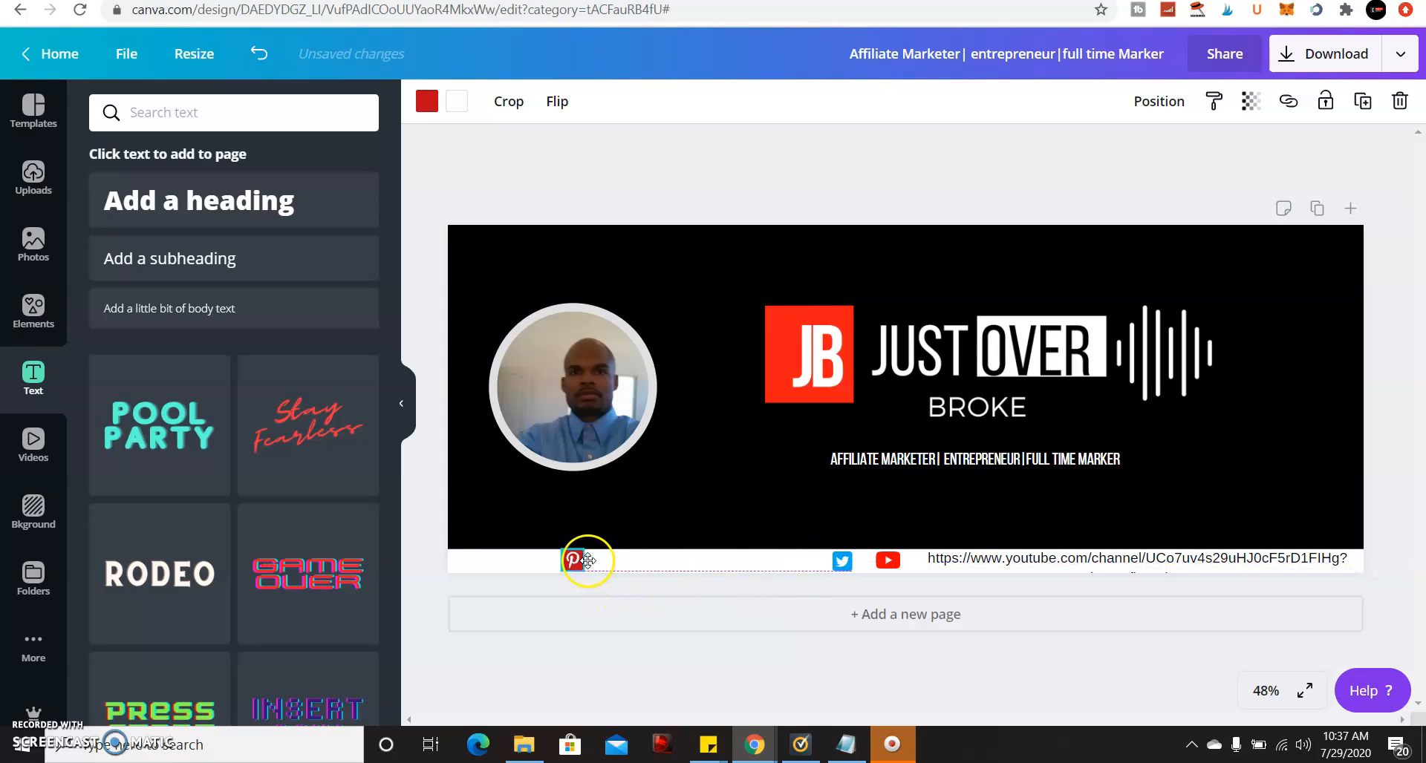
{"action": "left_click_drag", "start_coordinate": [838, 558], "coordinate": [646, 557]}
{"action": "left_click_drag", "start_coordinate": [889, 560], "coordinate": [706, 560]}
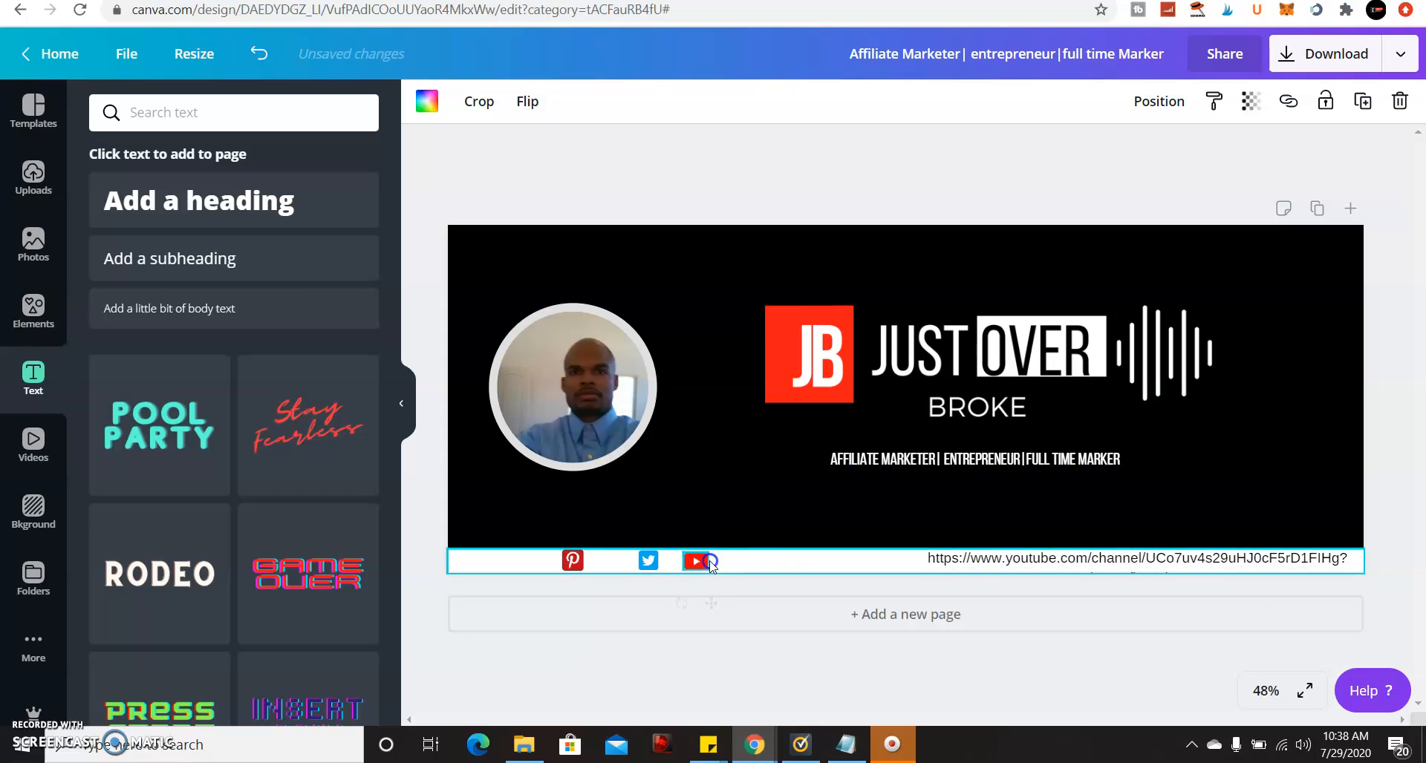
Move the URL text beside the icons and widen its box to about 1,417 px.
{"action": "left_click", "coordinate": [975, 562]}
{"action": "left_click_drag", "start_coordinate": [975, 563], "coordinate": [846, 562]}
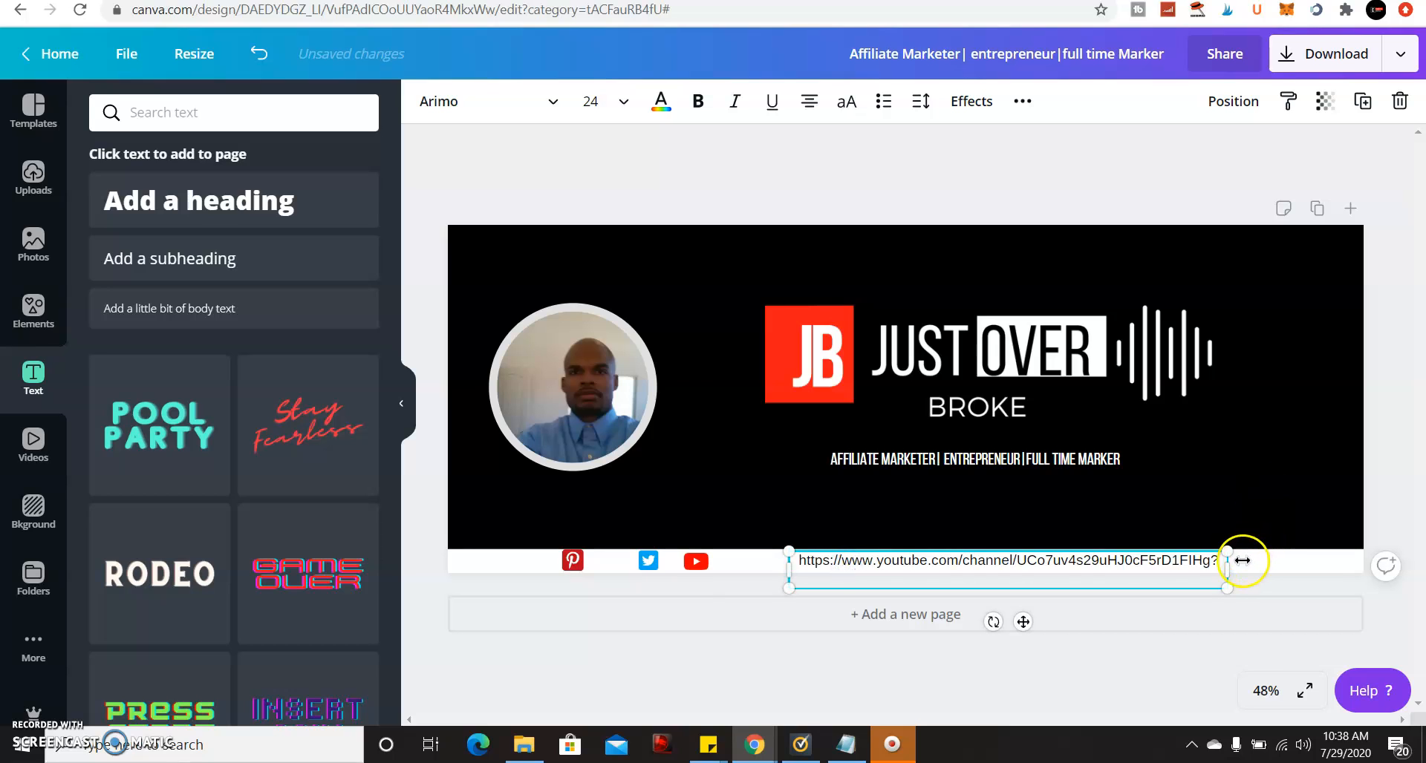
{"action": "left_click_drag", "start_coordinate": [1230, 566], "coordinate": [1329, 563]}
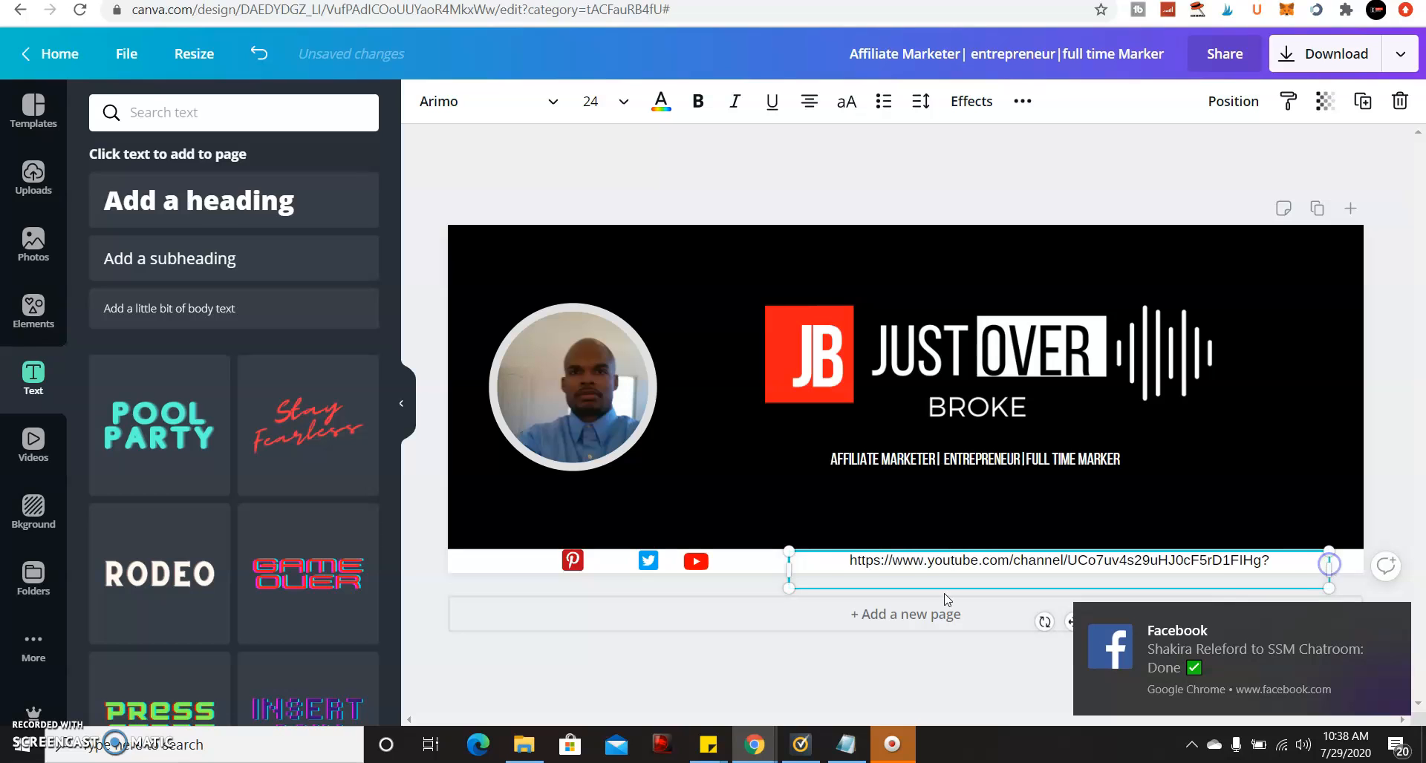
{"action": "left_click_drag", "start_coordinate": [787, 564], "coordinate": [694, 560]}
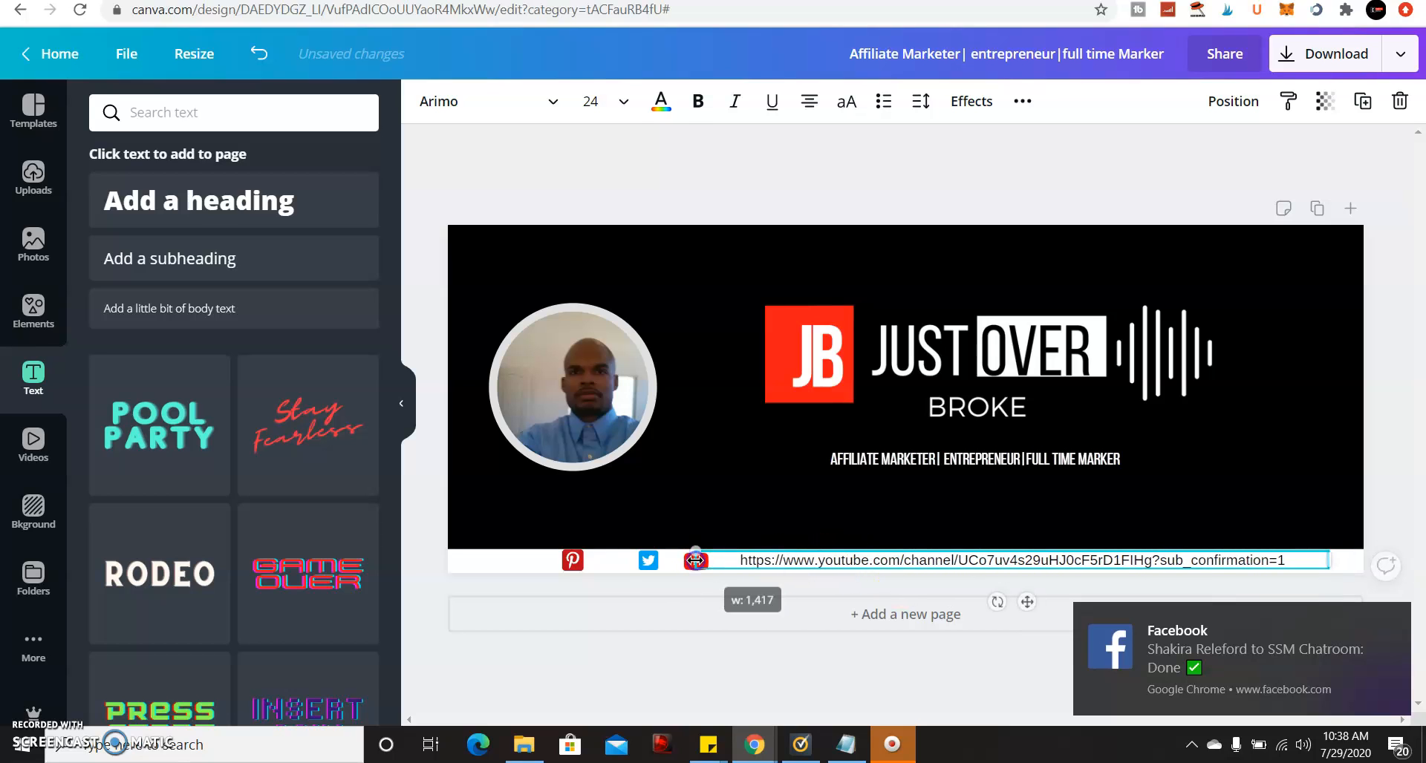
Set the URL text to size 21 and nudge the Pinterest icon right beside Twitter.
{"action": "left_click", "coordinate": [624, 103]}
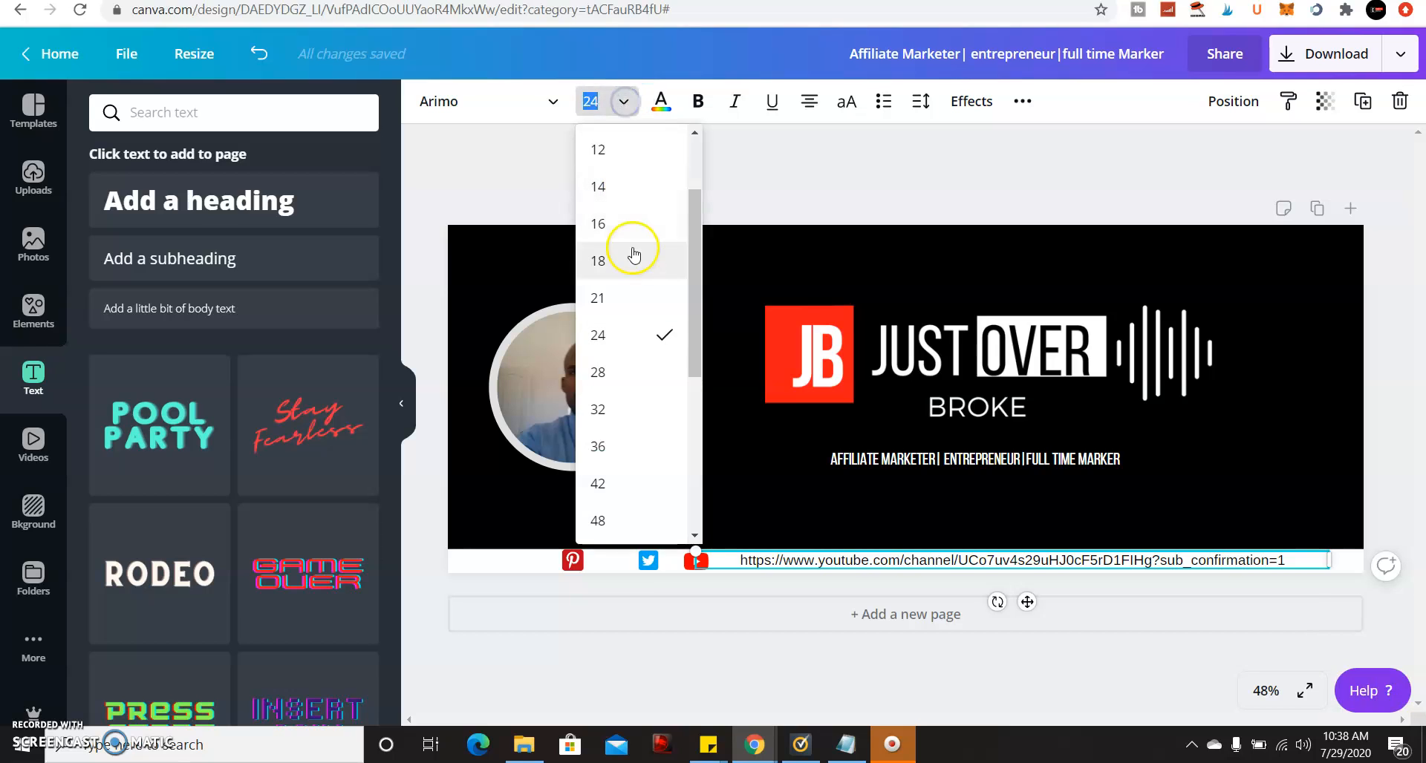
{"action": "left_click", "coordinate": [627, 297]}
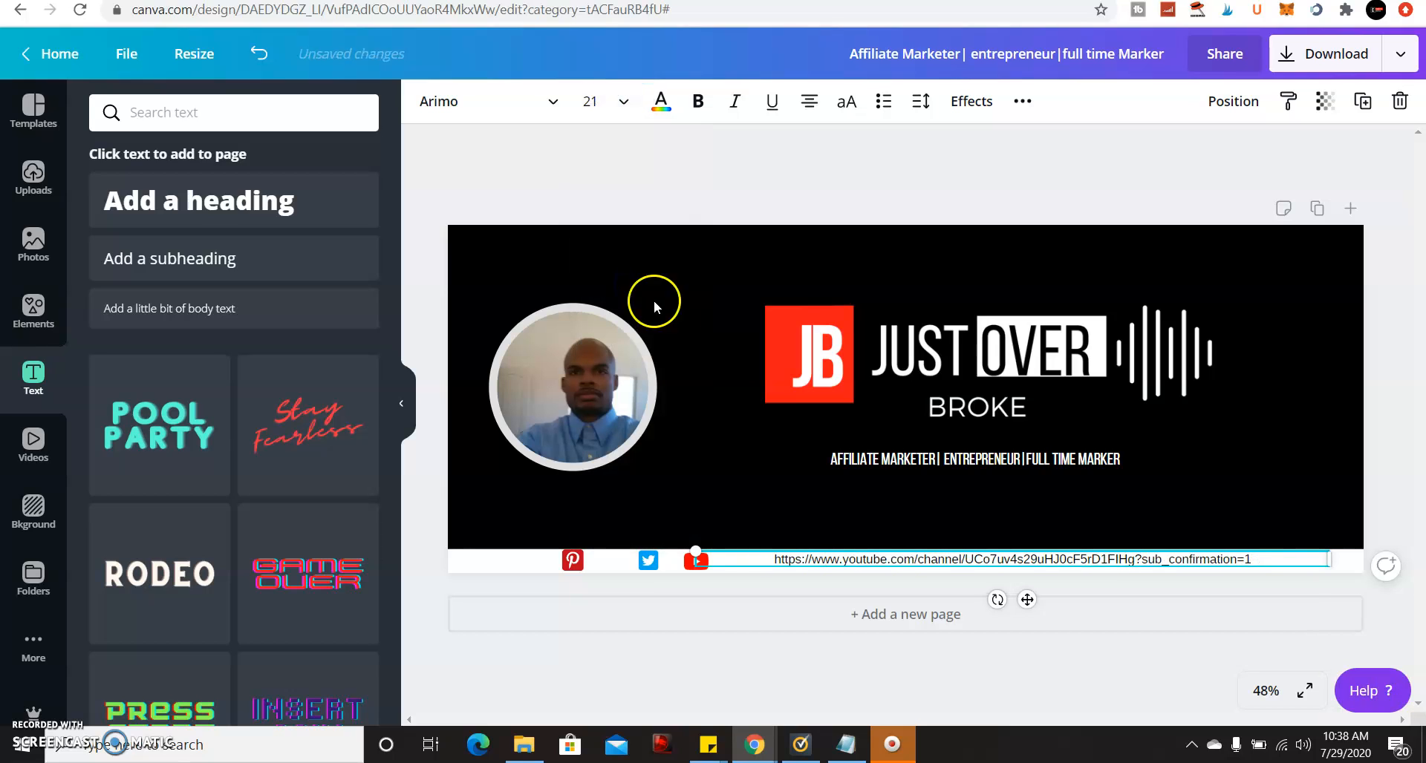
{"action": "left_click", "coordinate": [744, 592]}
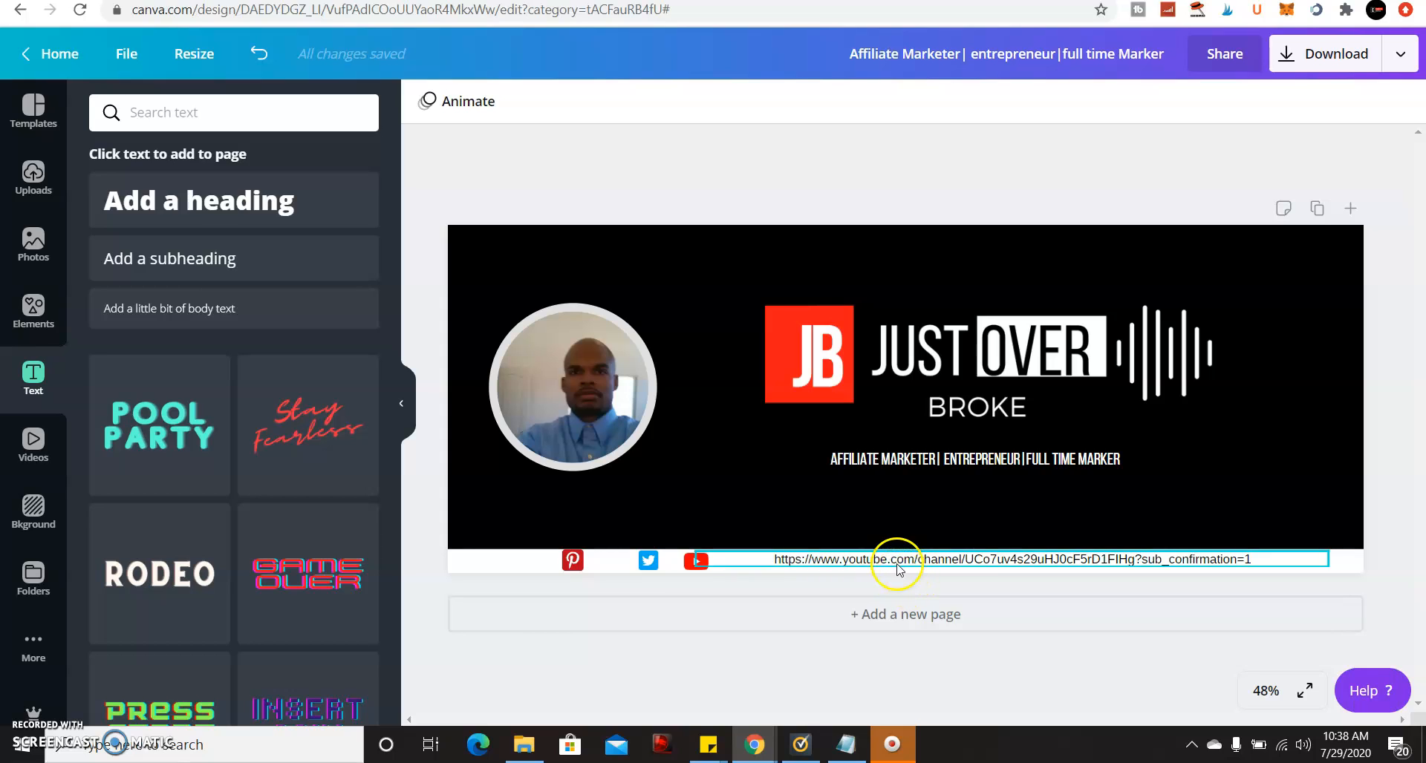
{"action": "left_click_drag", "start_coordinate": [585, 563], "coordinate": [610, 561]}
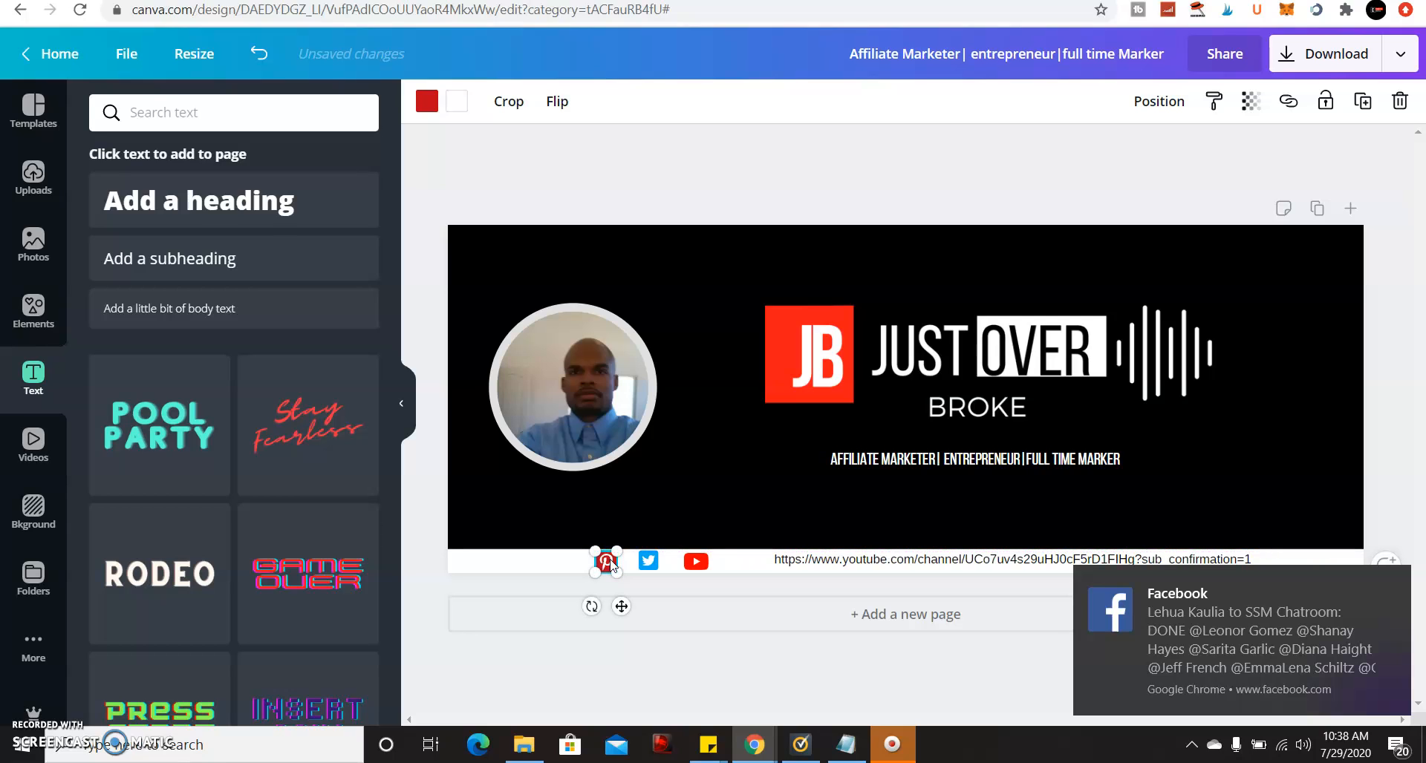